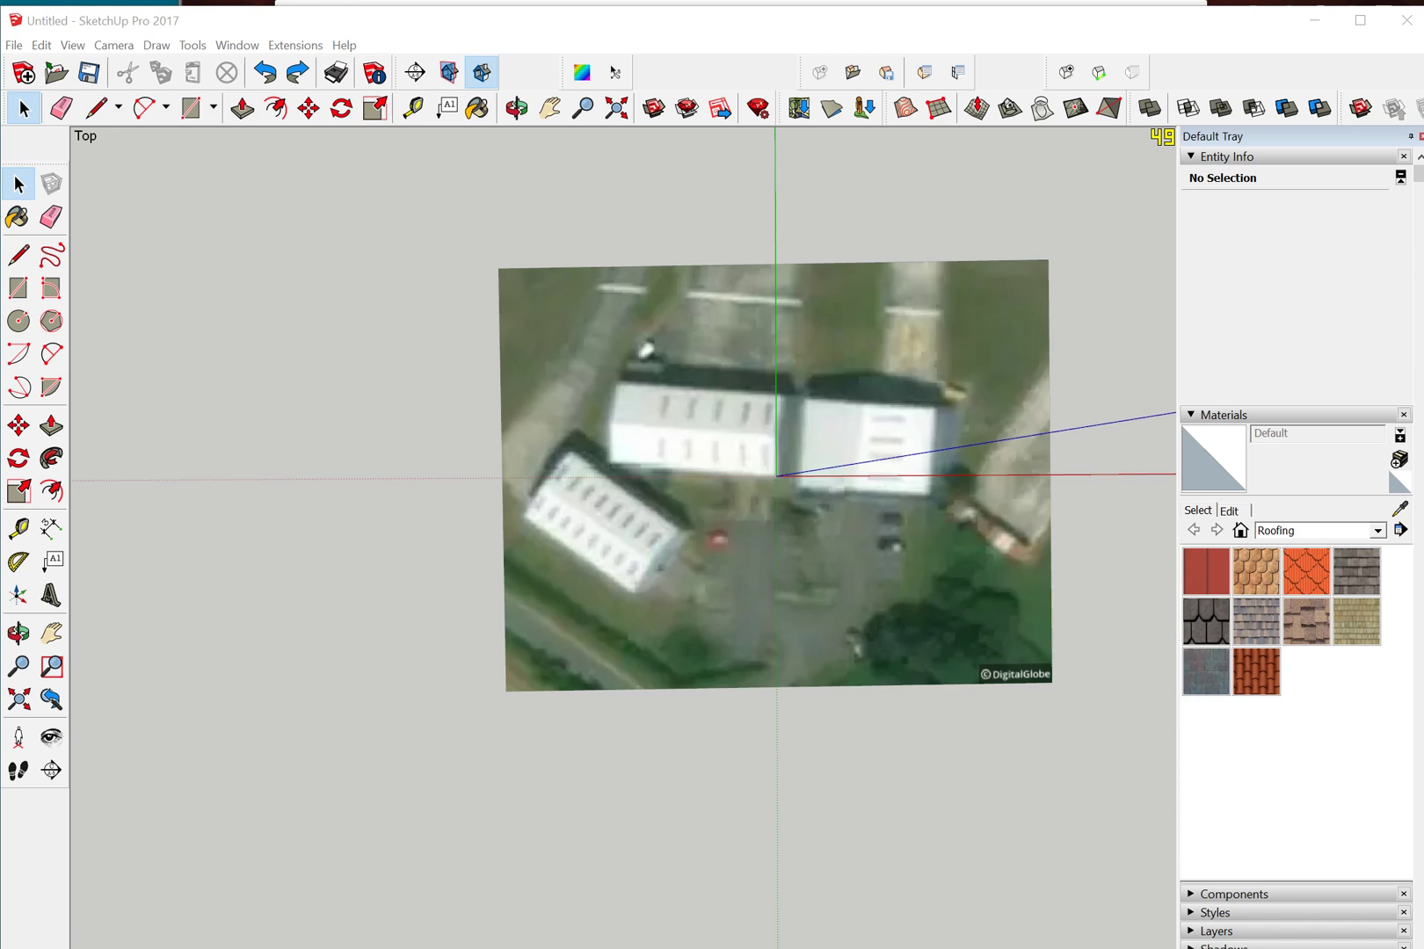
scroll(675, 461, "up", 2)
scroll(674, 461, "down", 2)
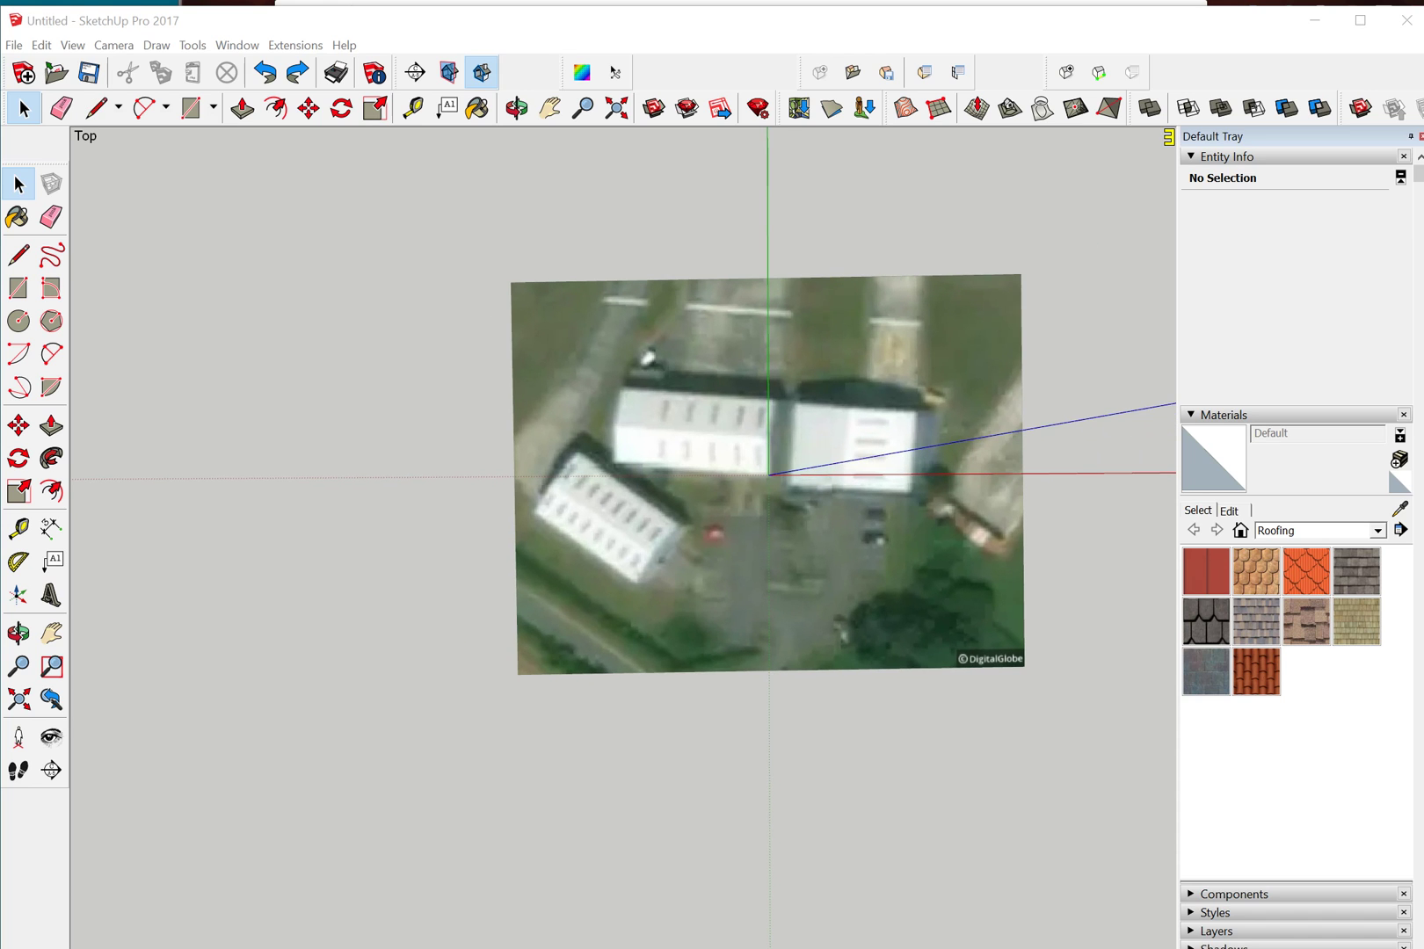
scroll(810, 461, "up", 1)
scroll(703, 460, "up", 2)
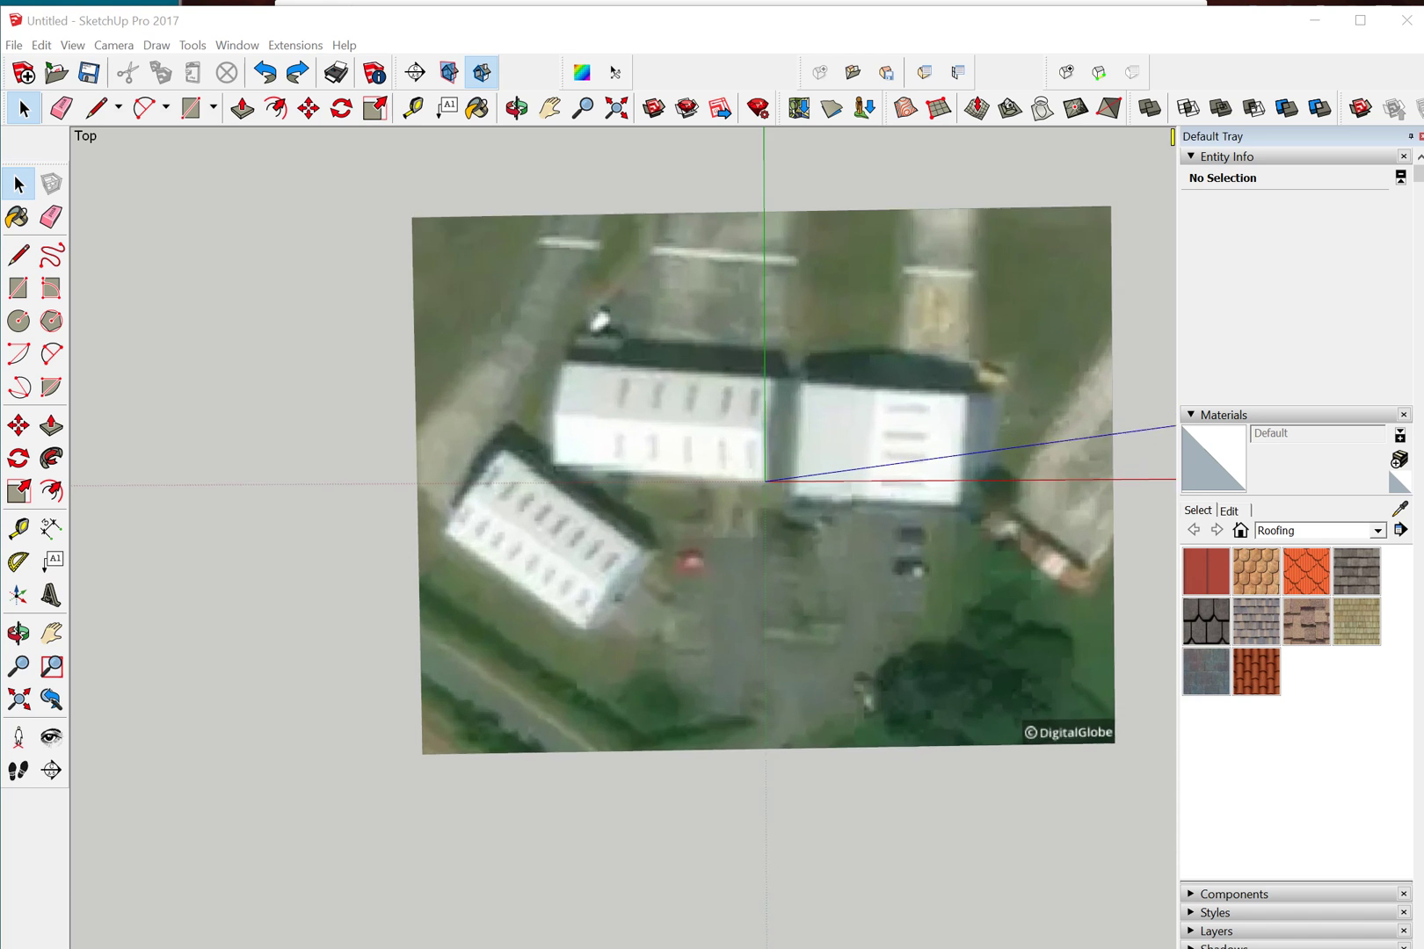
scroll(698, 461, "down", 2)
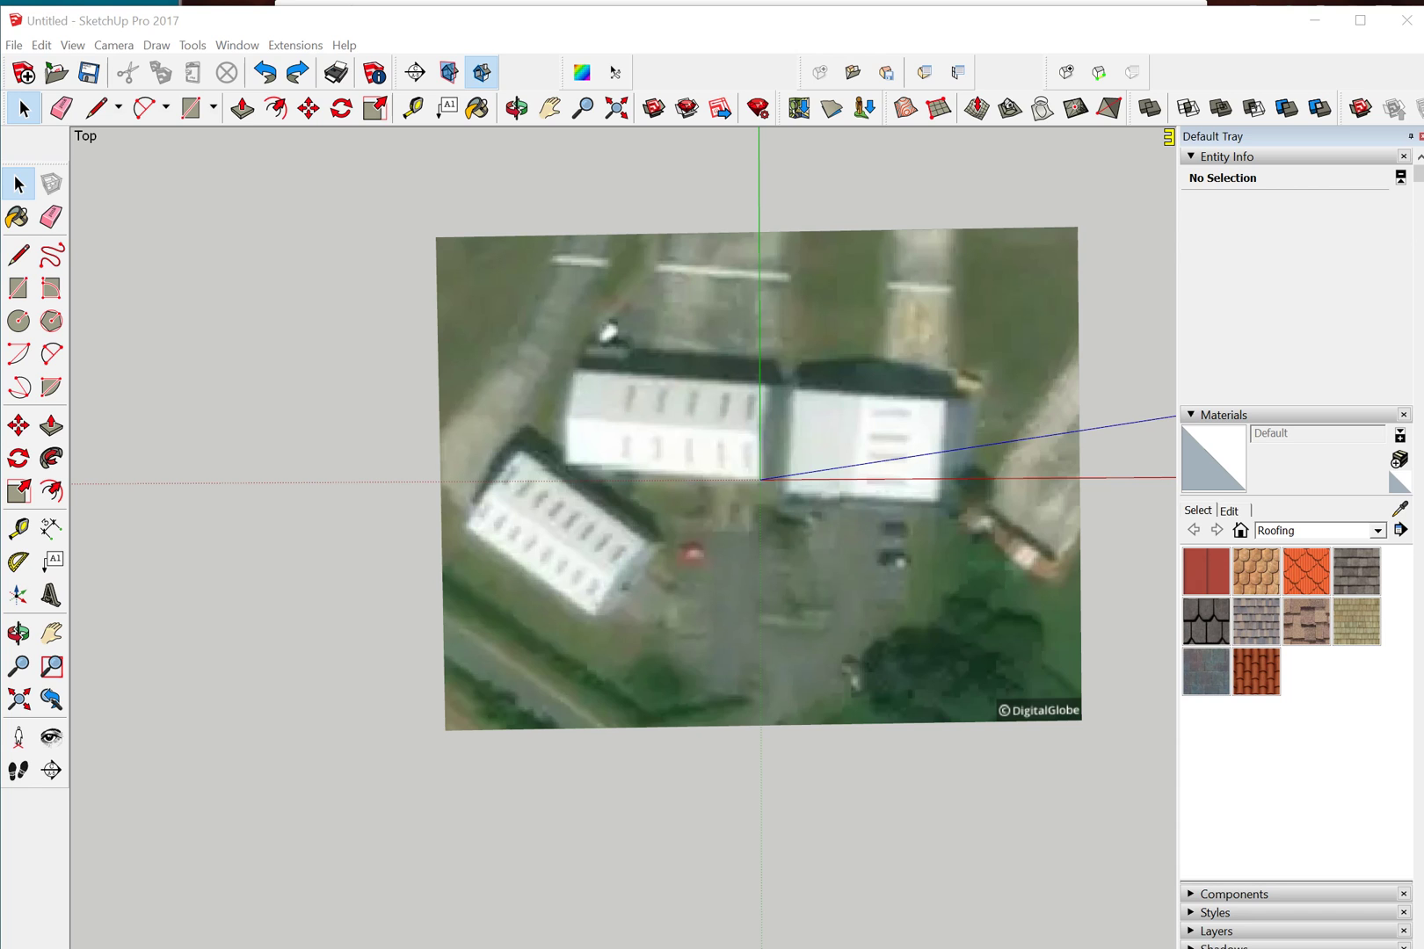
- Open the geo-location imagery browser for adding more imagery and bring its whole map window into view
left_click(192, 45)
mouse_move(13, 45)
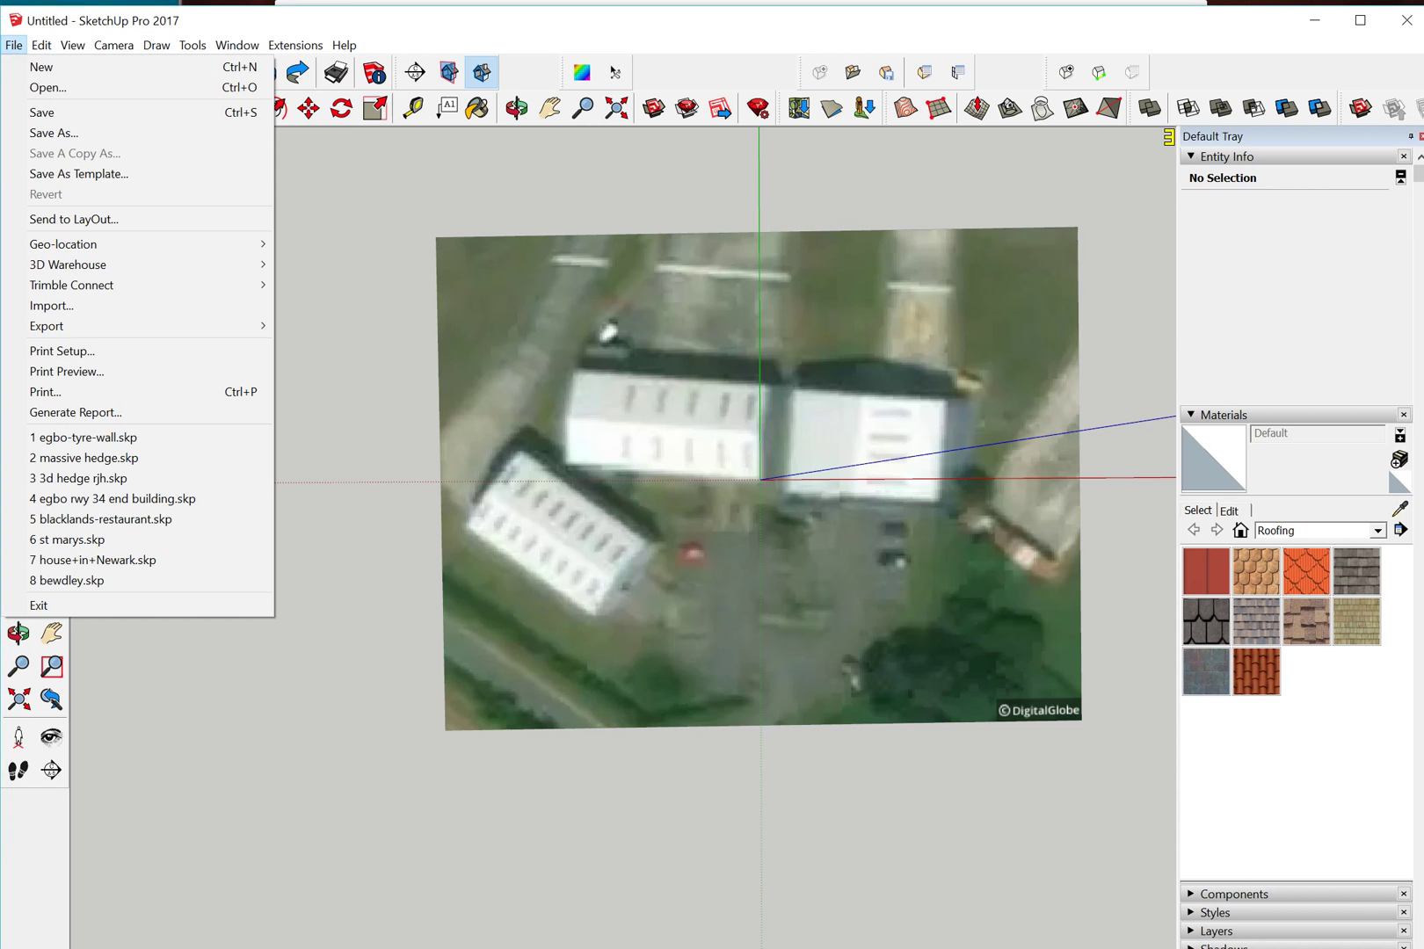
mouse_move(62, 244)
key("Right")
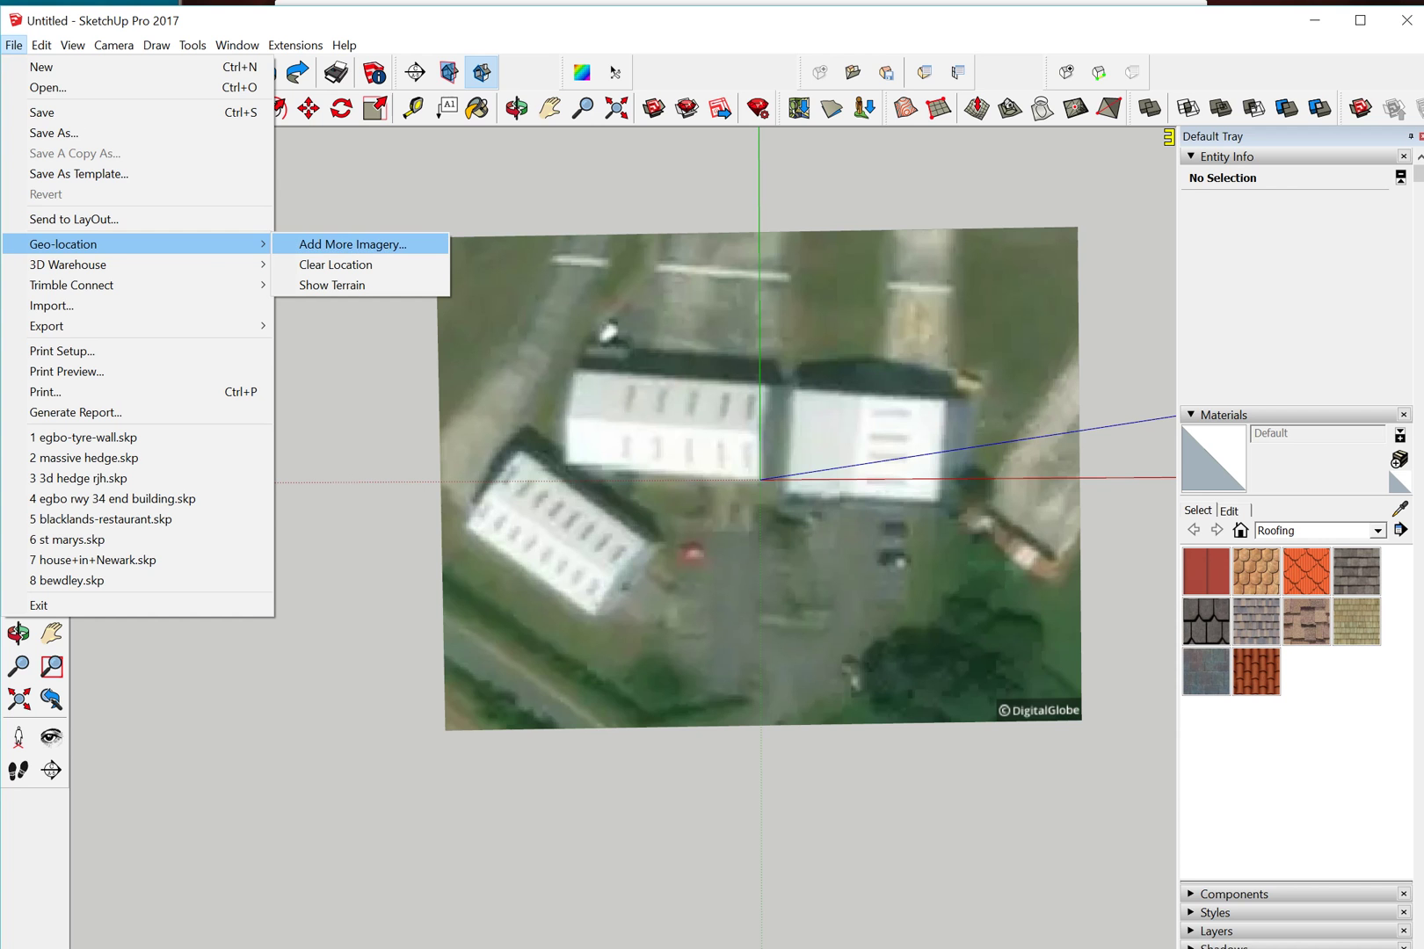
key("Return")
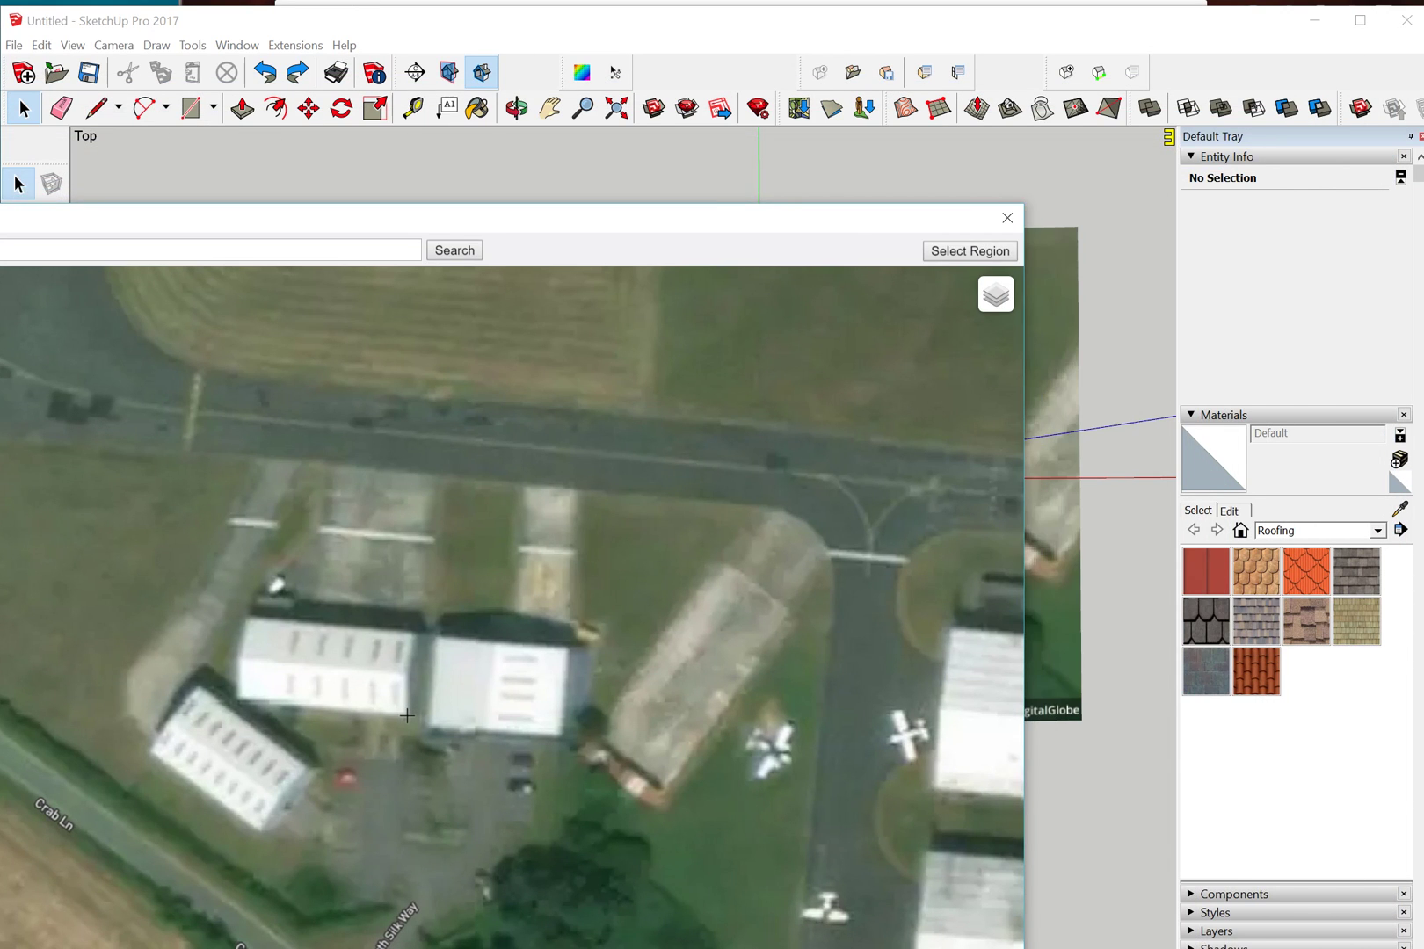
left_click_drag(872, 223, 1185, 66)
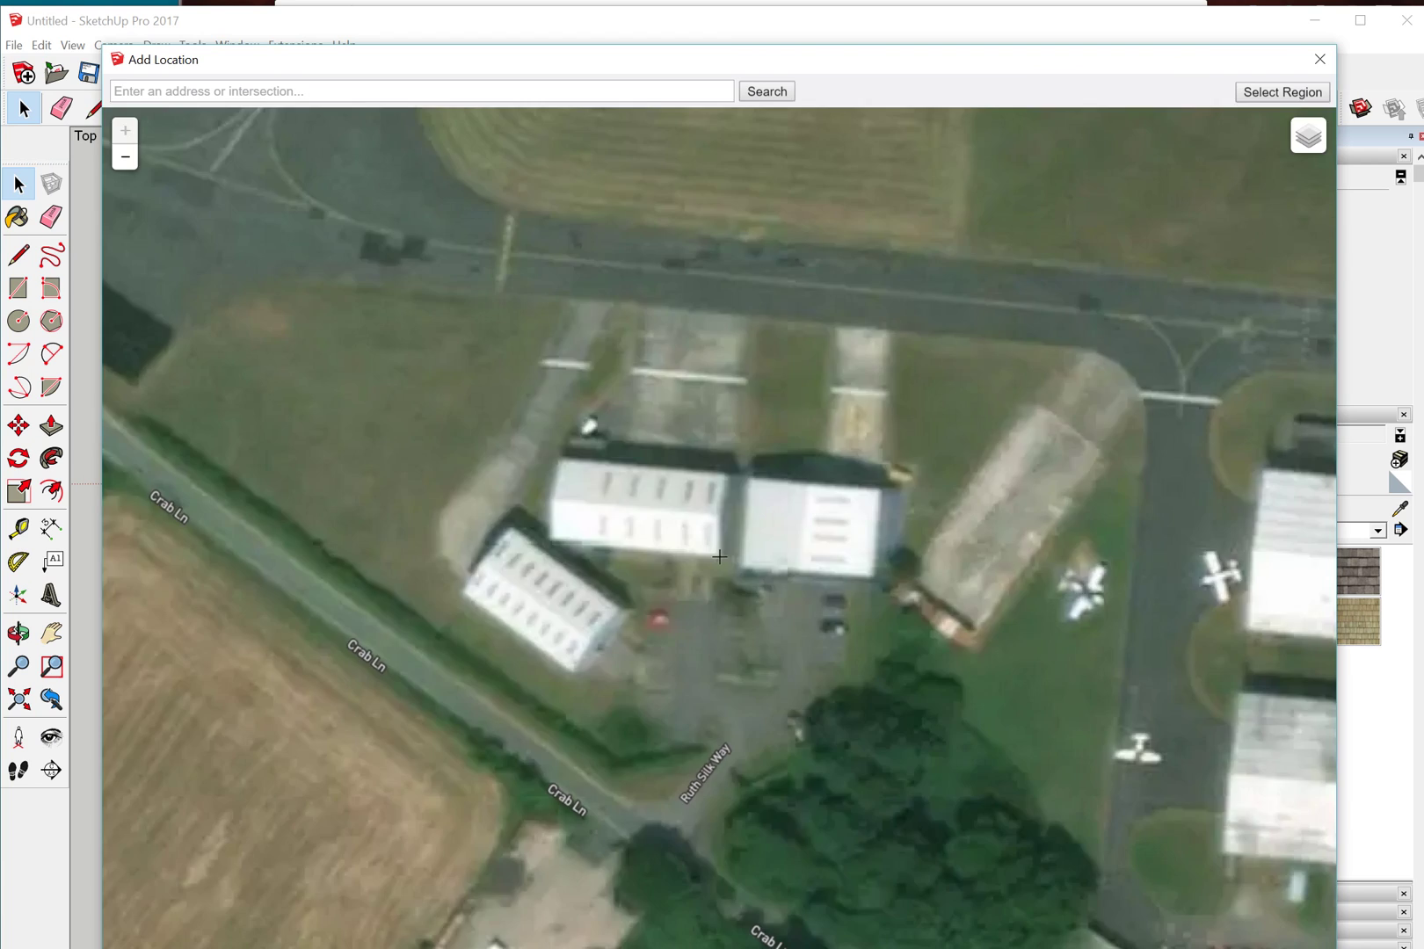
- Examine the available satellite imagery around the hangars and the neighbouring airfield buildings, and leave the map without importing a region
scroll(719, 556, "down", 3)
scroll(720, 557, "up", 3)
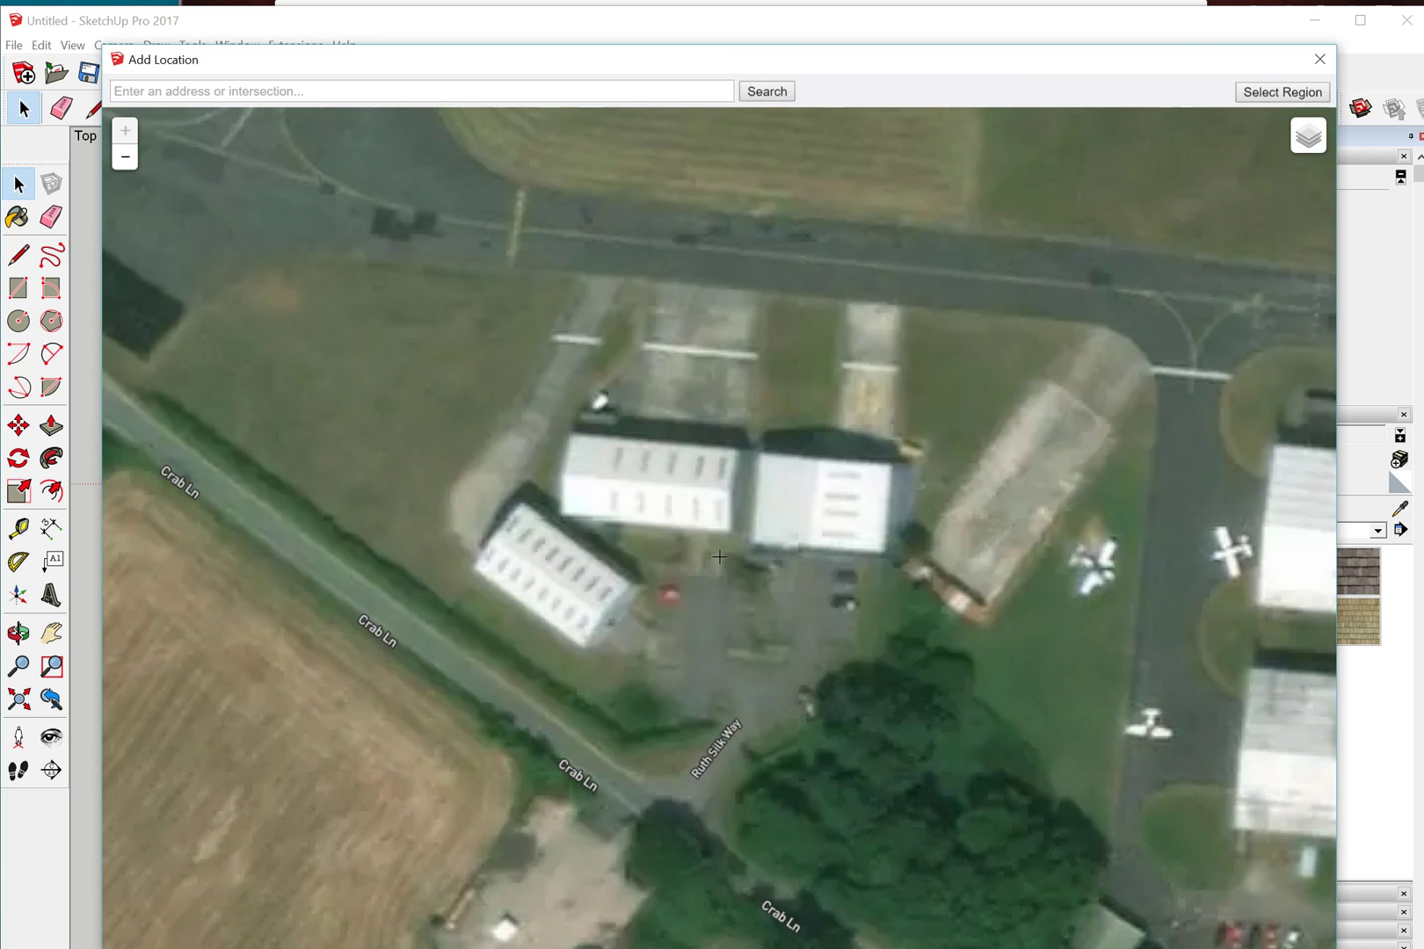
left_click_drag(719, 557, 709, 581)
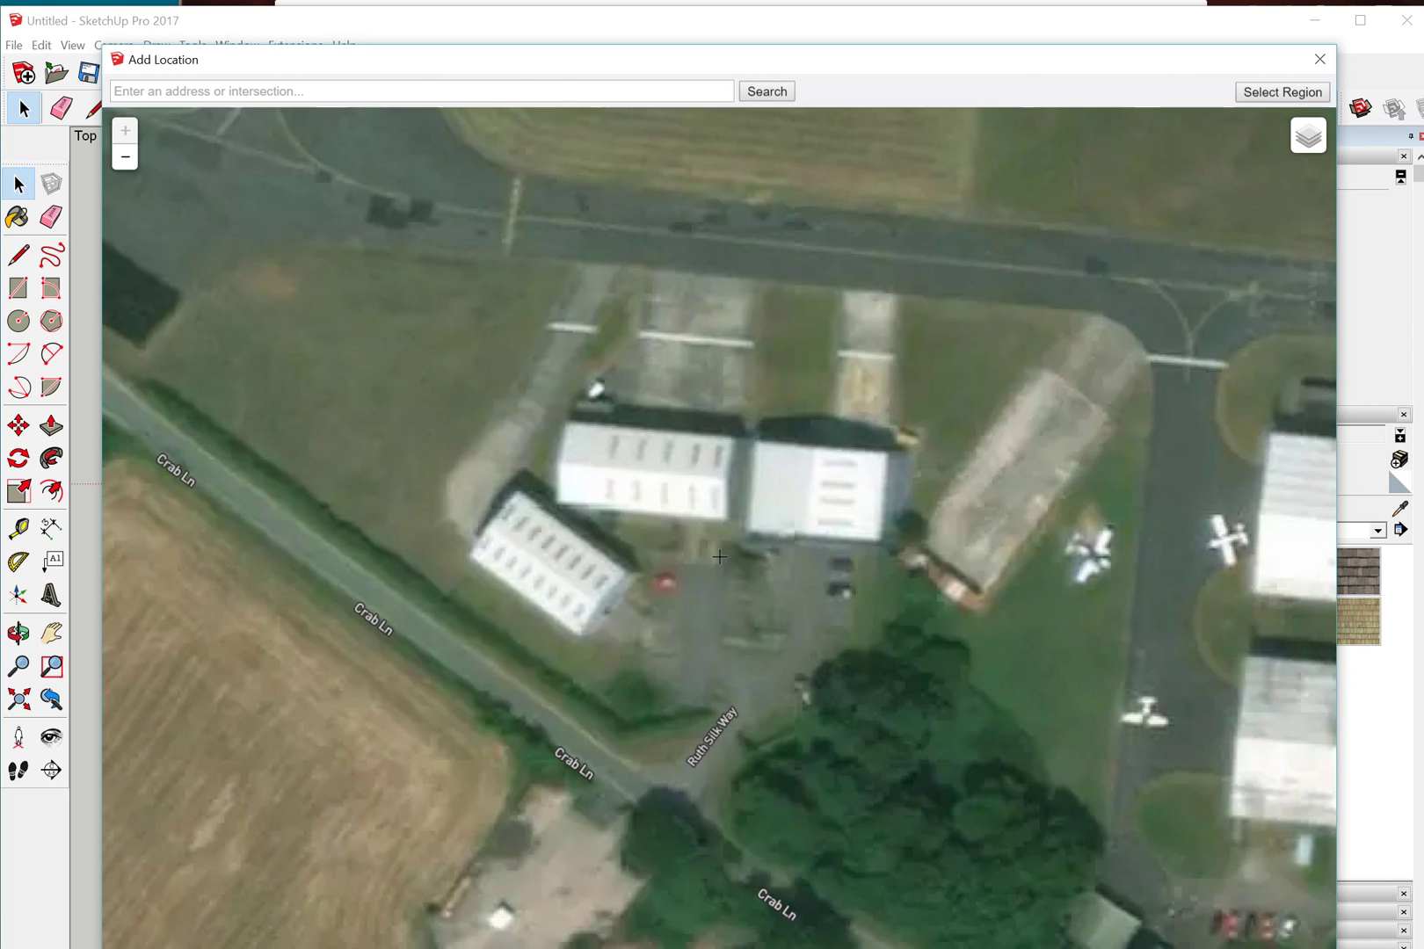
left_click_drag(719, 556, 66, 128)
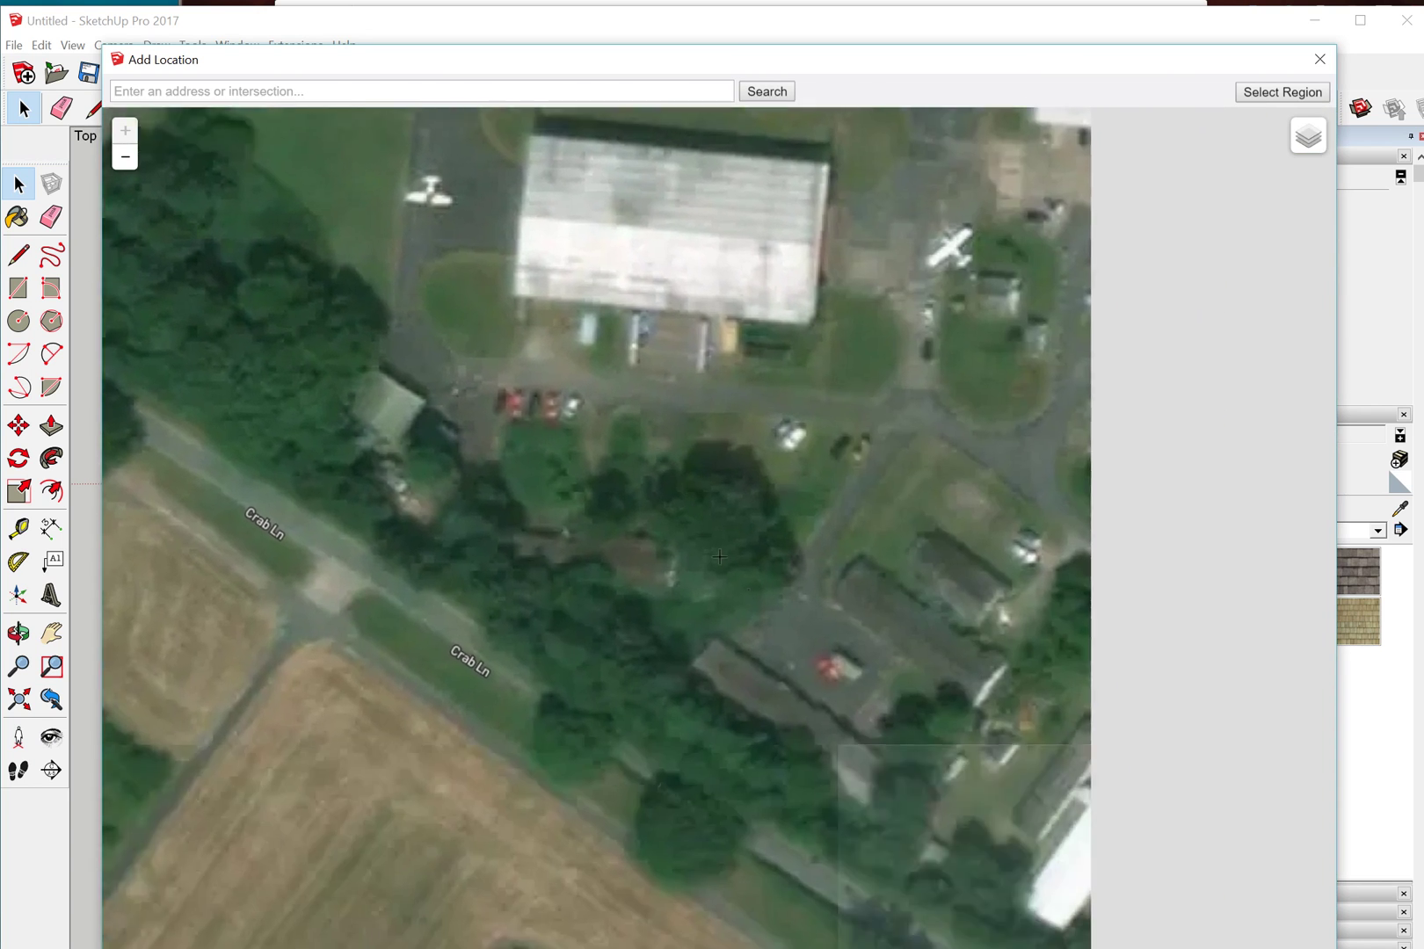
left_click_drag(719, 557, 407, 334)
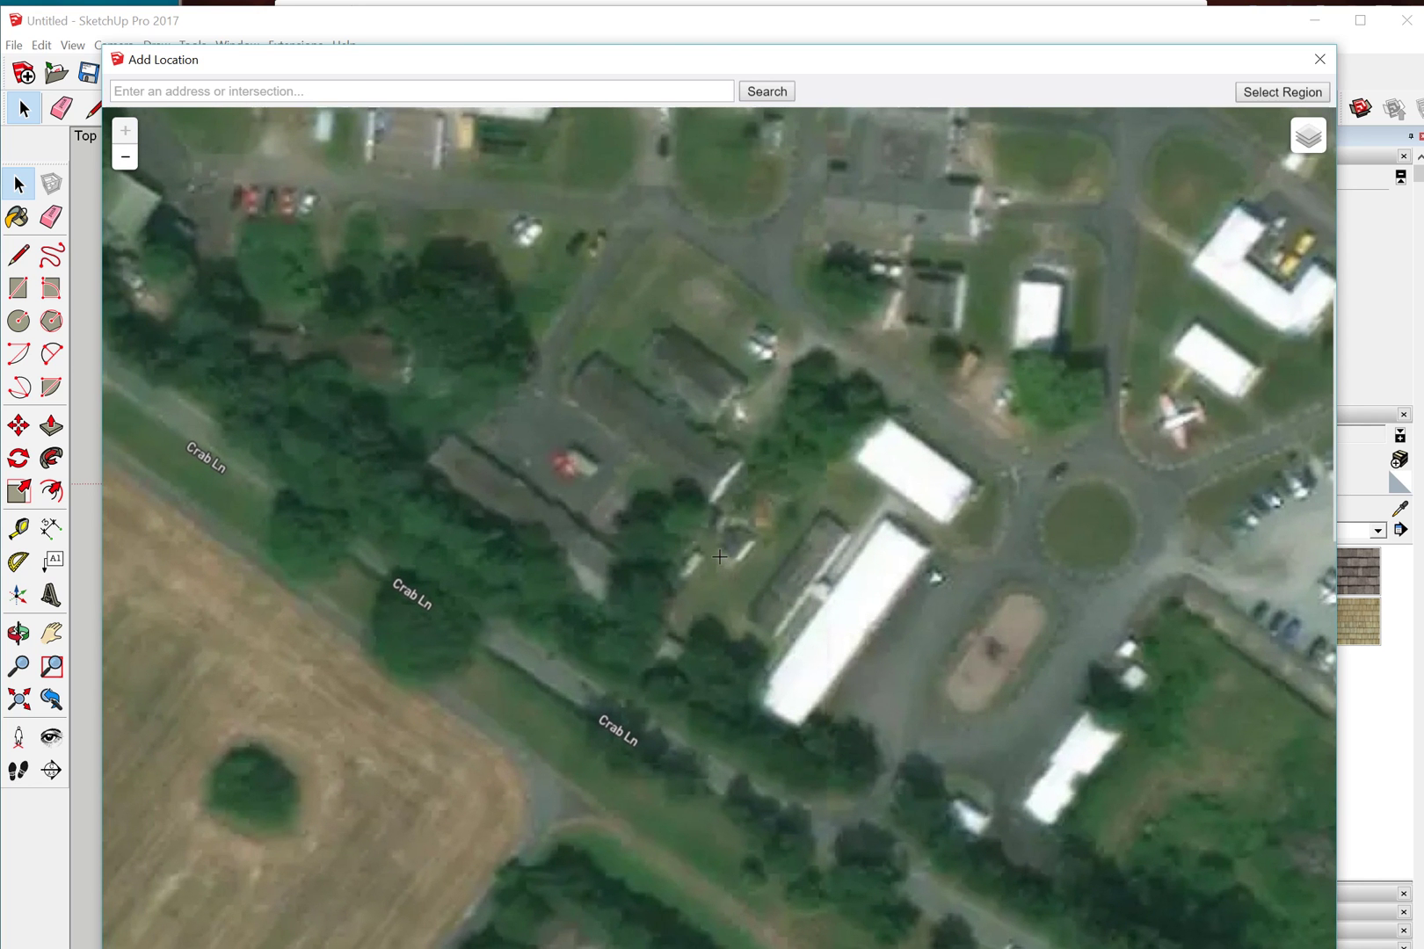
left_click_drag(719, 556, 1148, 751)
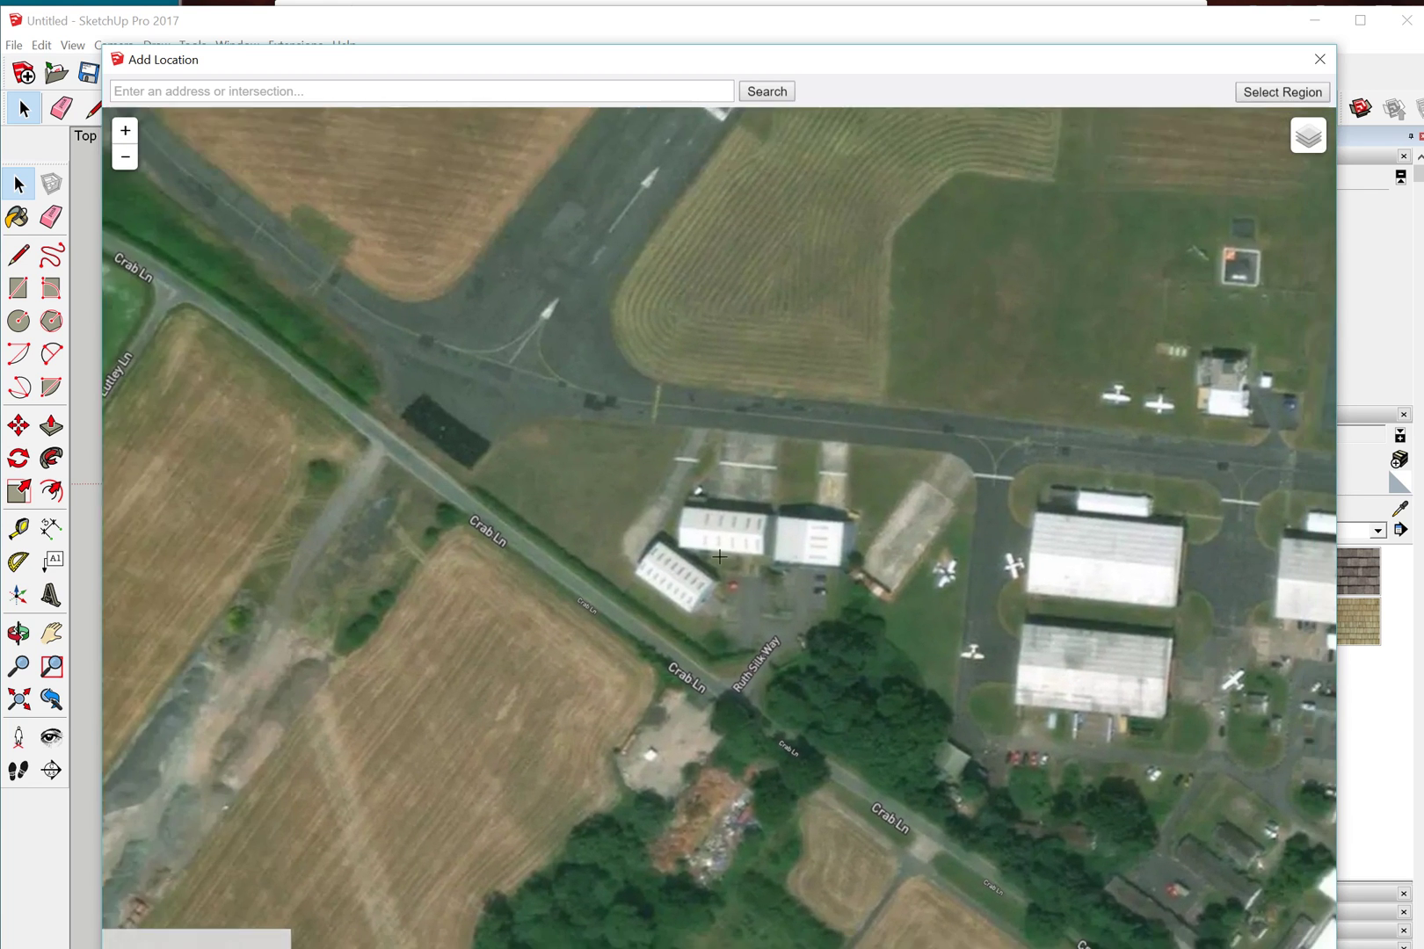
scroll(719, 557, "up", 1)
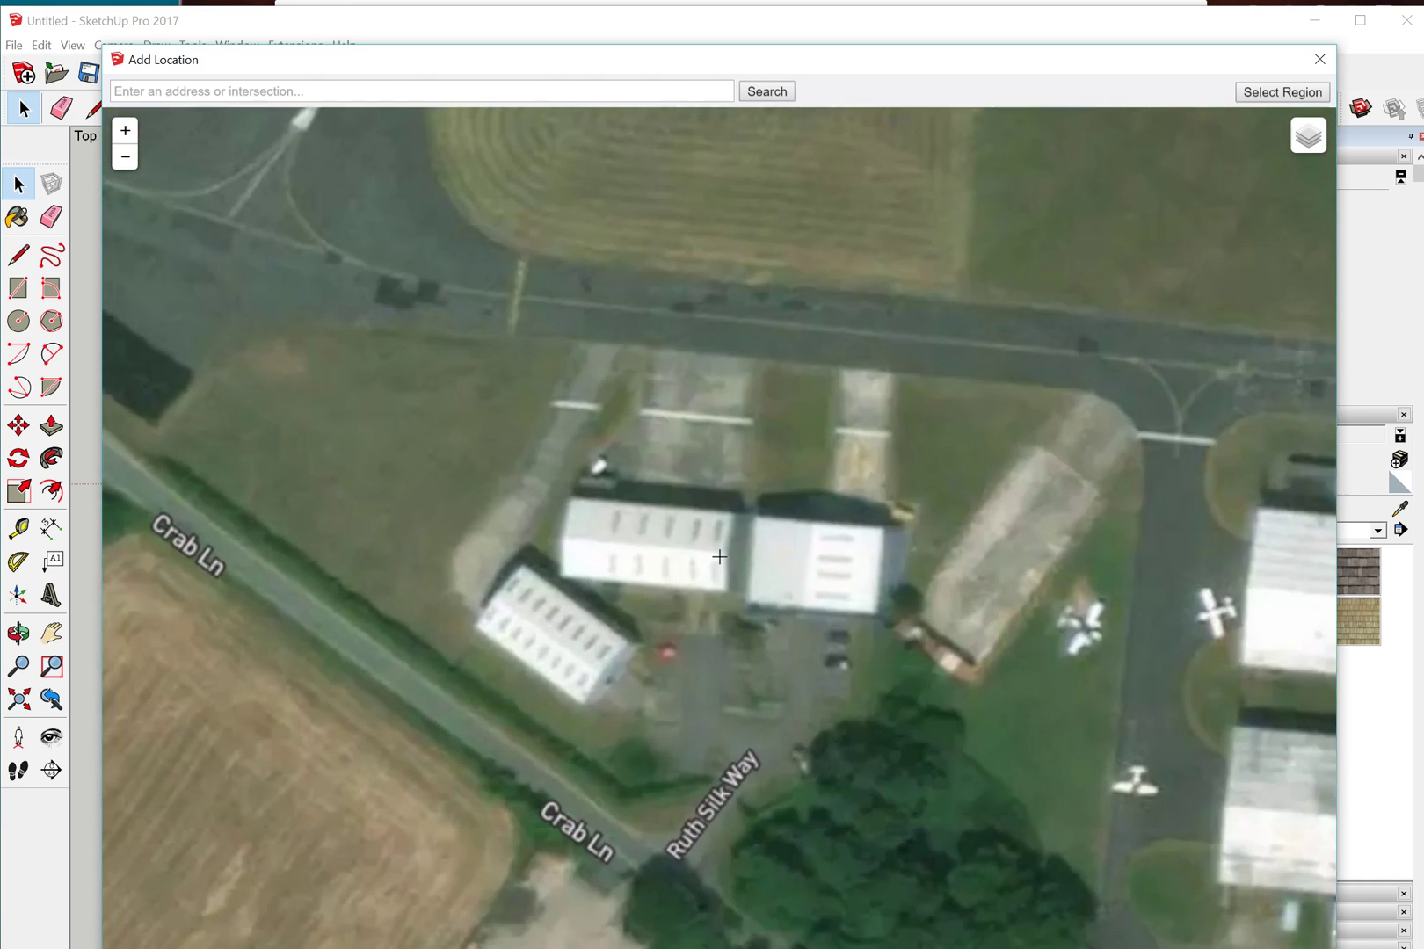
left_click_drag(719, 557, 716, 515)
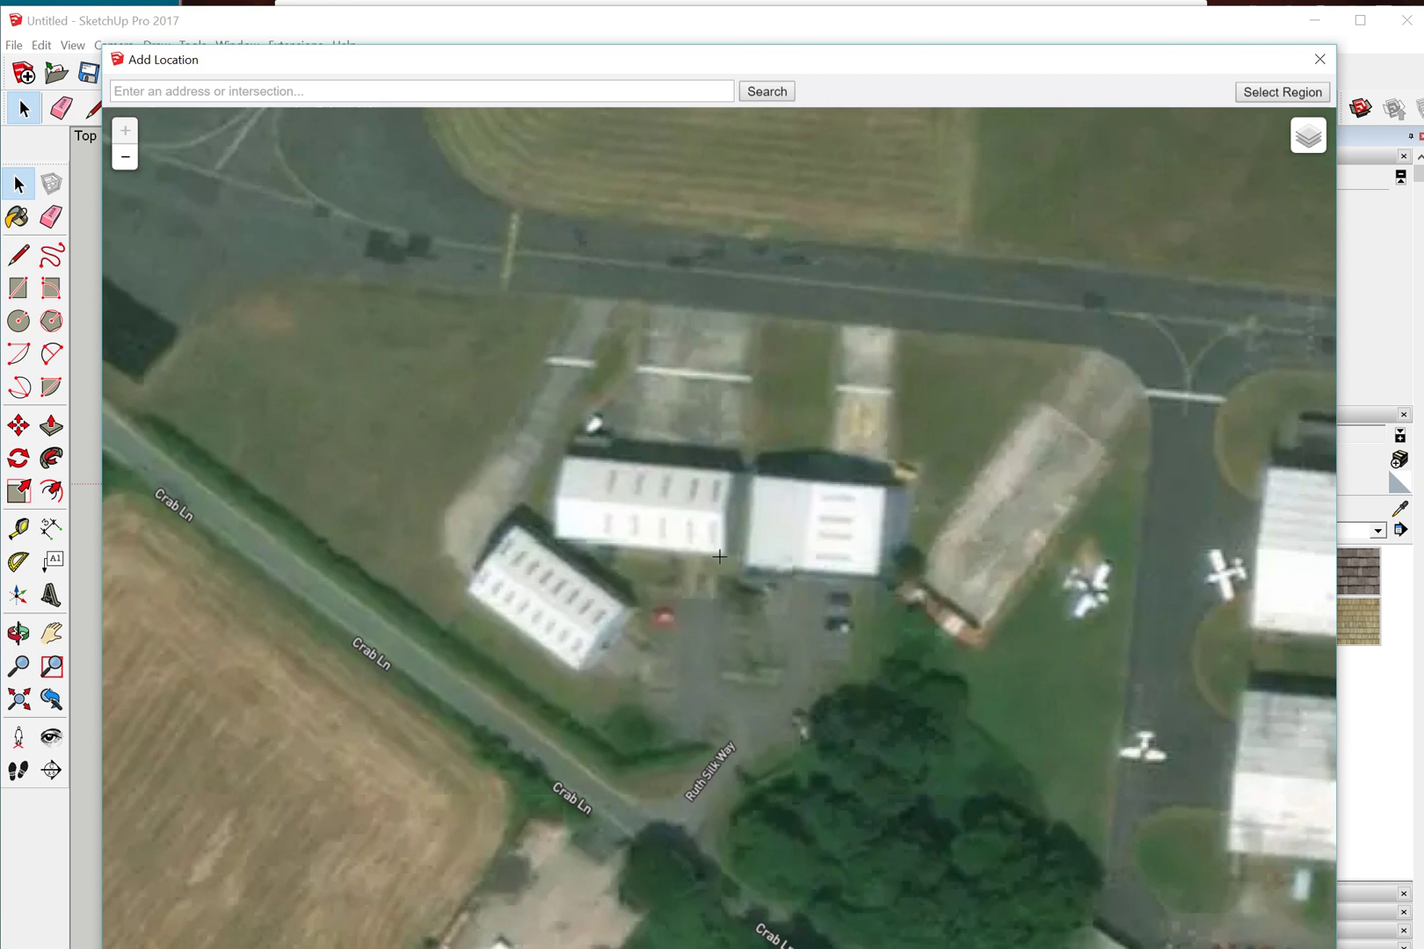
left_click(1283, 92)
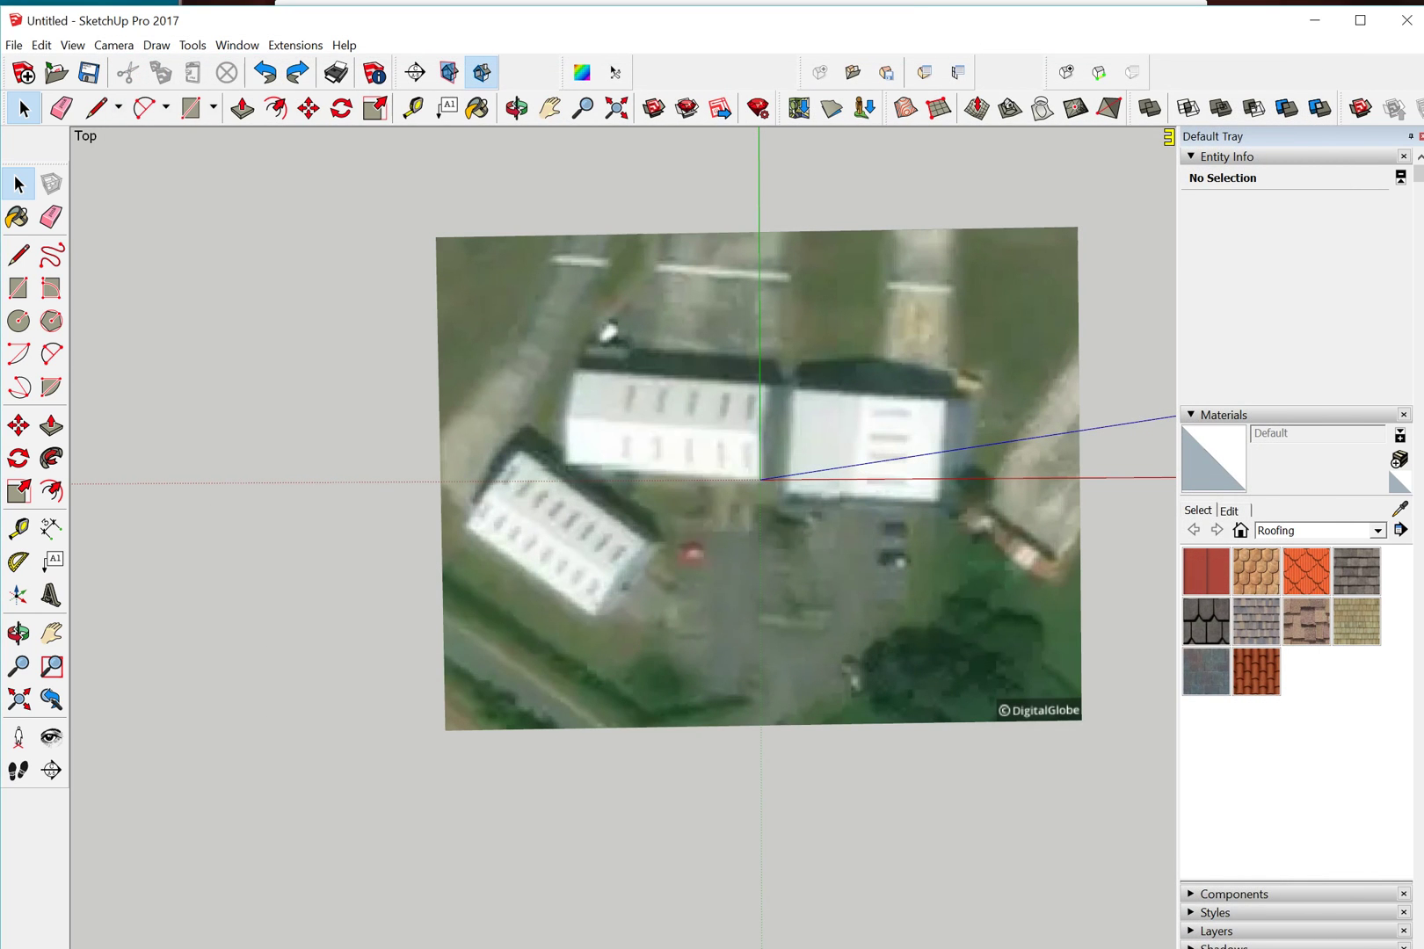
- Inspect the imported aerial image up close and check the maximum texture size option in the OpenGL preferences
scroll(686, 477, "up", 3)
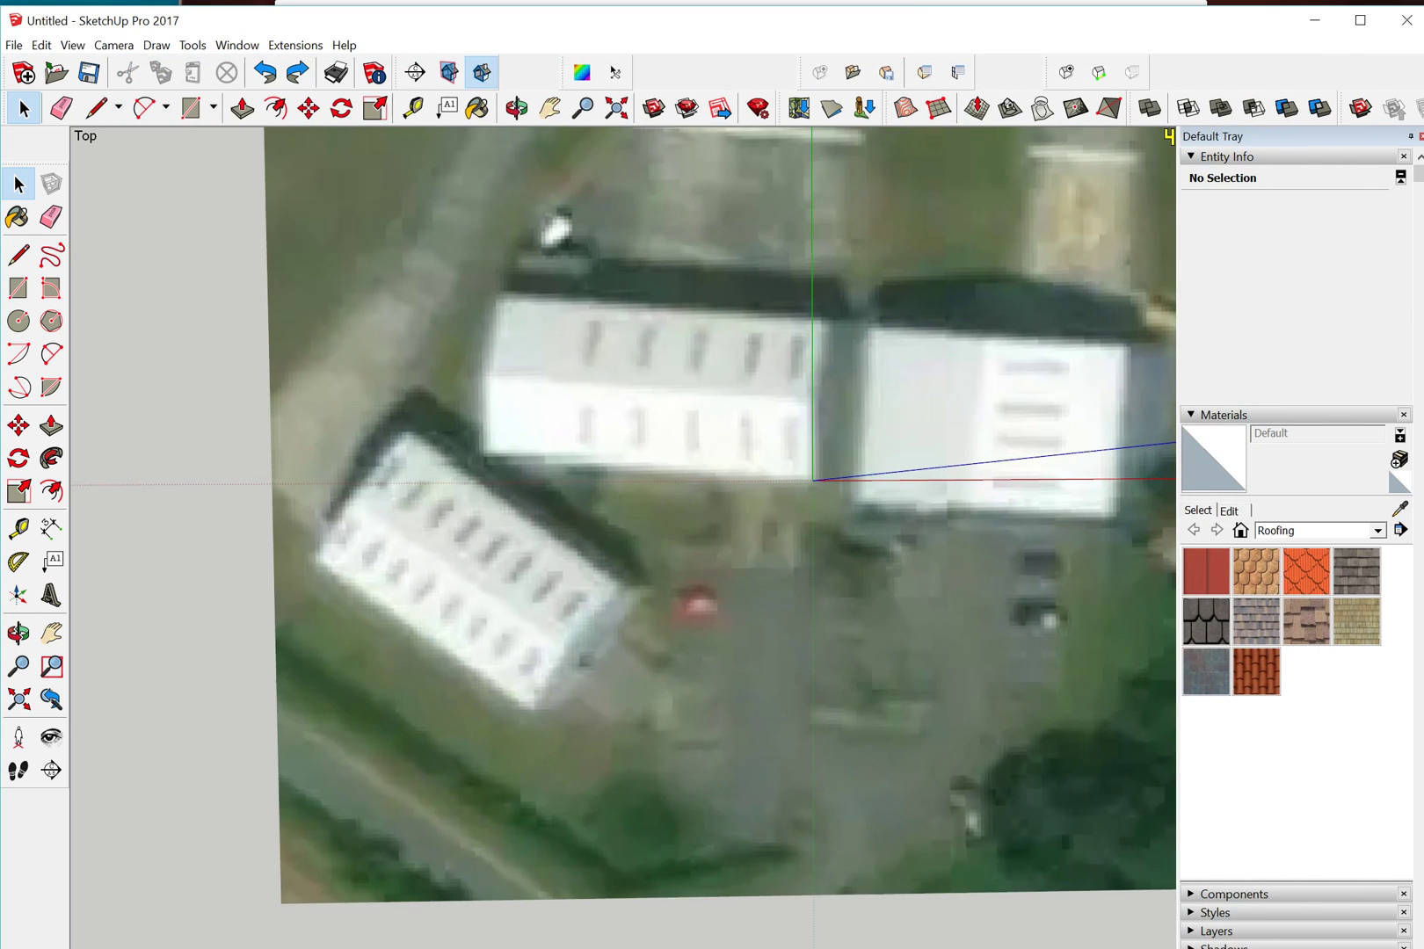
scroll(668, 478, "down", 1)
middle_click_drag(668, 477, 699, 457)
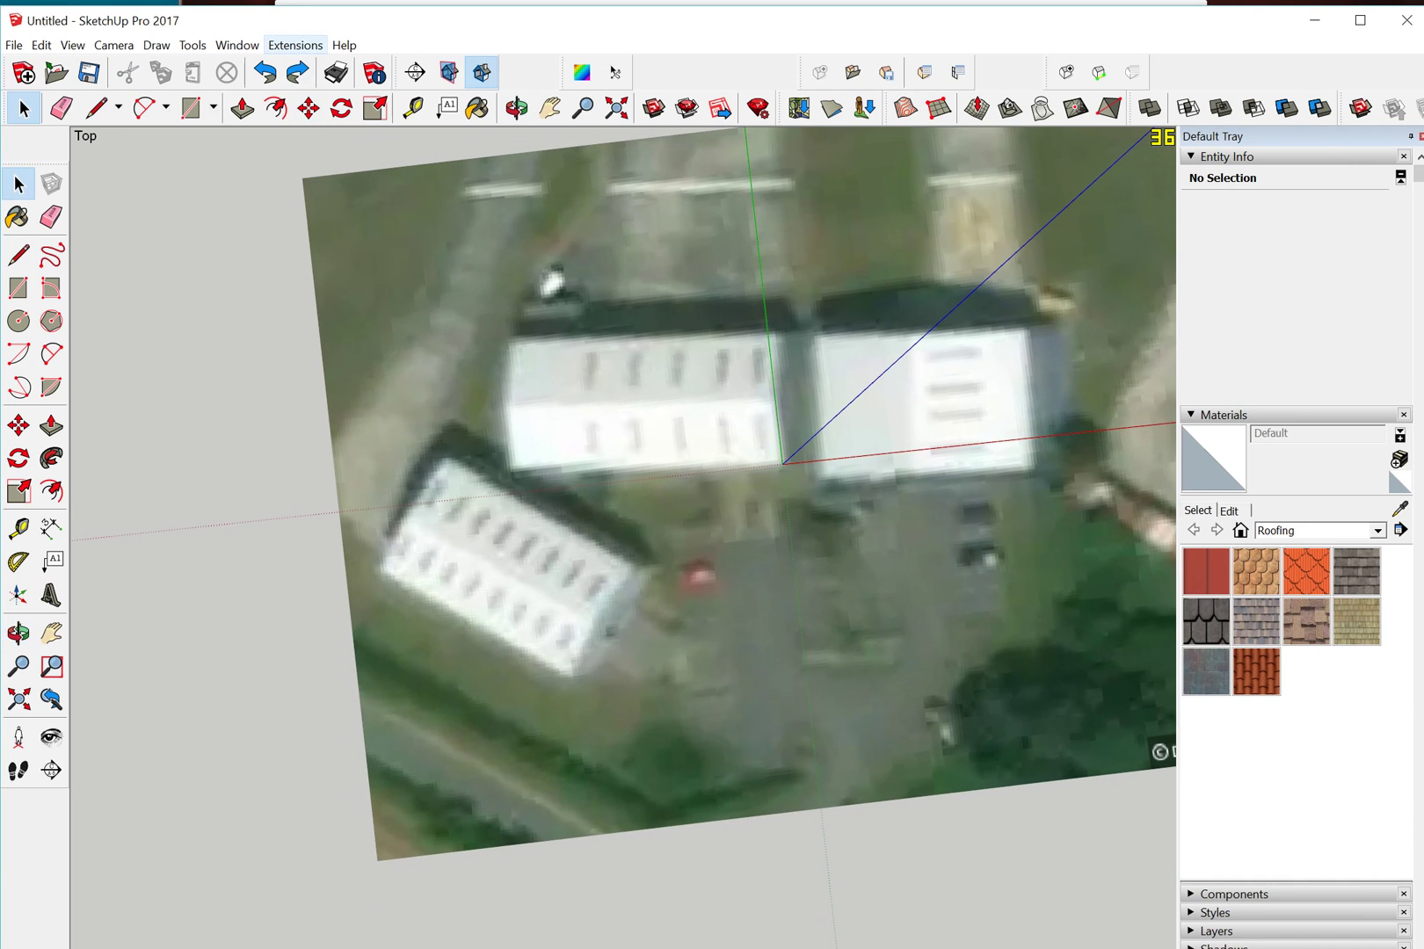
left_click(295, 45)
mouse_move(237, 45)
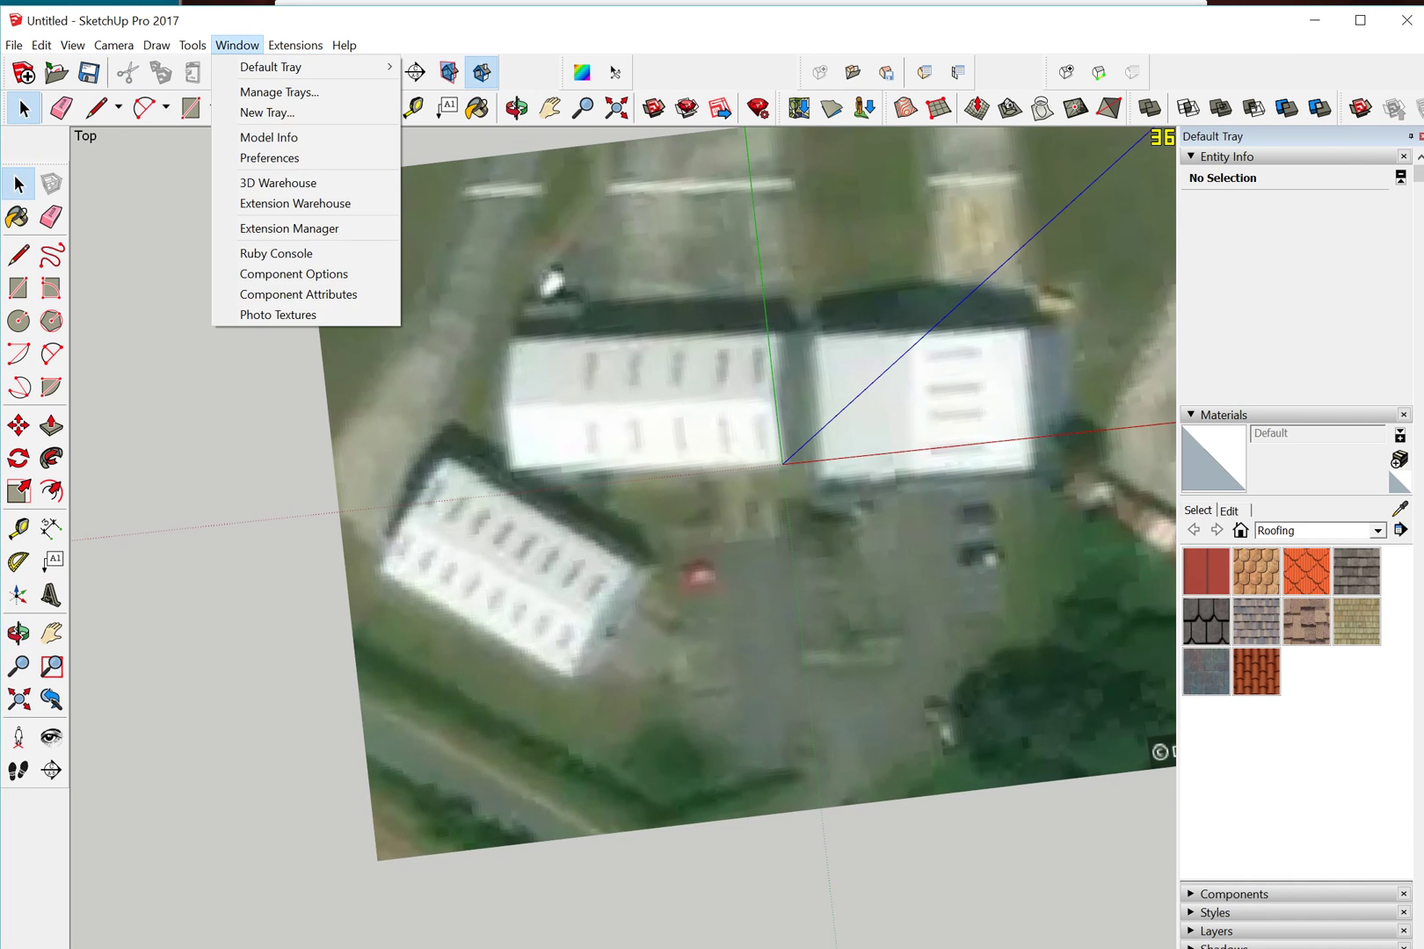
left_click(270, 157)
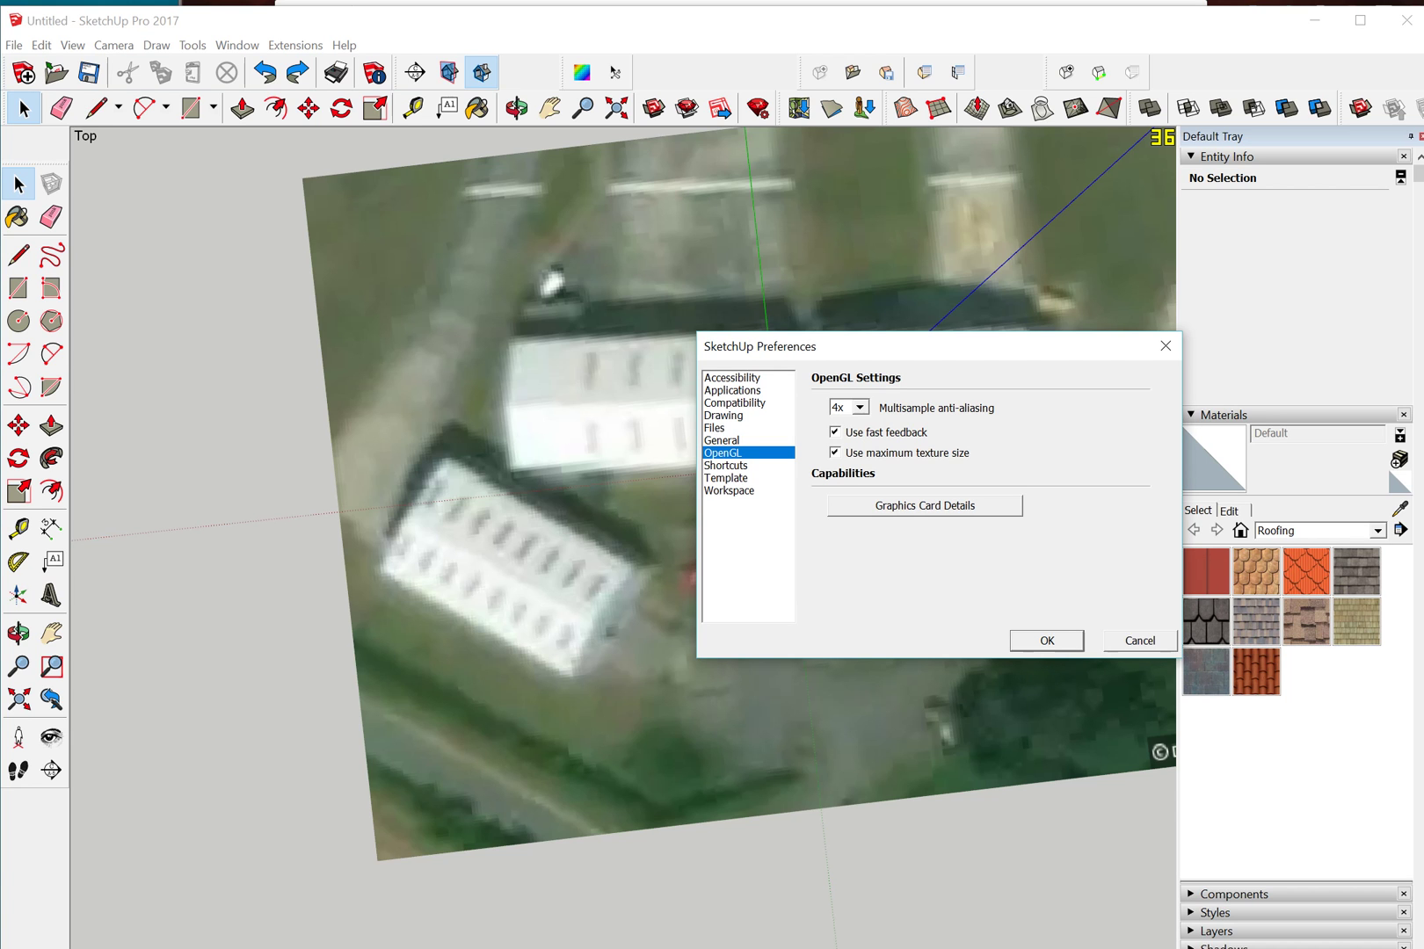
key("Return")
middle_click_drag(773, 448, 617, 419)
scroll(617, 419, "down", 3)
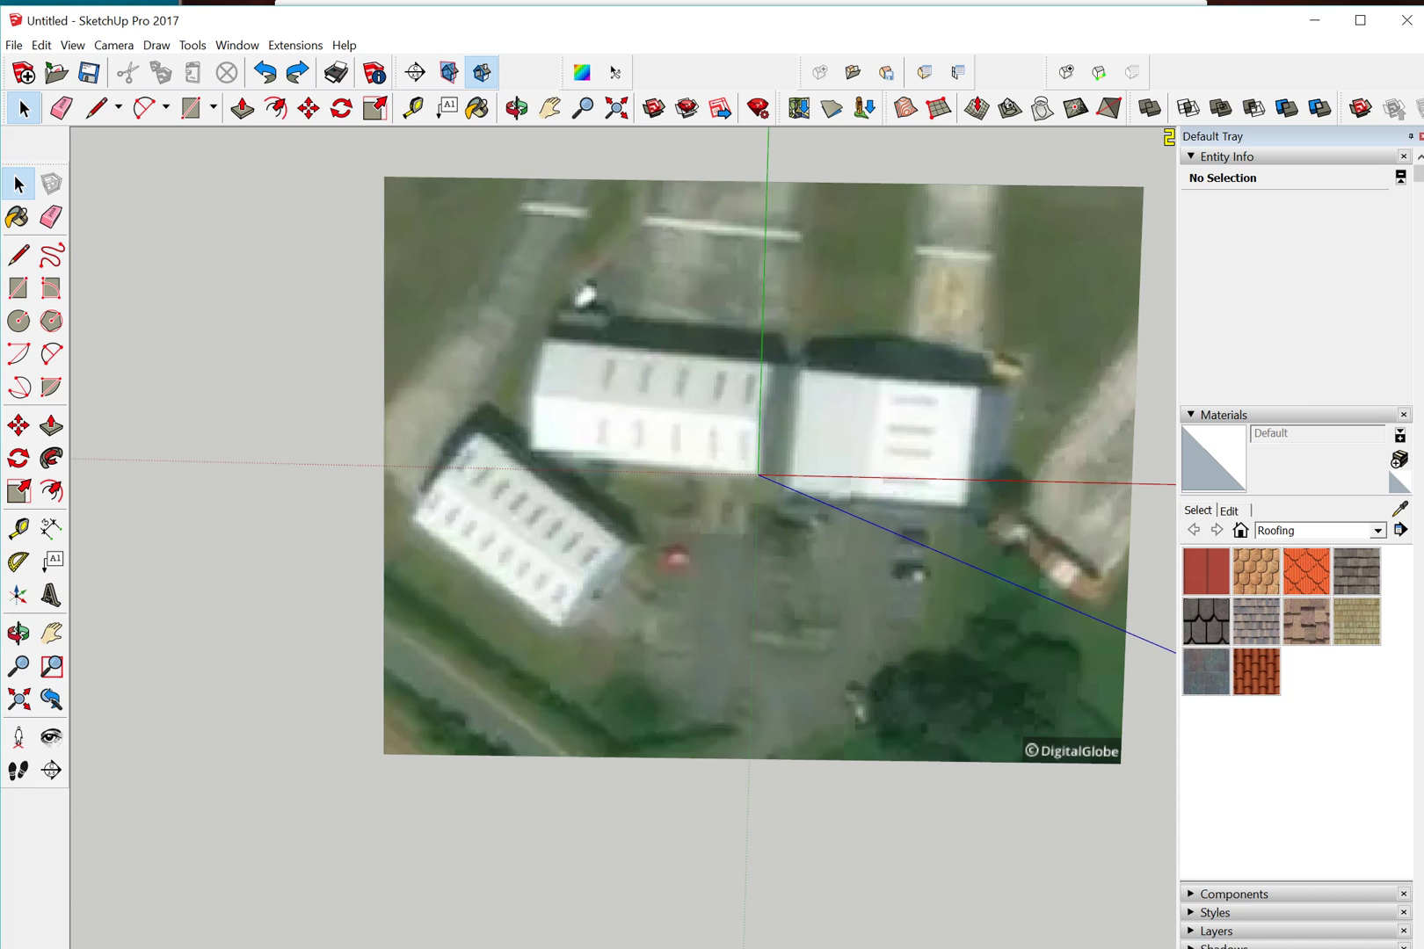
- Switch to Google Earth Pro and frame the three white hangars and their car park from overhead
key("alt+Tab")
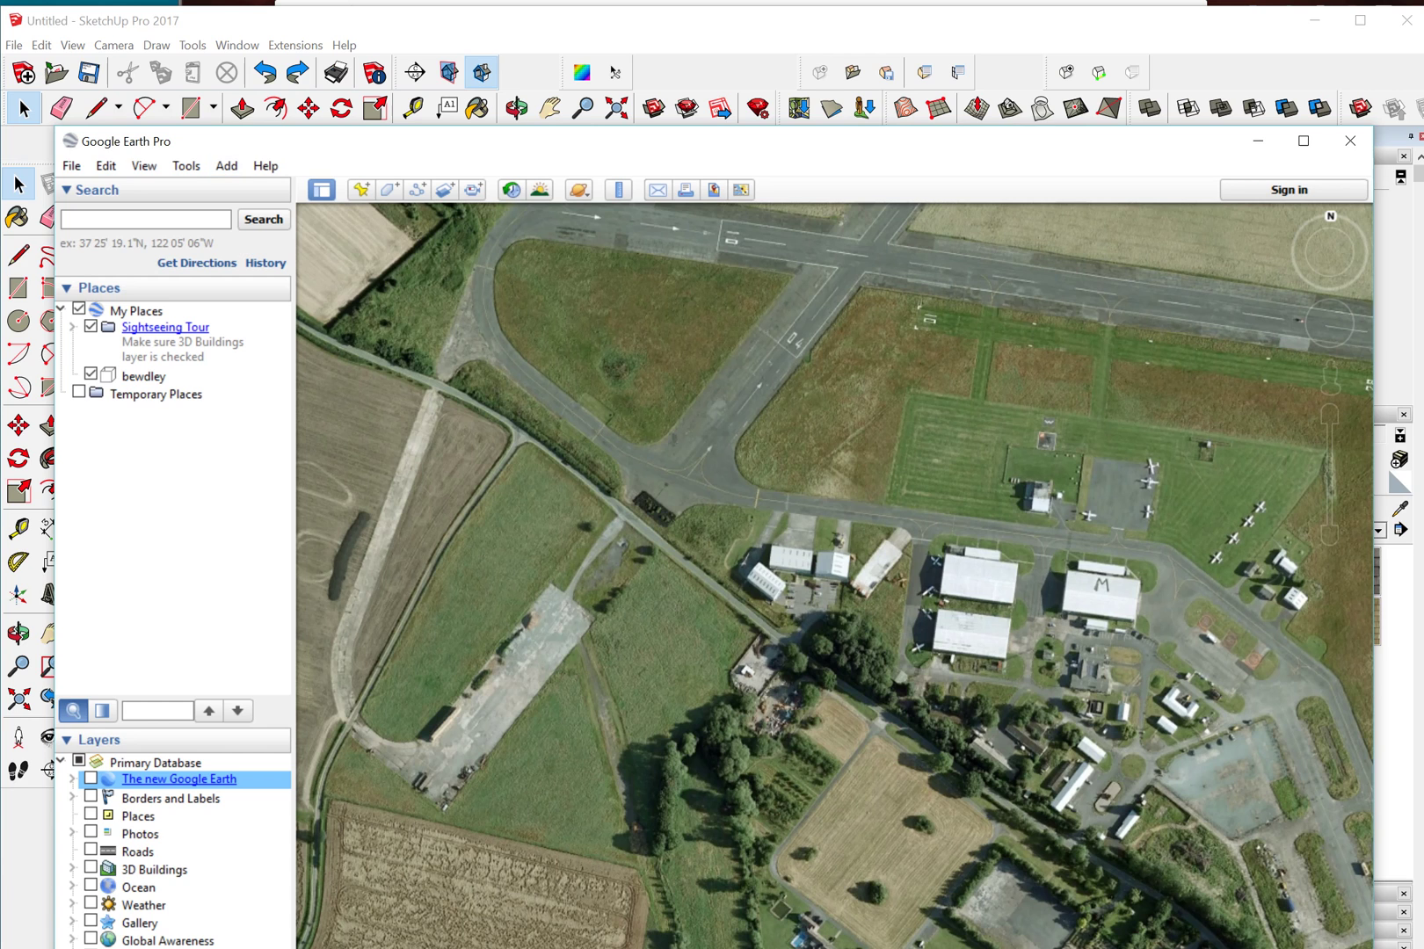
left_click_drag(263, 141, 240, 72)
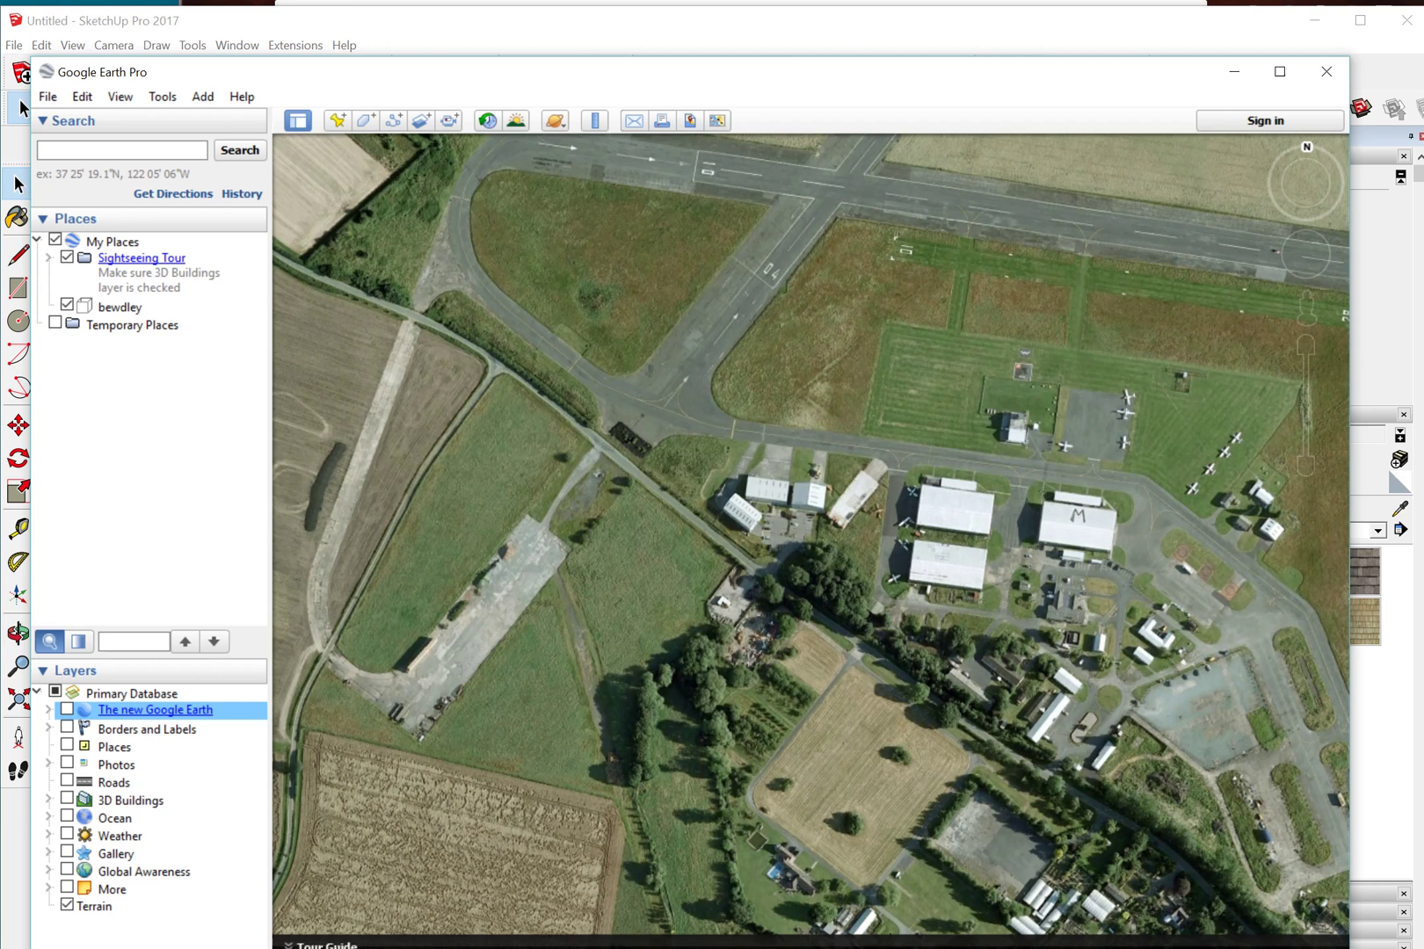
scroll(774, 475, "up", 4)
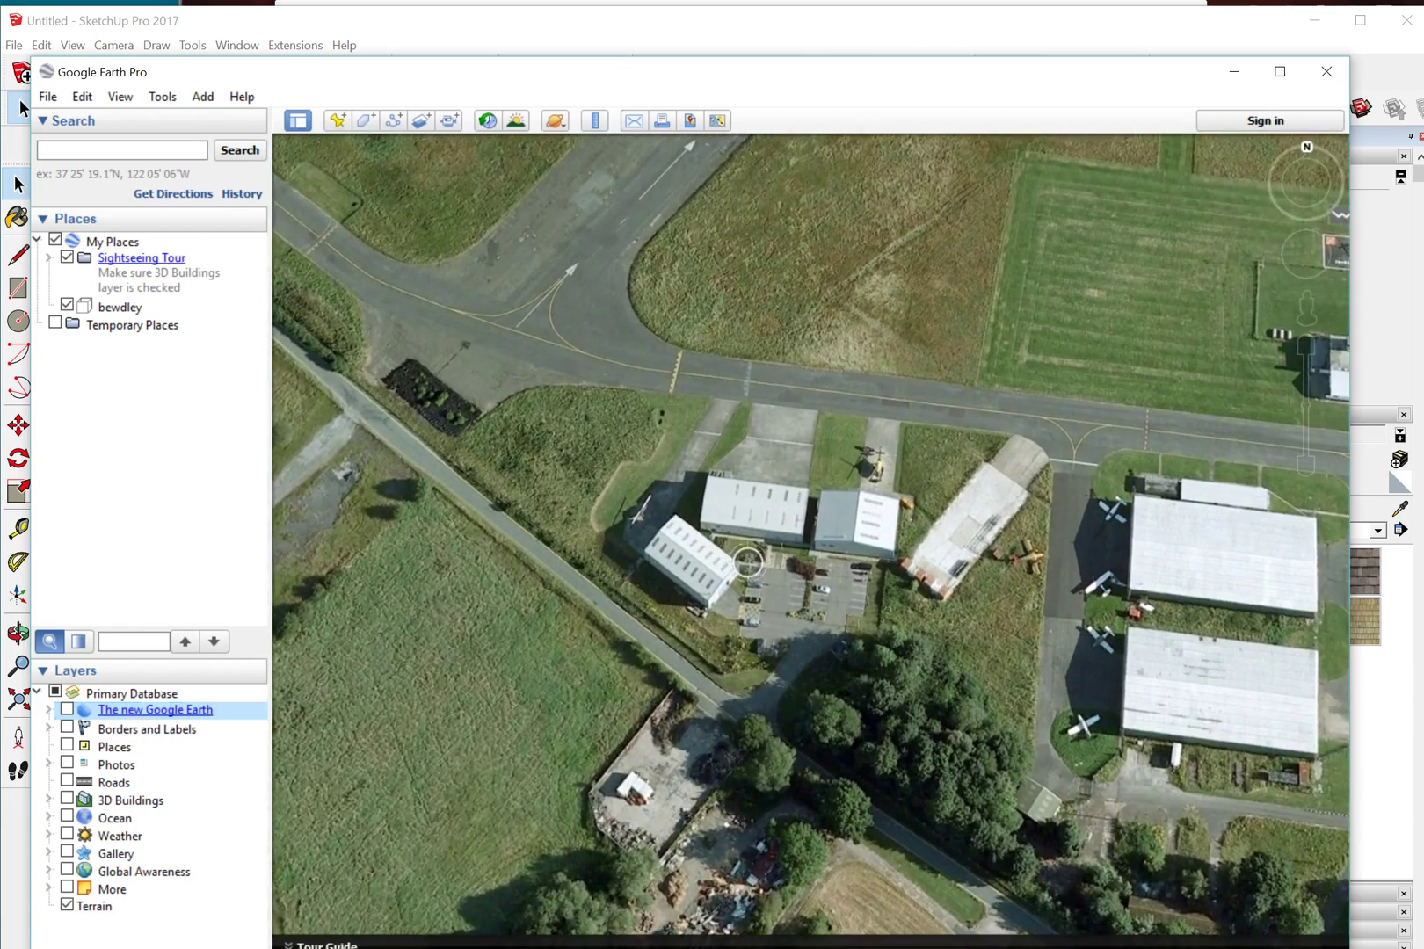
scroll(765, 429, "up", 2)
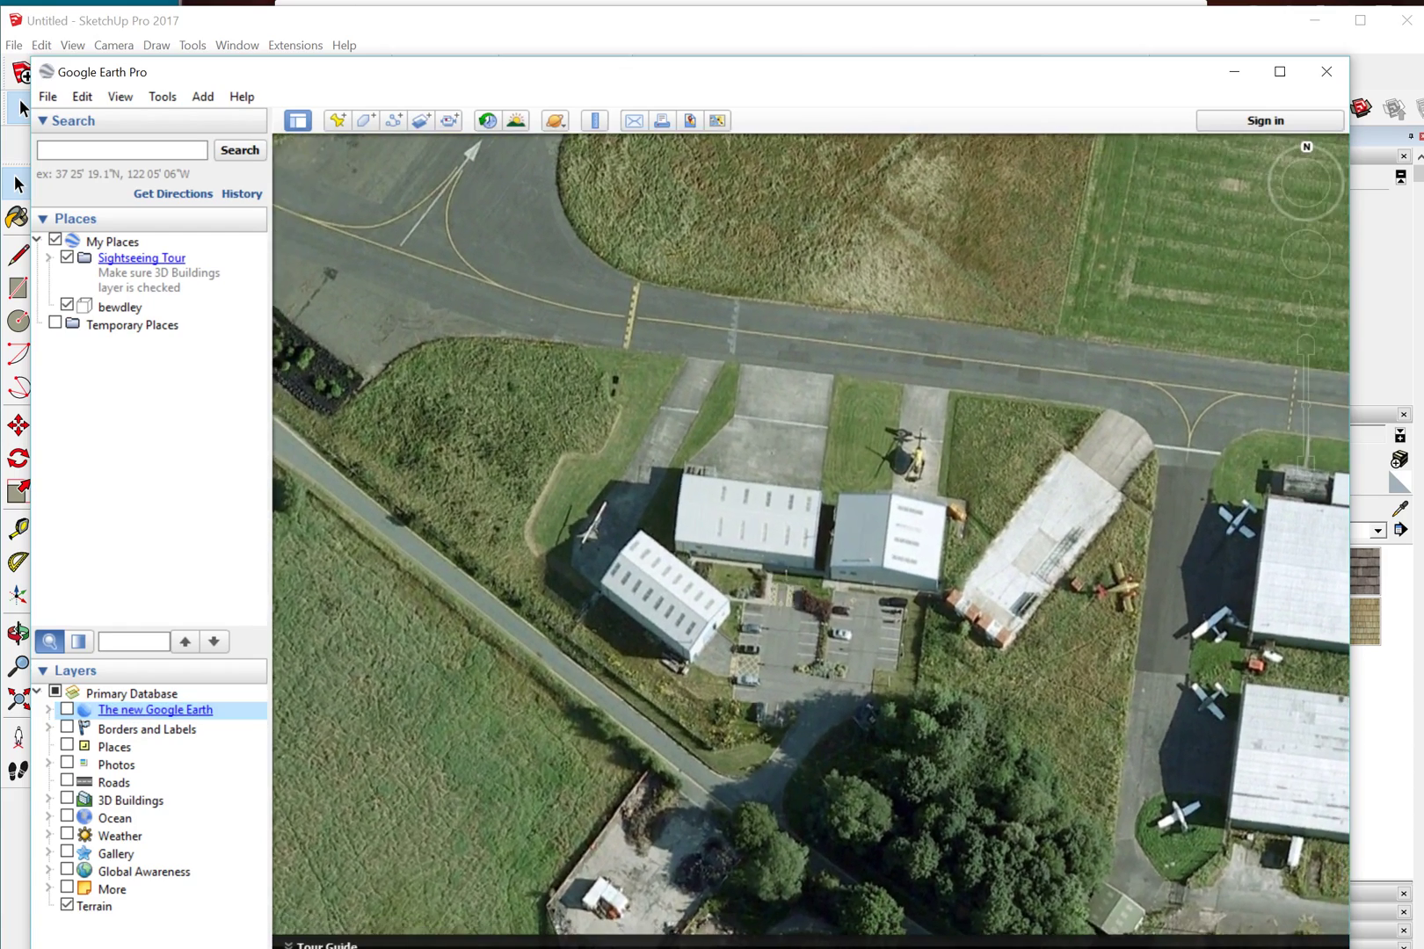
scroll(822, 473, "up", 2)
middle_click_drag(801, 625, 814, 606)
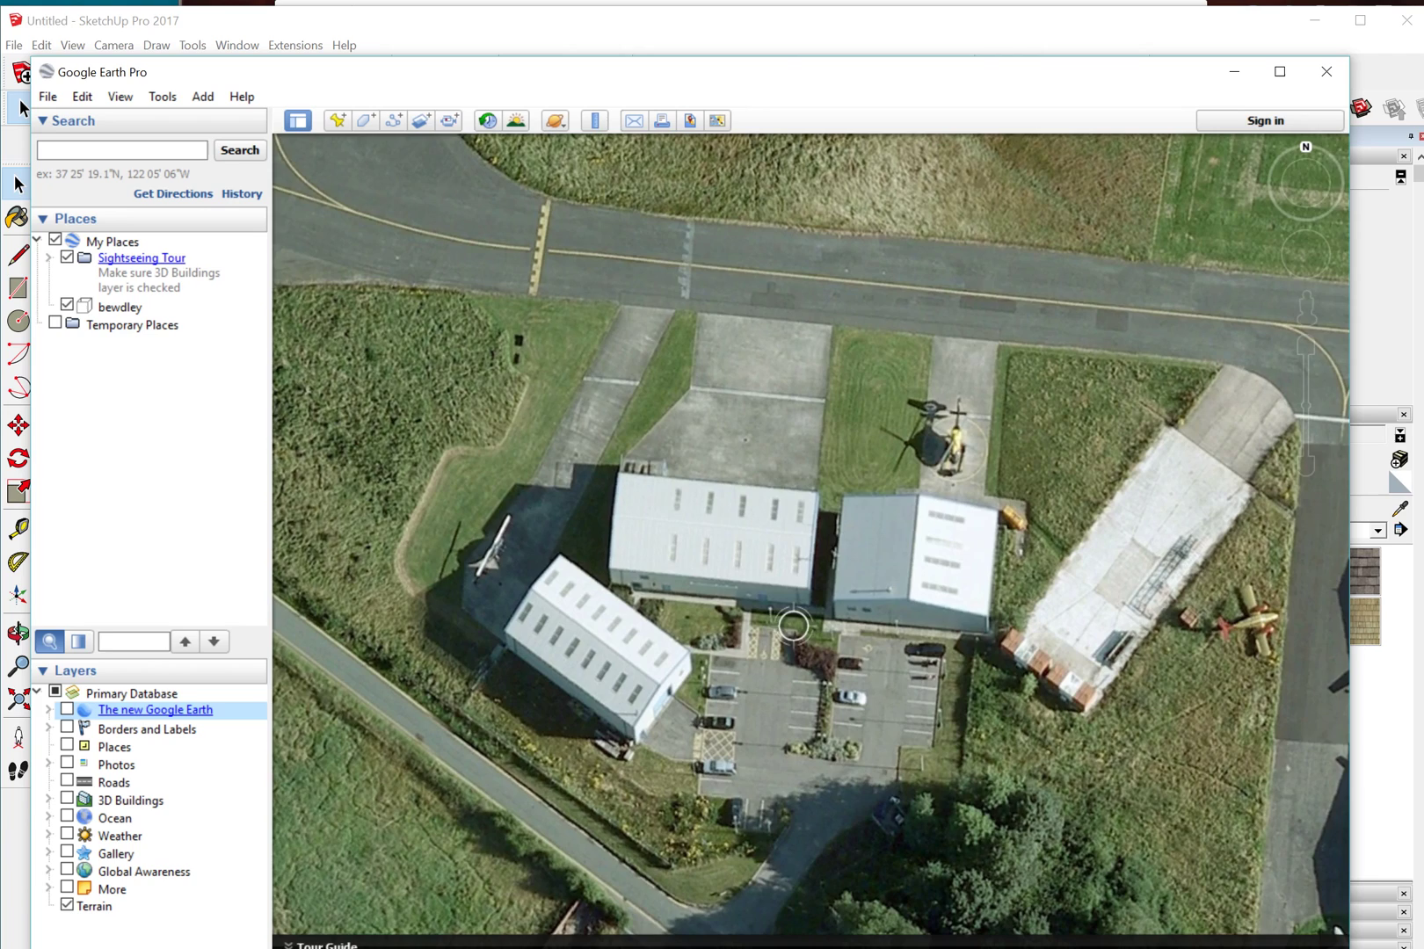
middle_click_drag(826, 482, 840, 465)
middle_click_drag(752, 706, 763, 690)
scroll(752, 705, "up", 2)
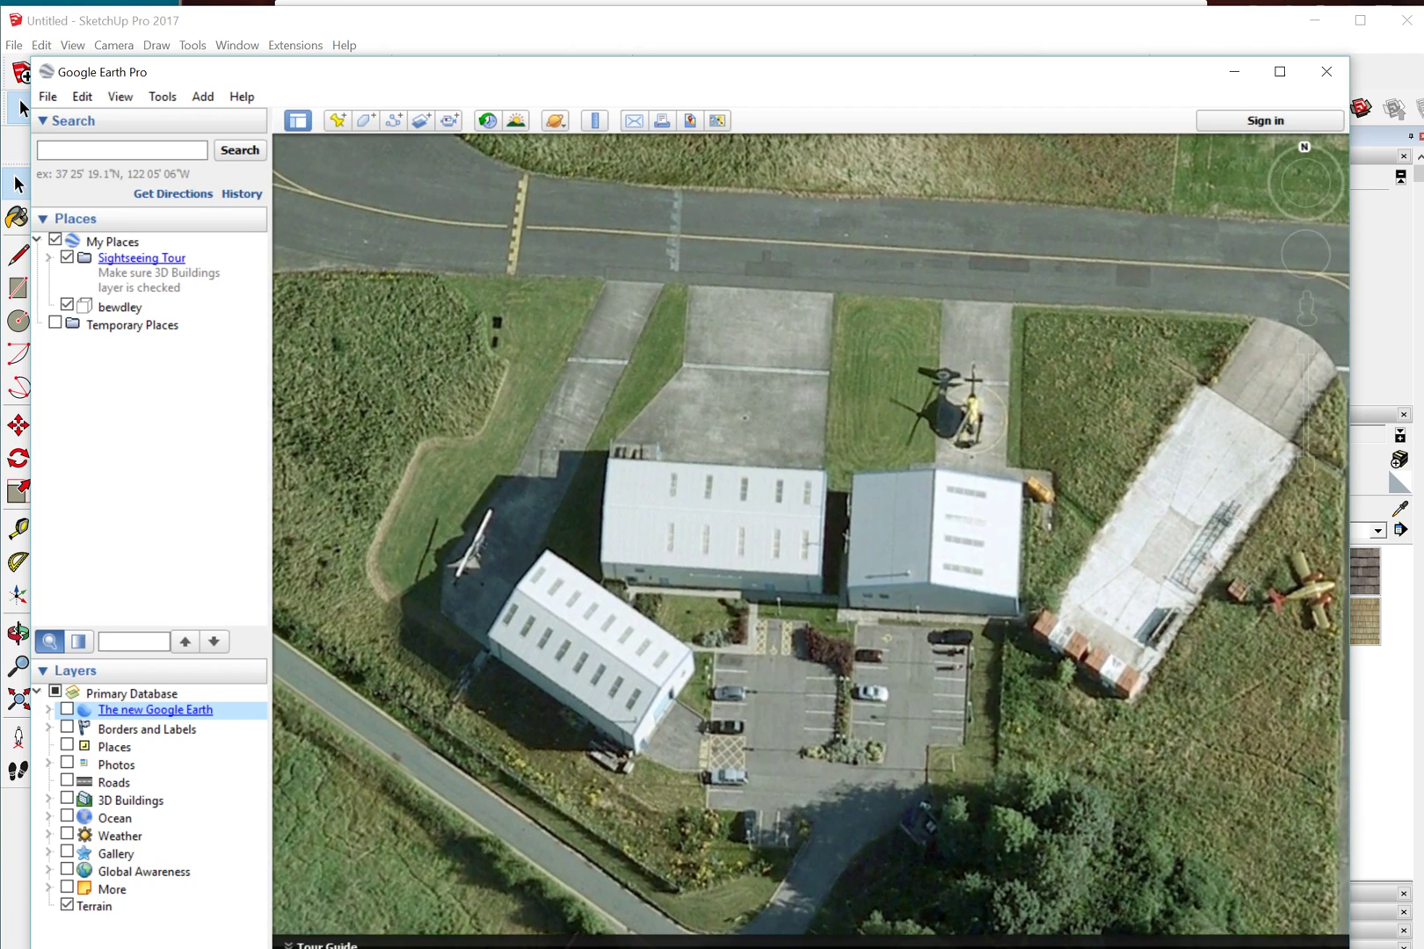
scroll(767, 624, "up", 1)
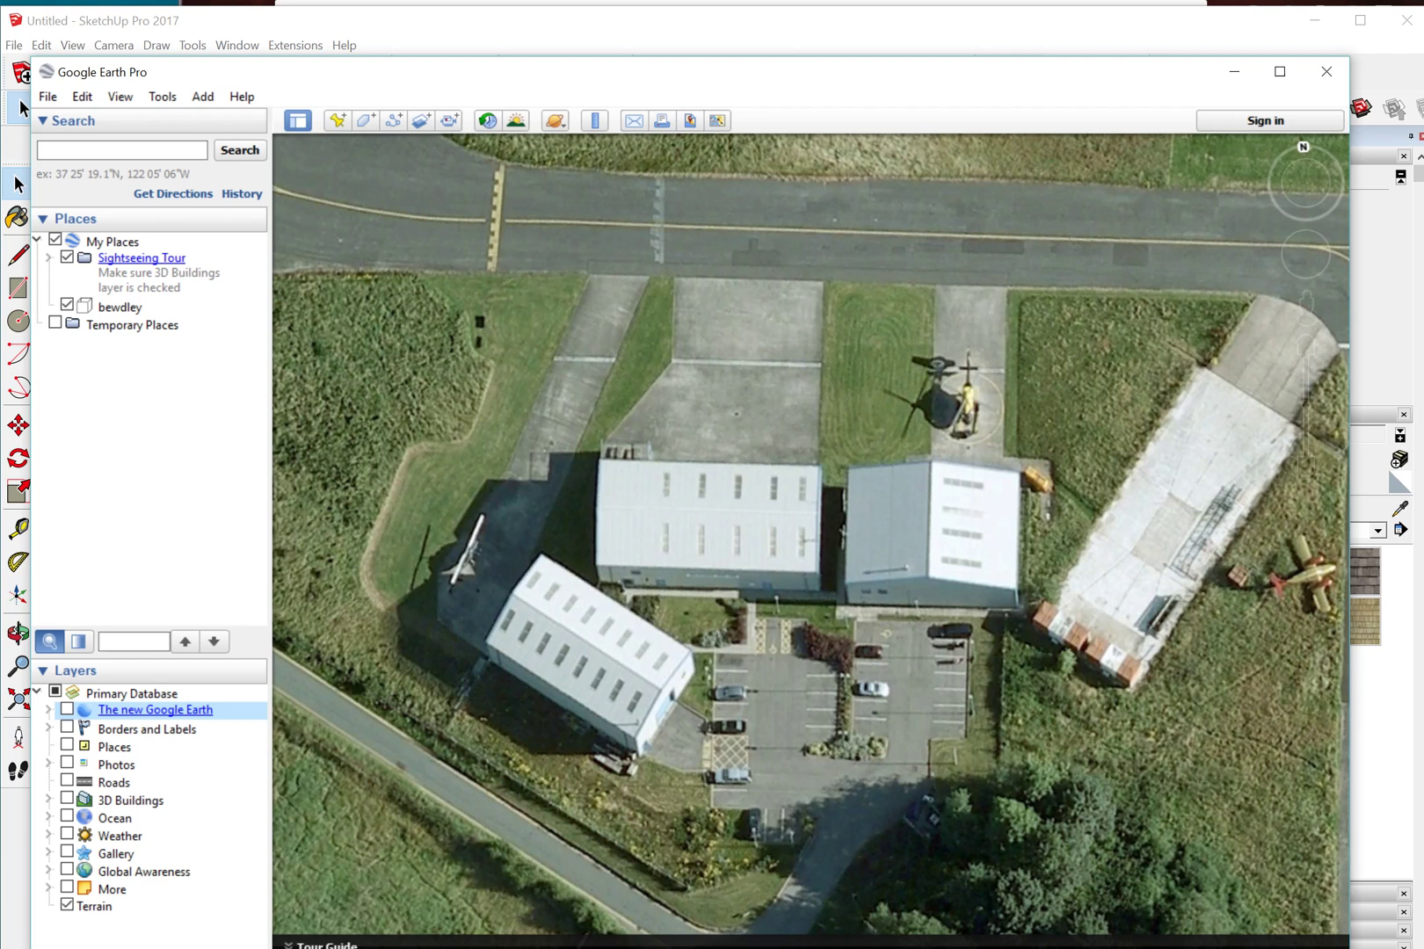
- Set up saving the map view as an image with the title and description and the scale elements turned off
left_click(690, 121)
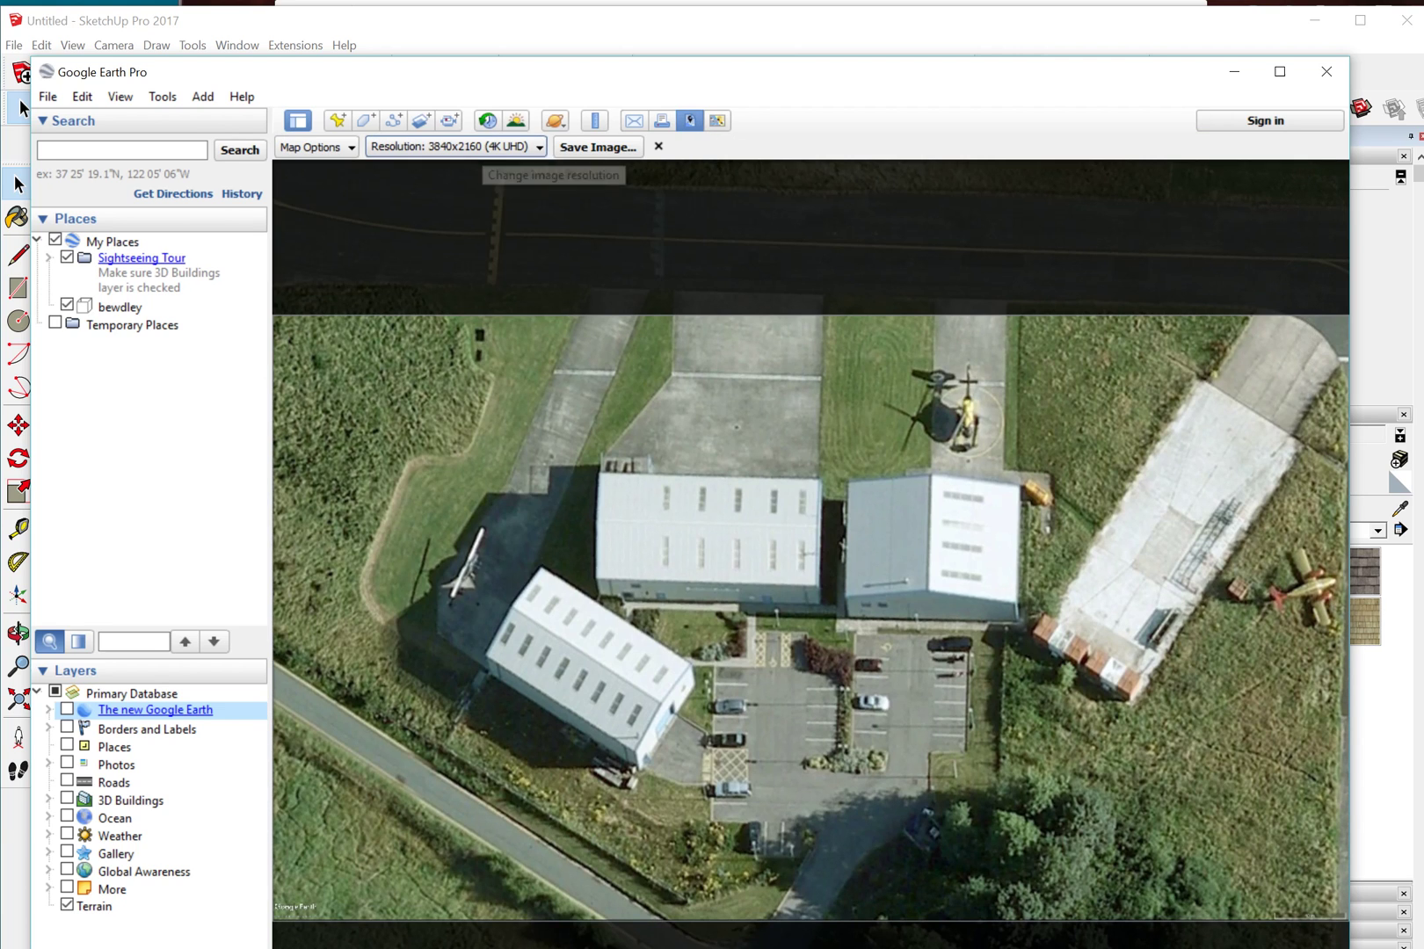
left_click(453, 146)
left_click(453, 146)
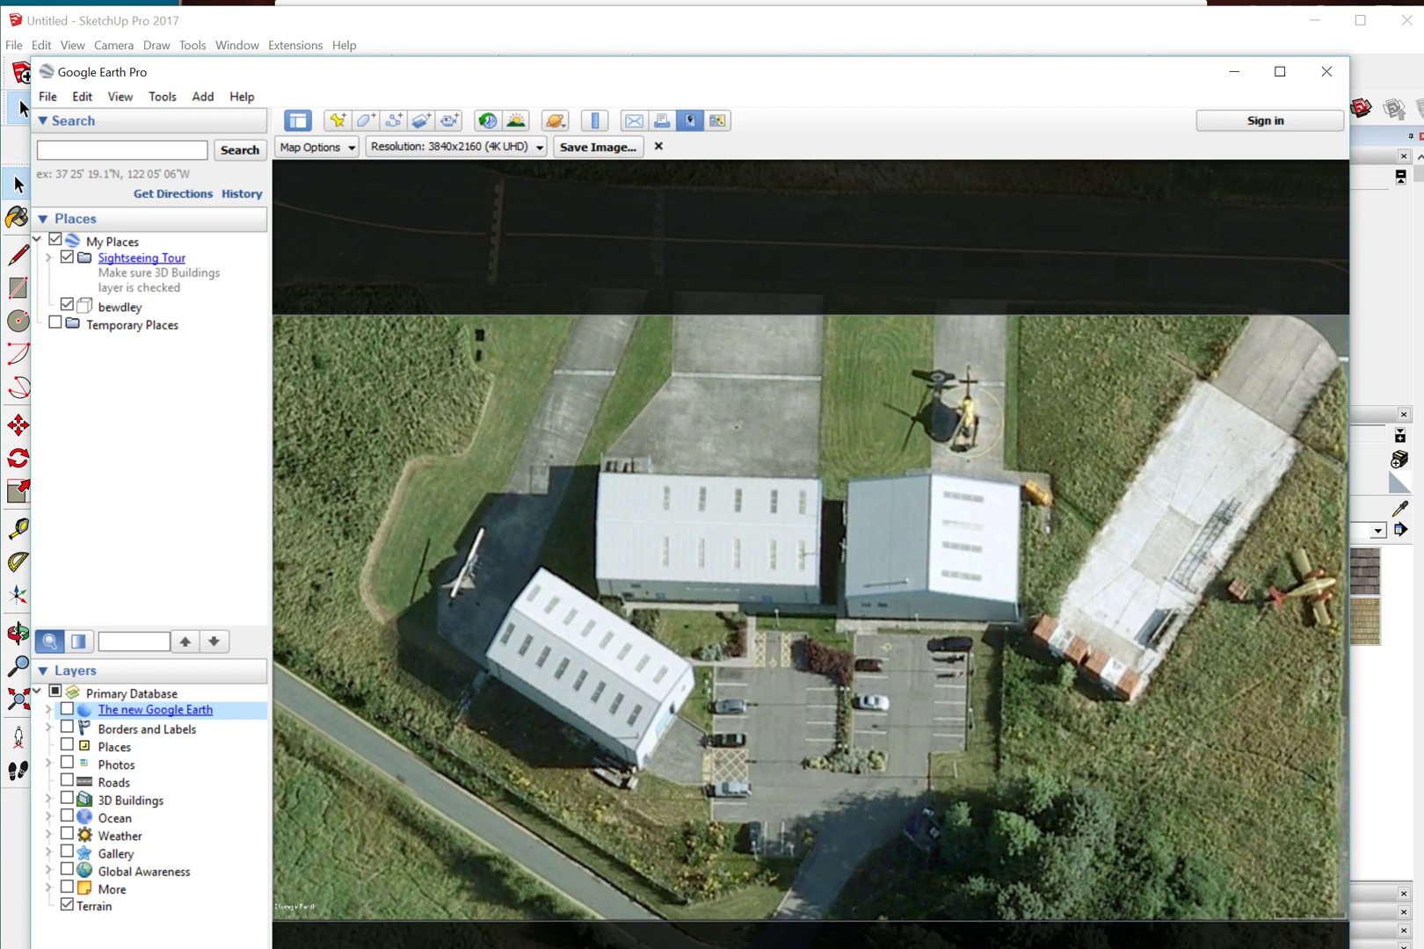
left_click(316, 147)
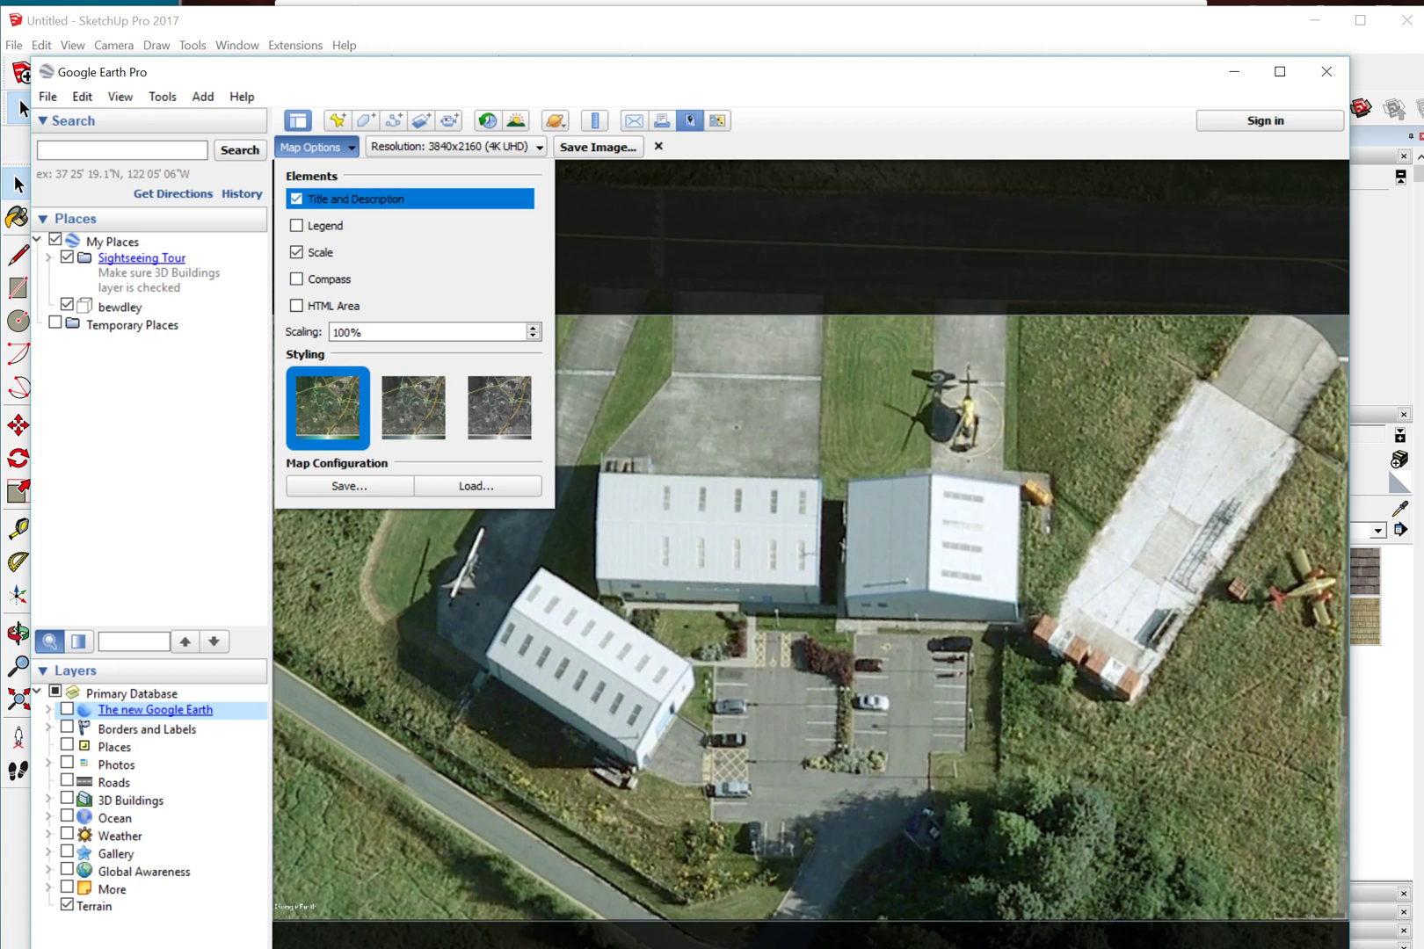
left_click(296, 252)
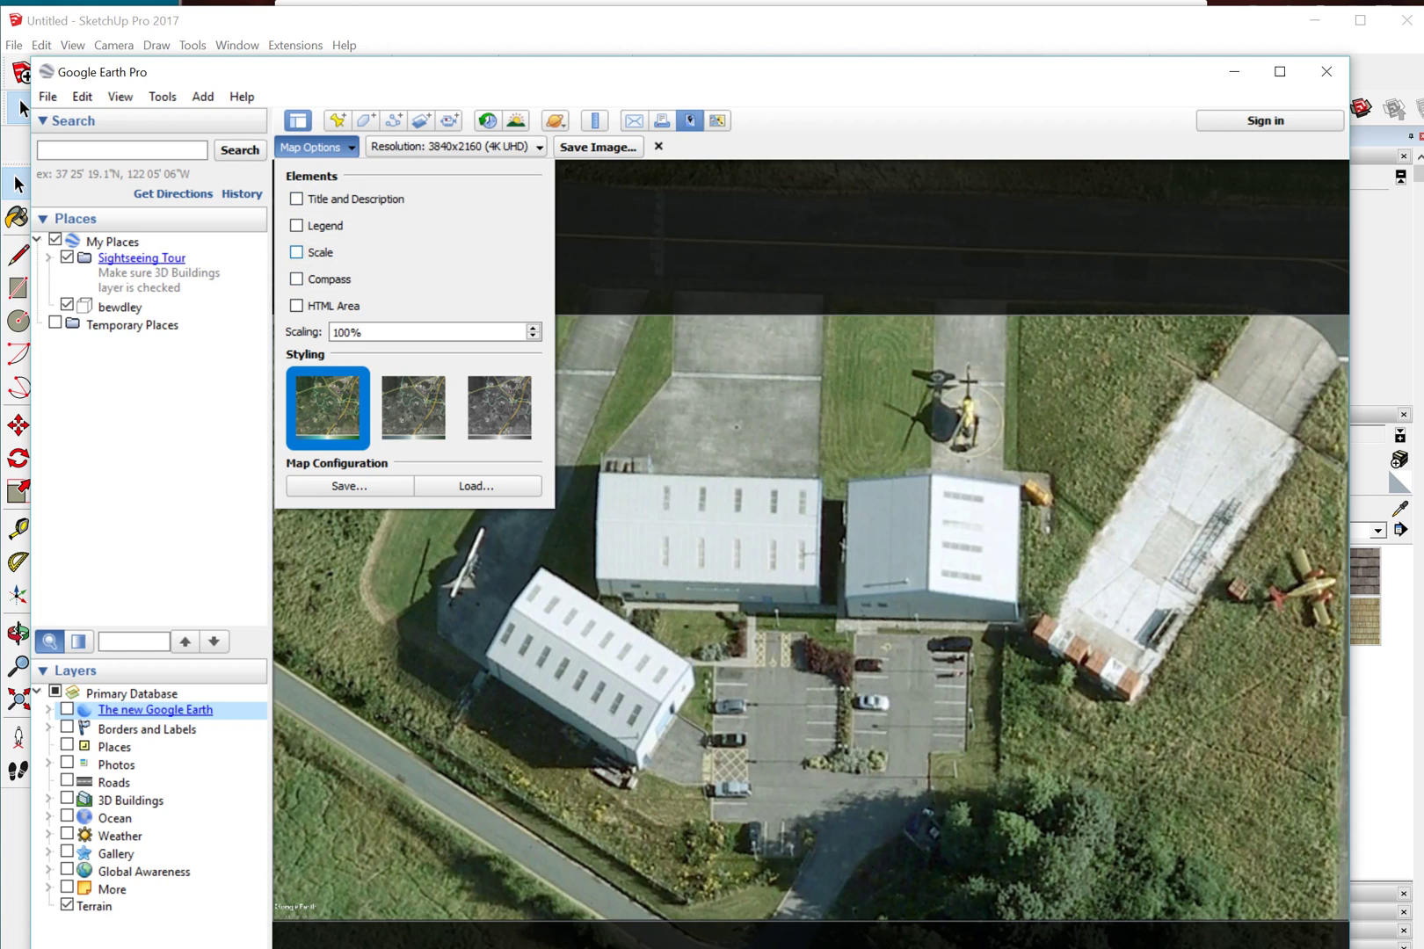
left_click(597, 147)
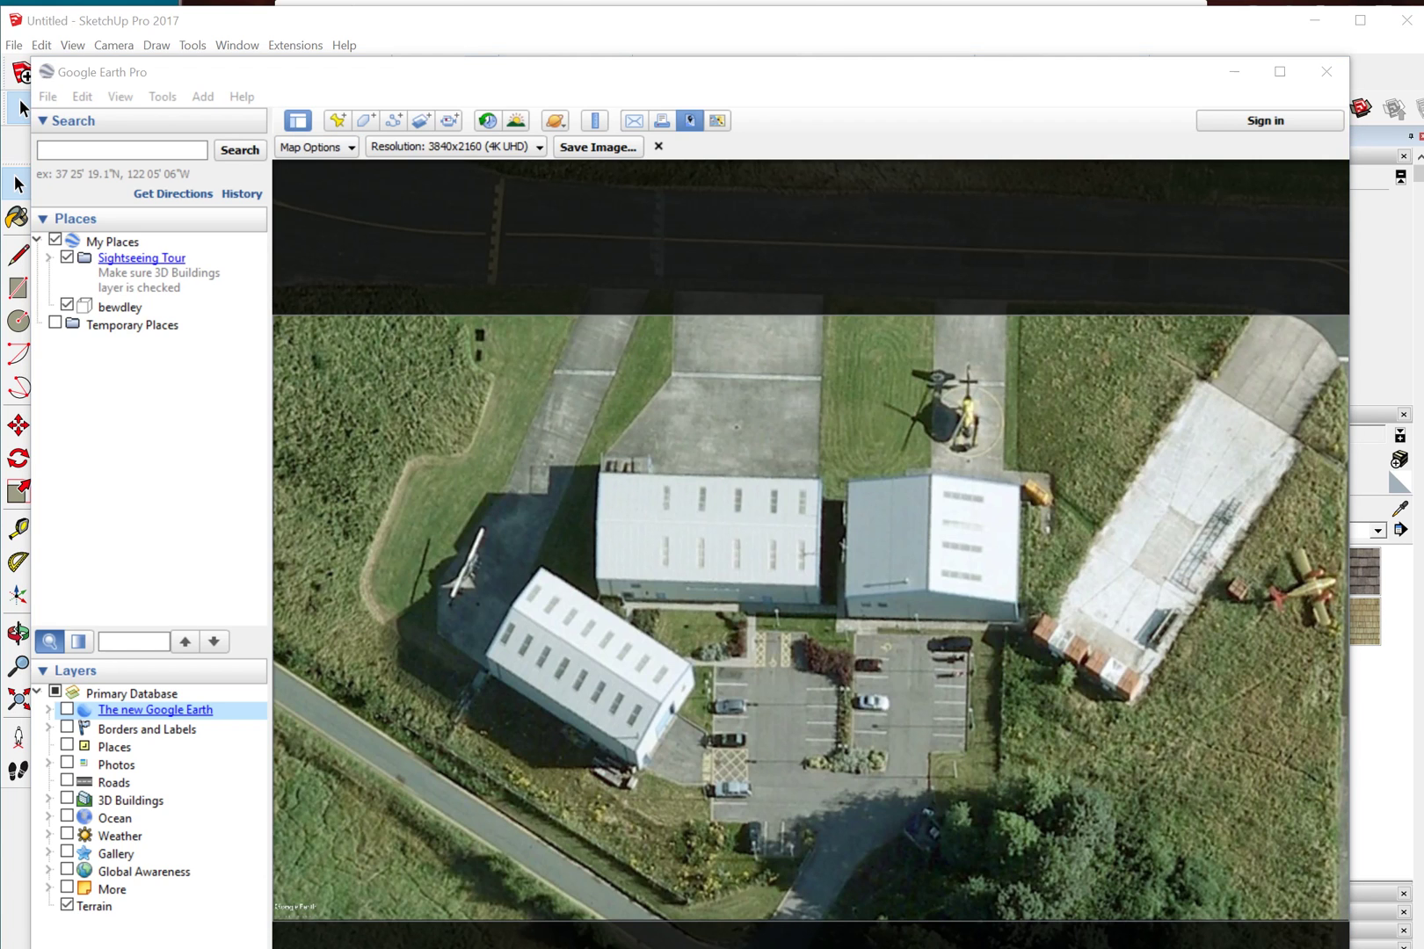
- Try the Maximum (4800x4090) image resolution and set it back to 3840x2160 (4K UHD)
left_click(455, 147)
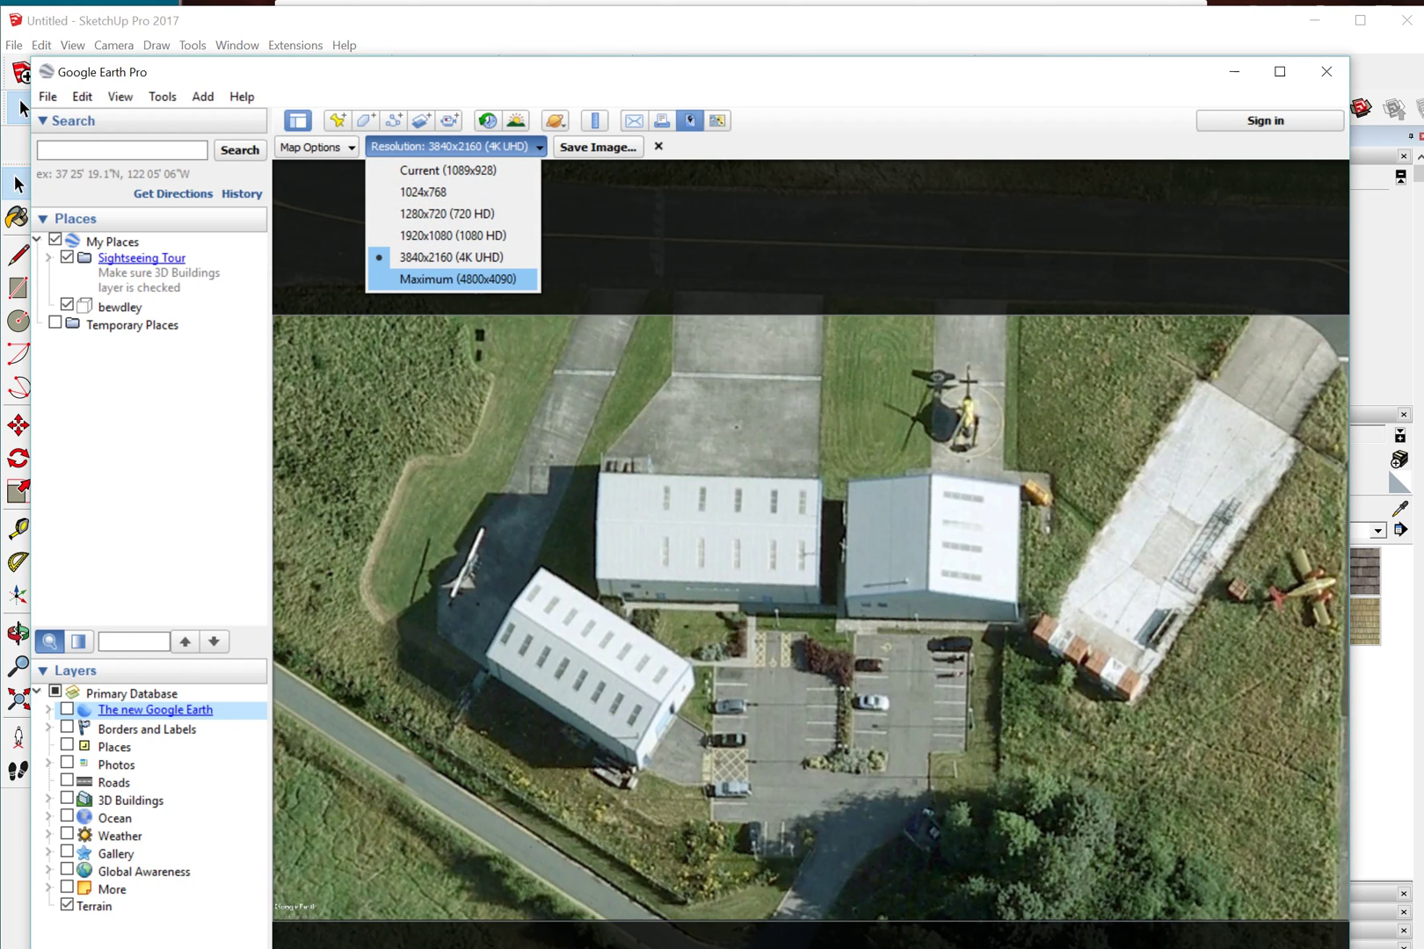
key("Return")
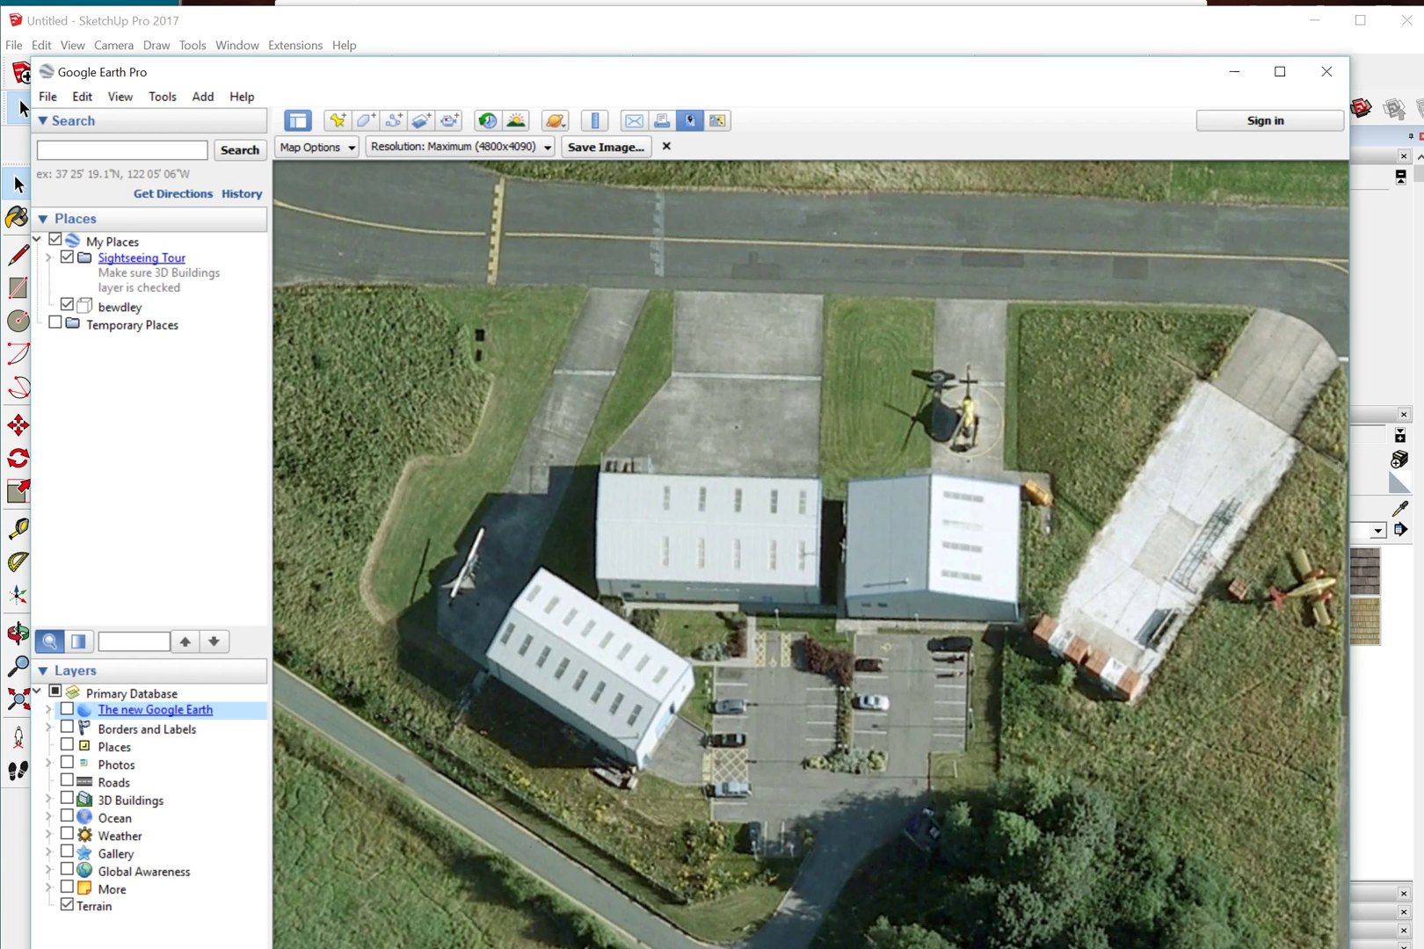
left_click(460, 146)
left_click(453, 257)
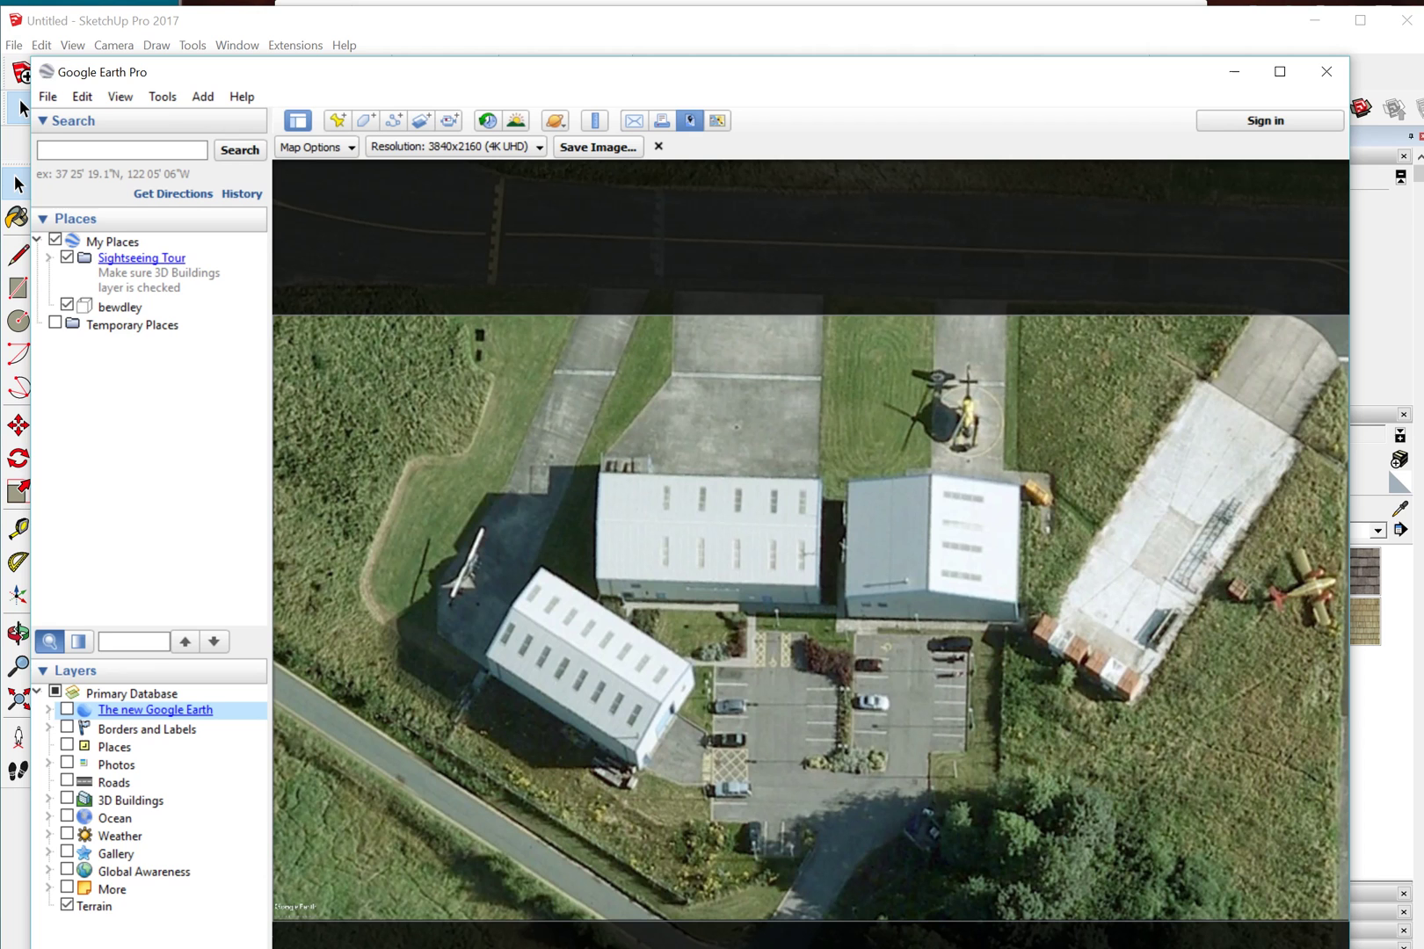
- Save the map view as a JPEG named heli-building in the Pictures folder
key("Tab")
key("Return")
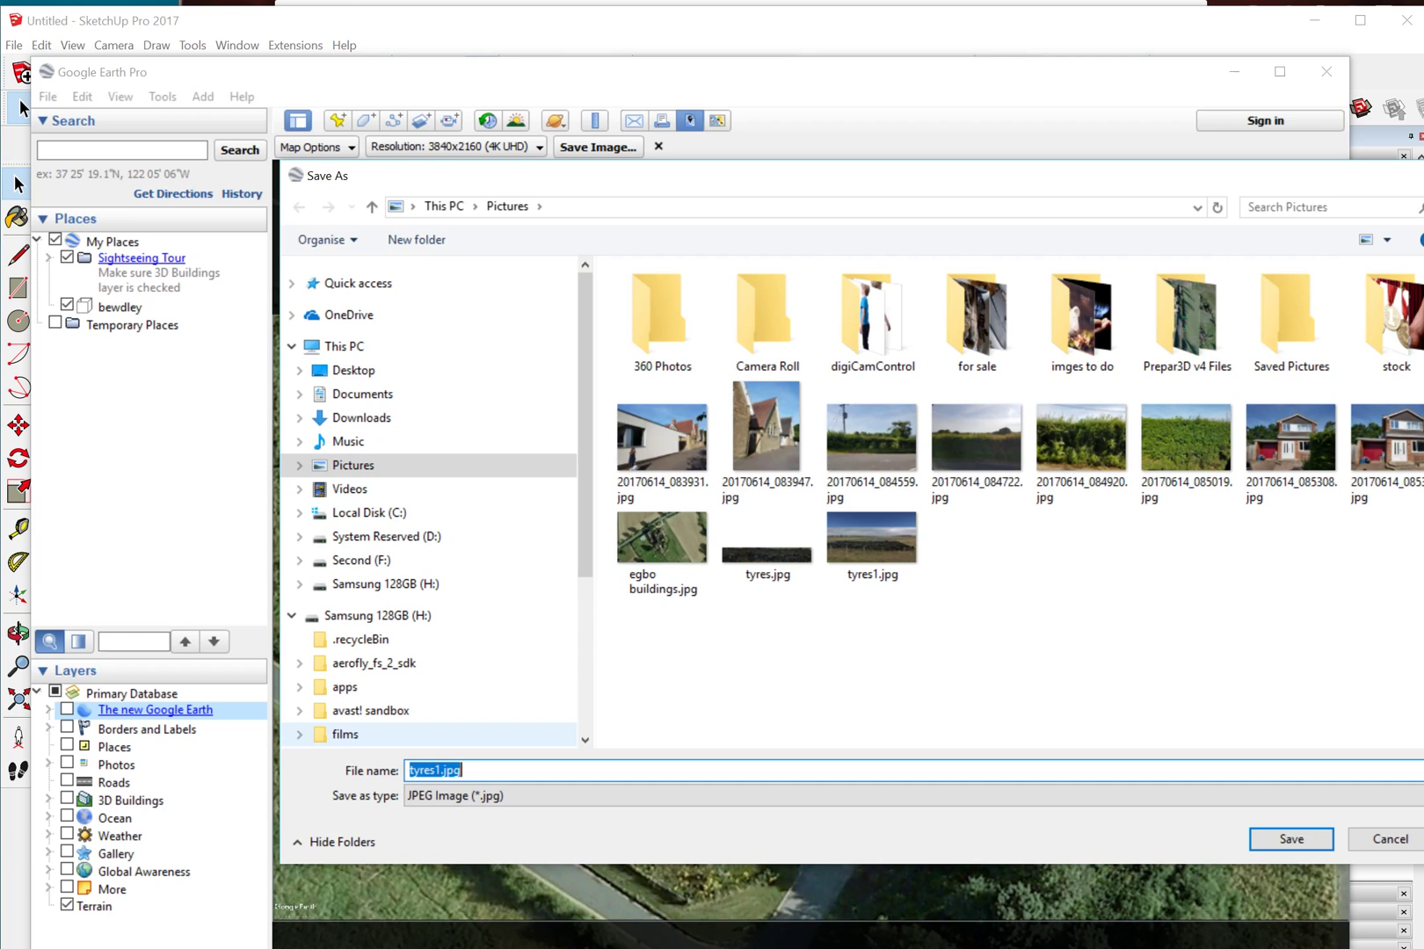
type("heli-buil;din")
key("BackSpace")
key("BackSpace")
key("BackSpace")
type("ding")
key("Return")
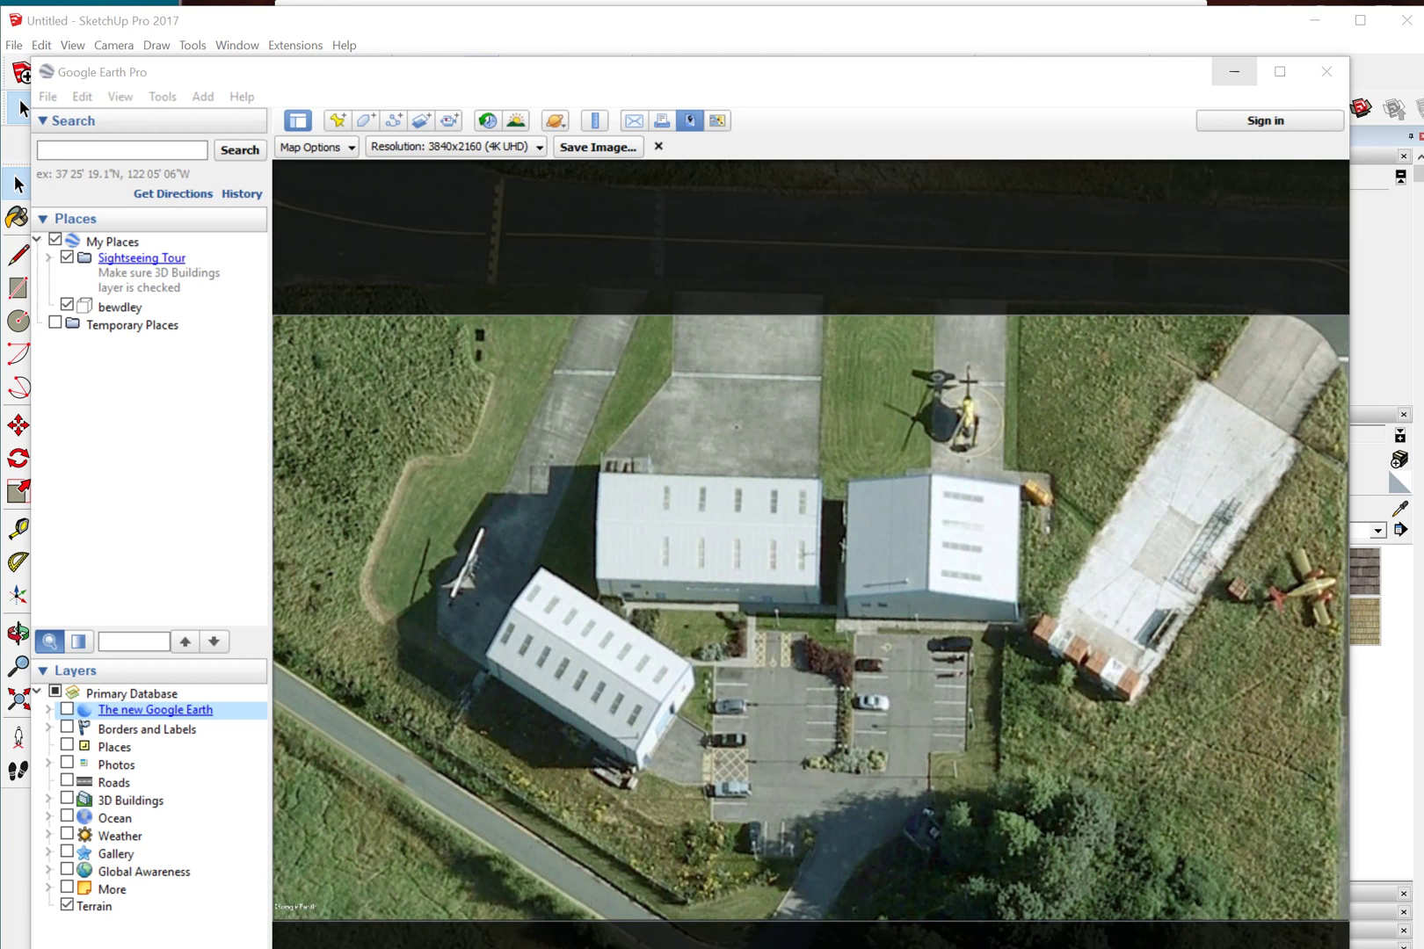
- Switch to SketchUp and draw a ground rectangle enclosing the whole geo-location image
left_click(1234, 71)
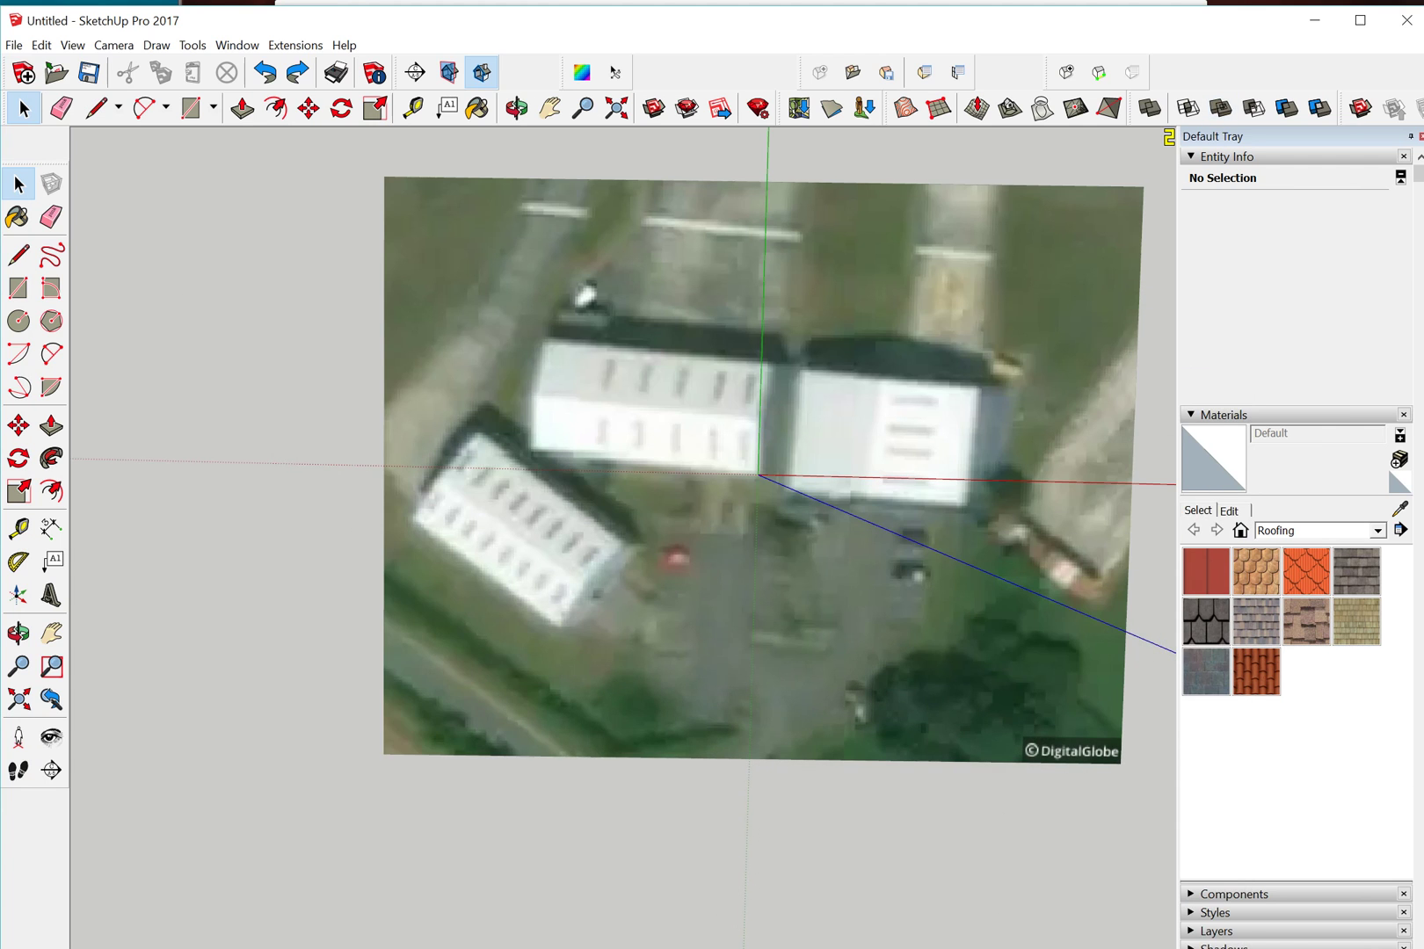
middle_click_drag(623, 492, 623, 431)
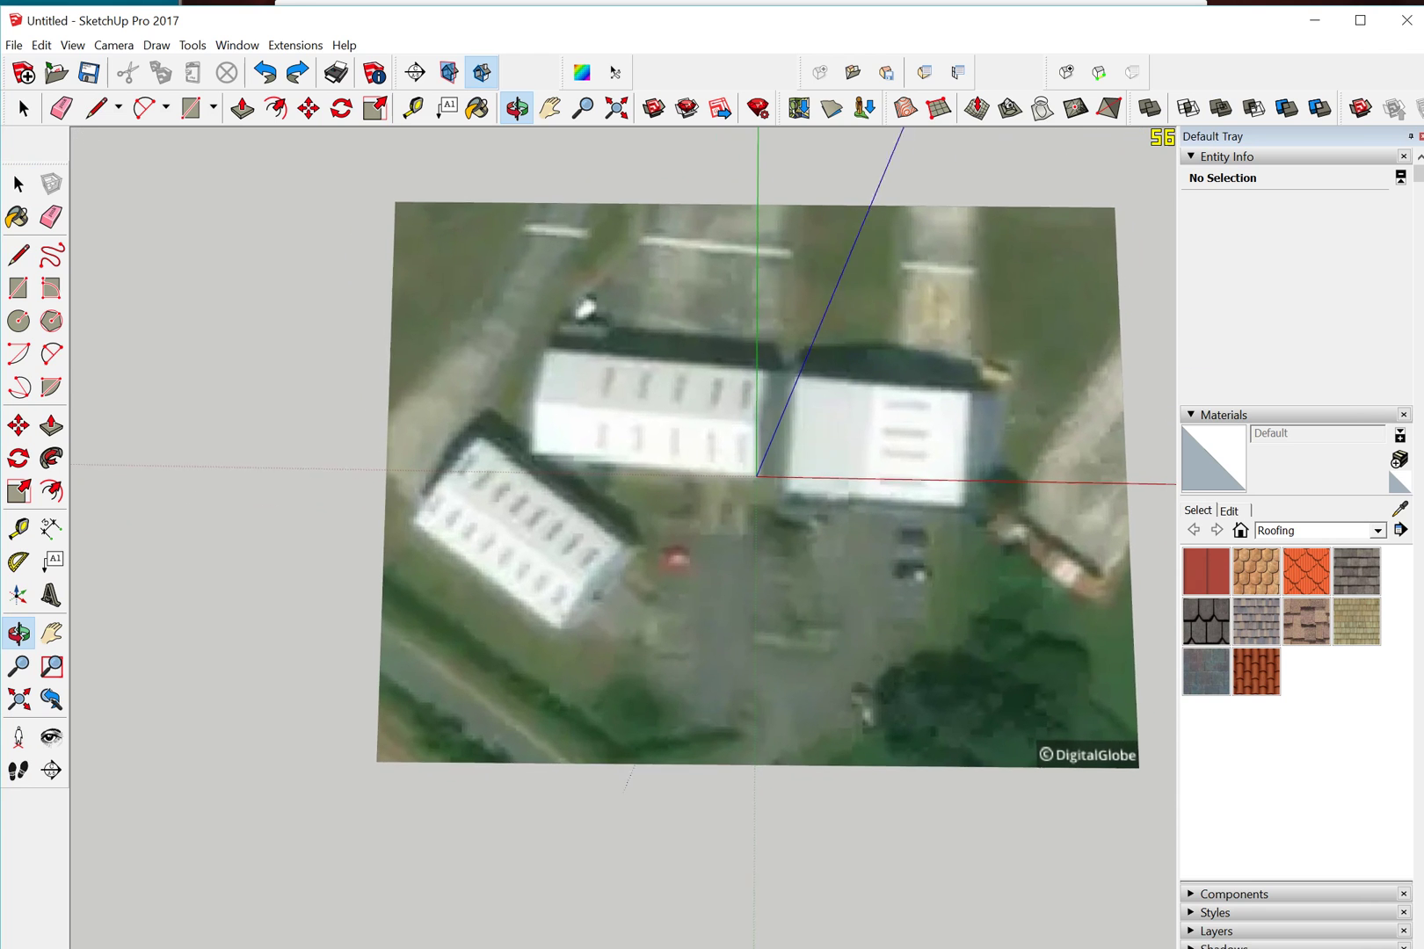
middle_click_drag(831, 479, 844, 479)
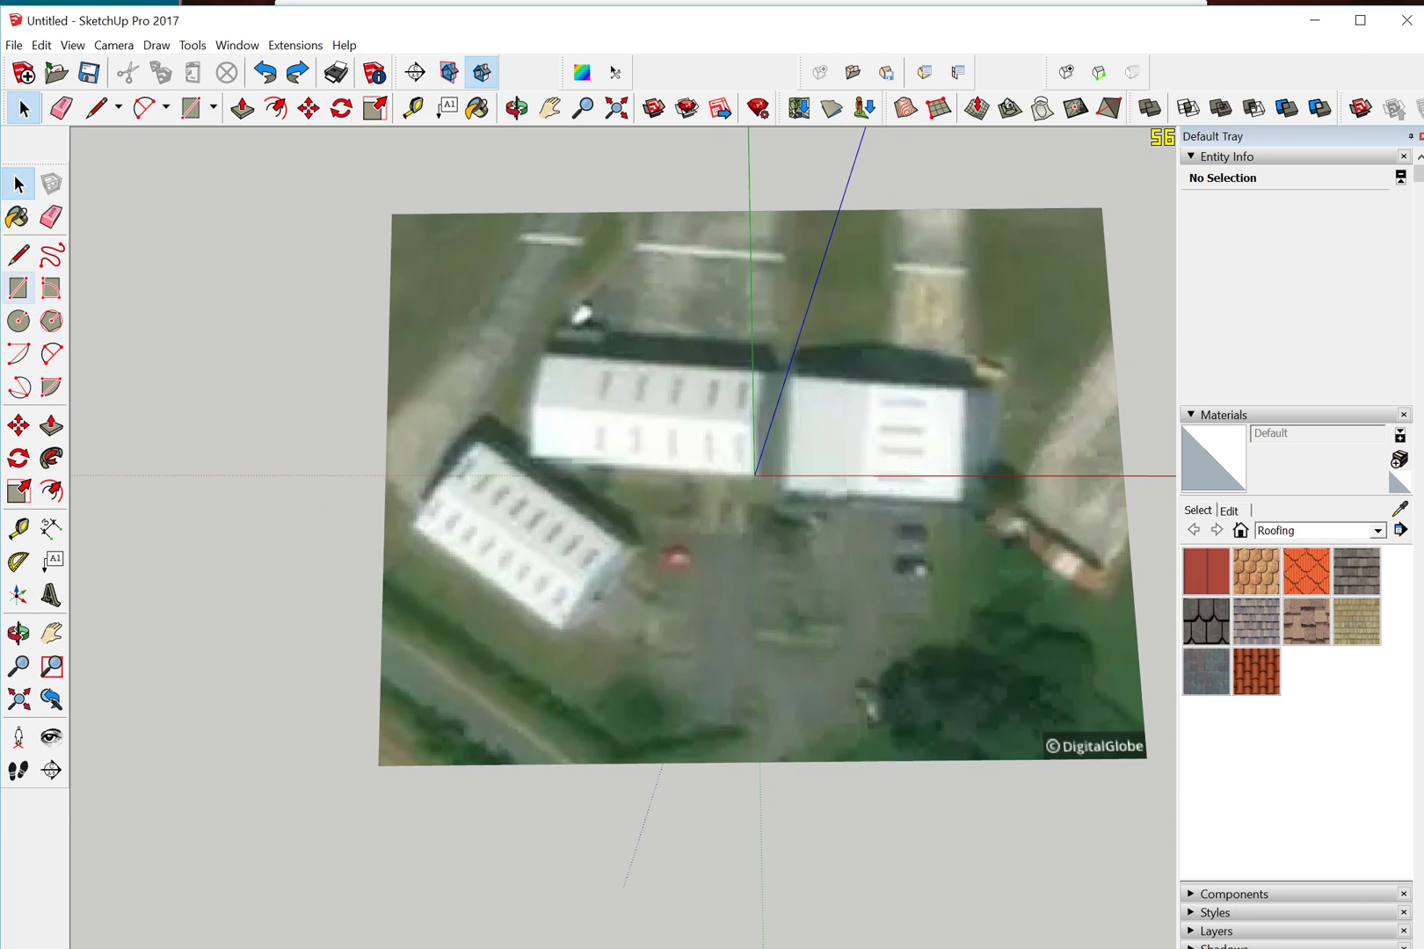
left_click(19, 287)
left_click(274, 194)
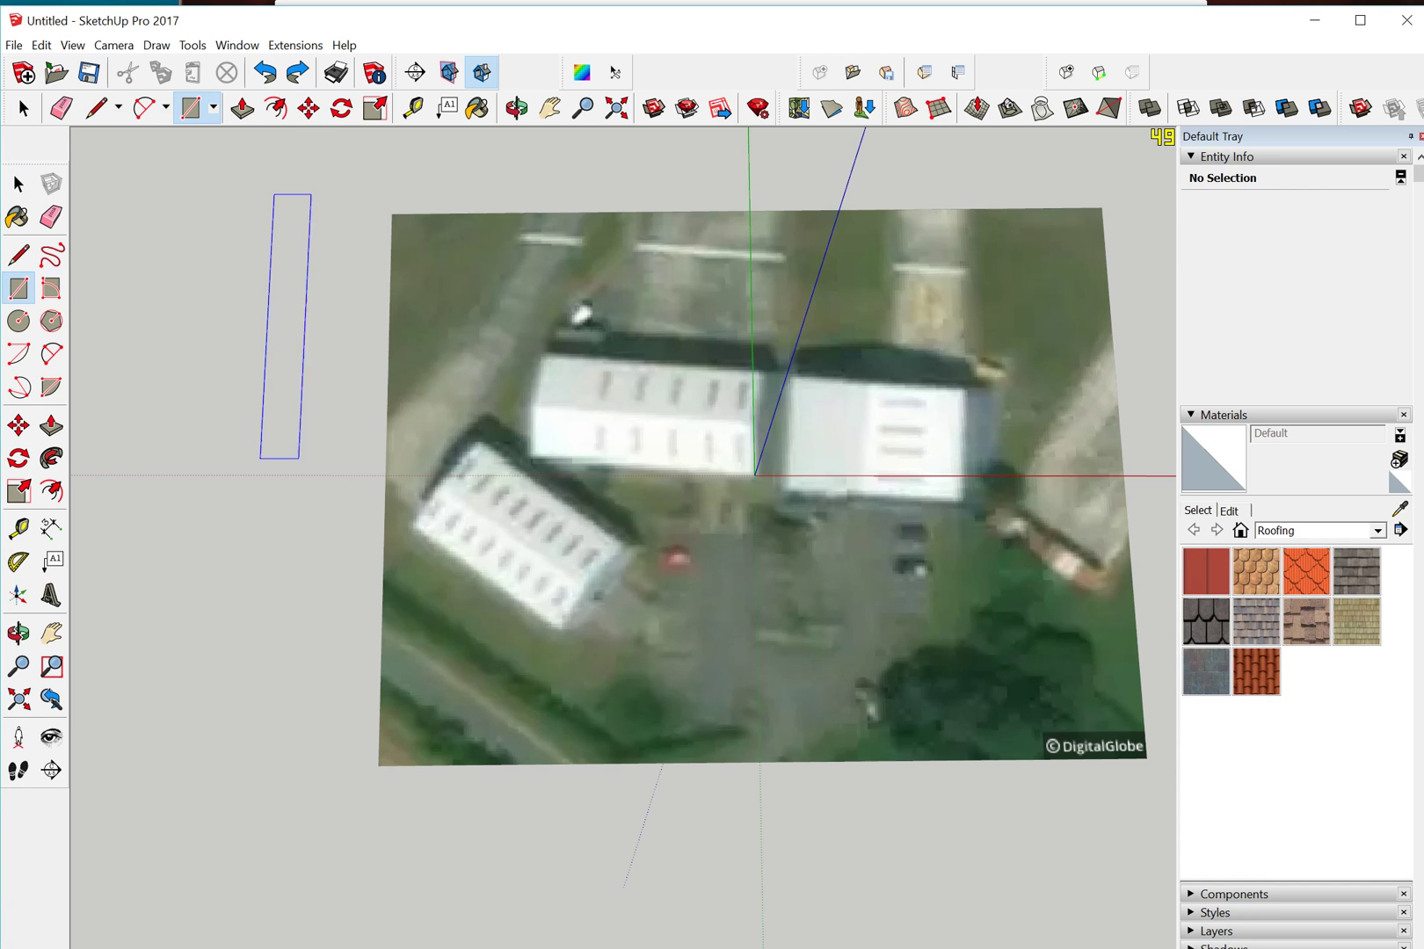
middle_click_drag(1169, 835, 962, 831, "shift")
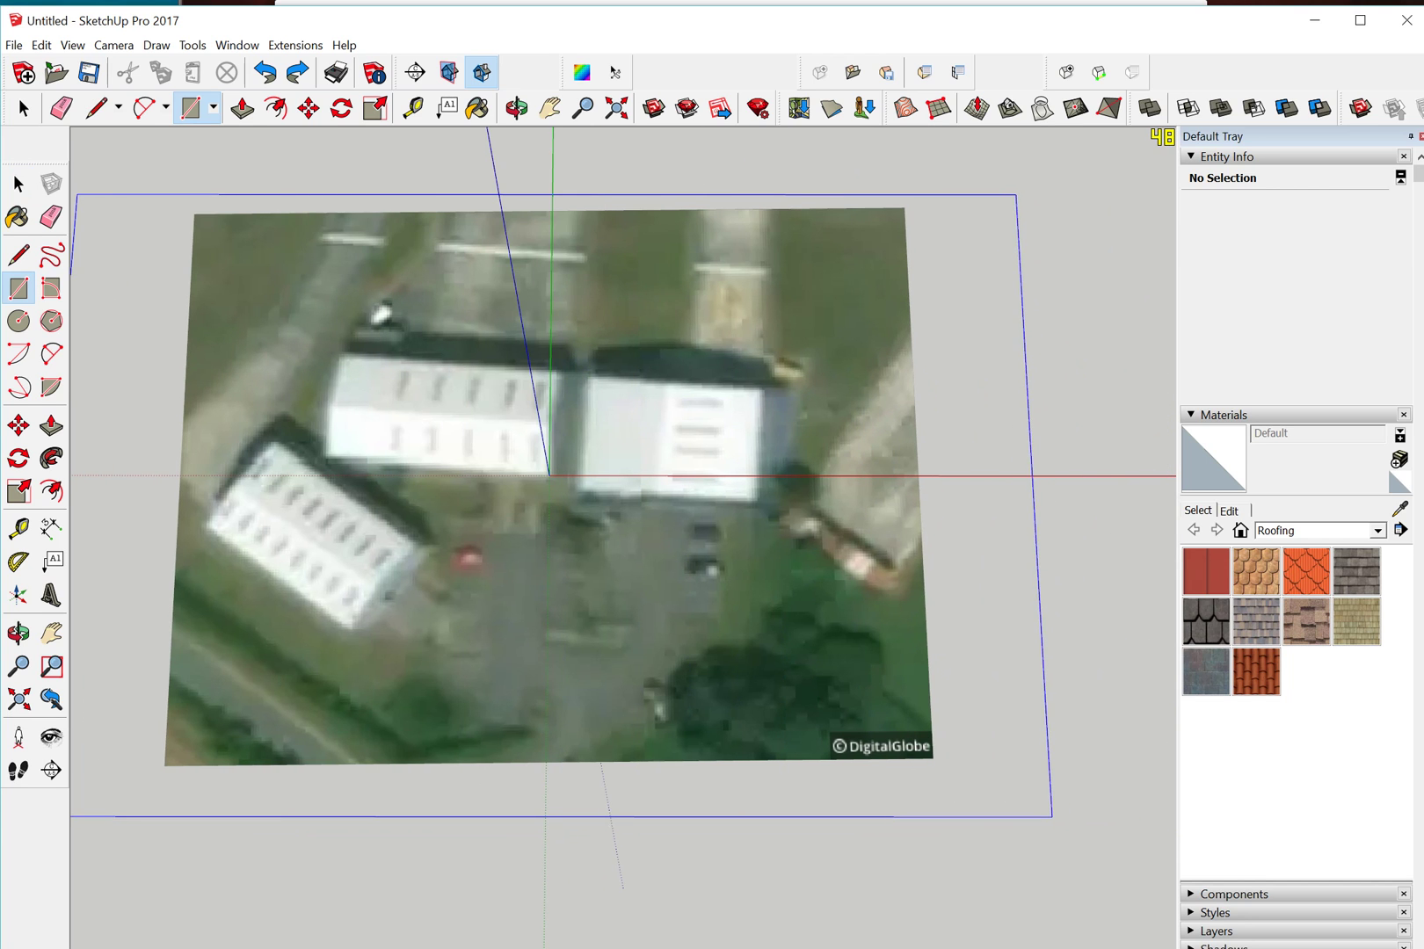
left_click(1004, 763)
middle_click_drag(1005, 763, 865, 674)
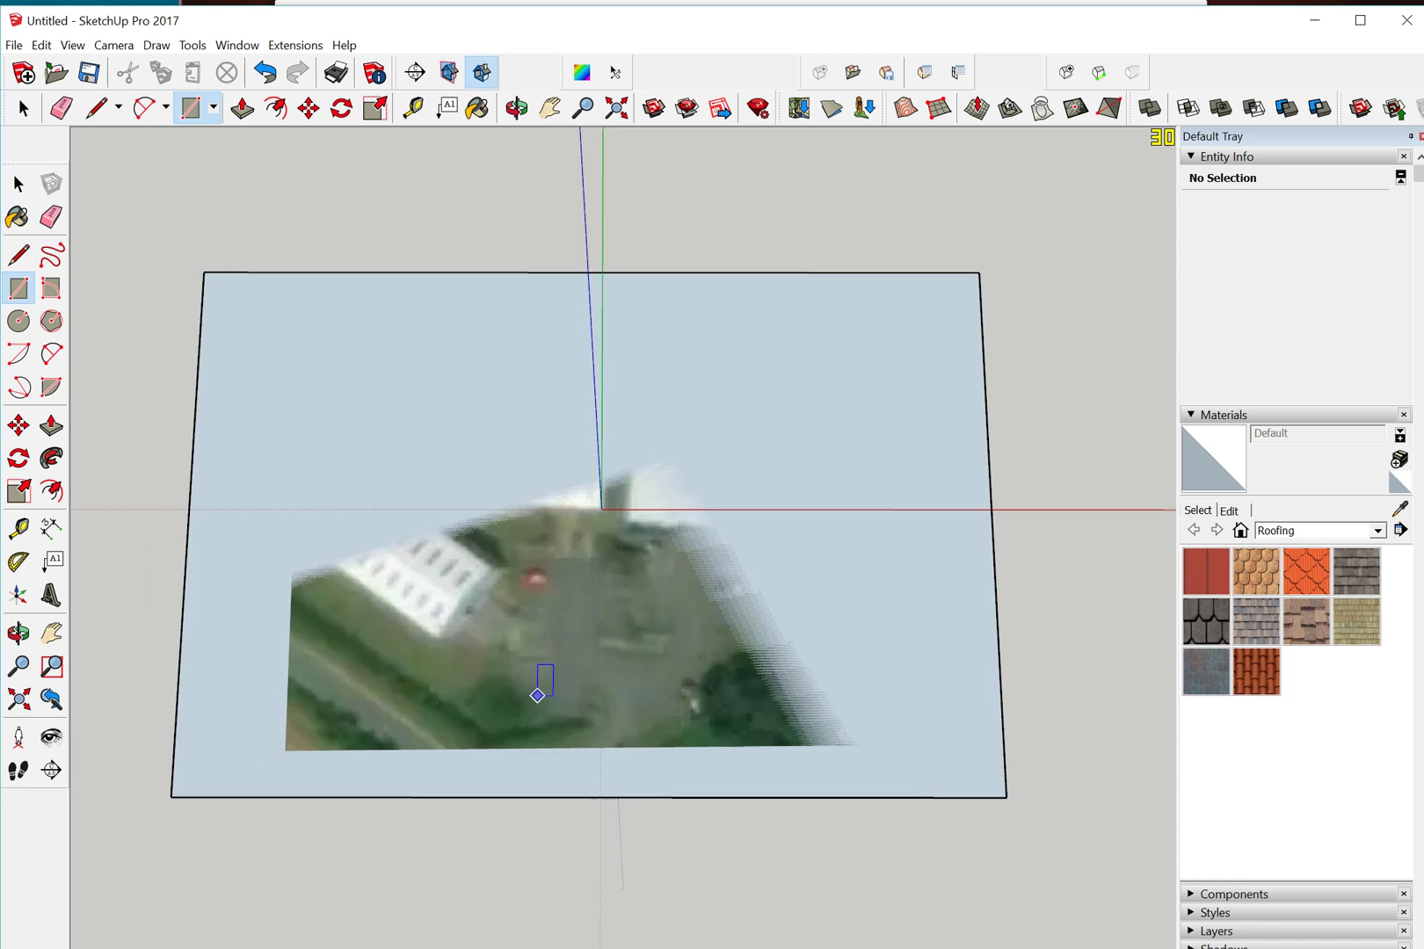
- Reverse the new rectangle's face so that its front side points upward
scroll(537, 695, "down", 1)
scroll(321, 665, "up", 1)
mouse_move(353, 489)
middle_mouse_down()
mouse_move(356, 552)
mouse_move(380, 492)
mouse_move(444, 461)
mouse_move(378, 475)
middle_mouse_up()
left_click(19, 184)
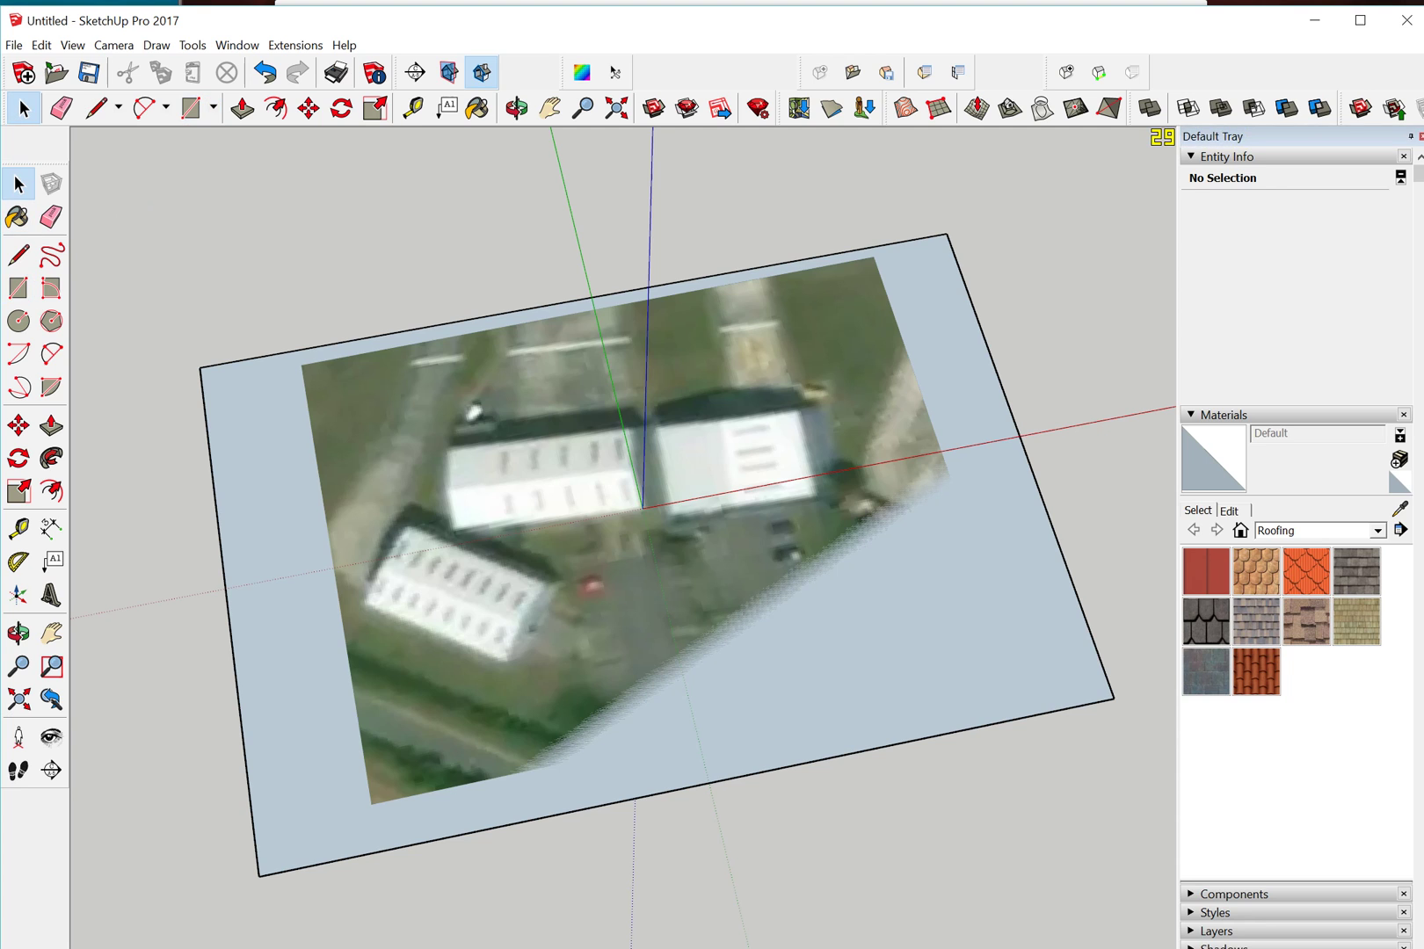
left_click(263, 492)
right_click(260, 490)
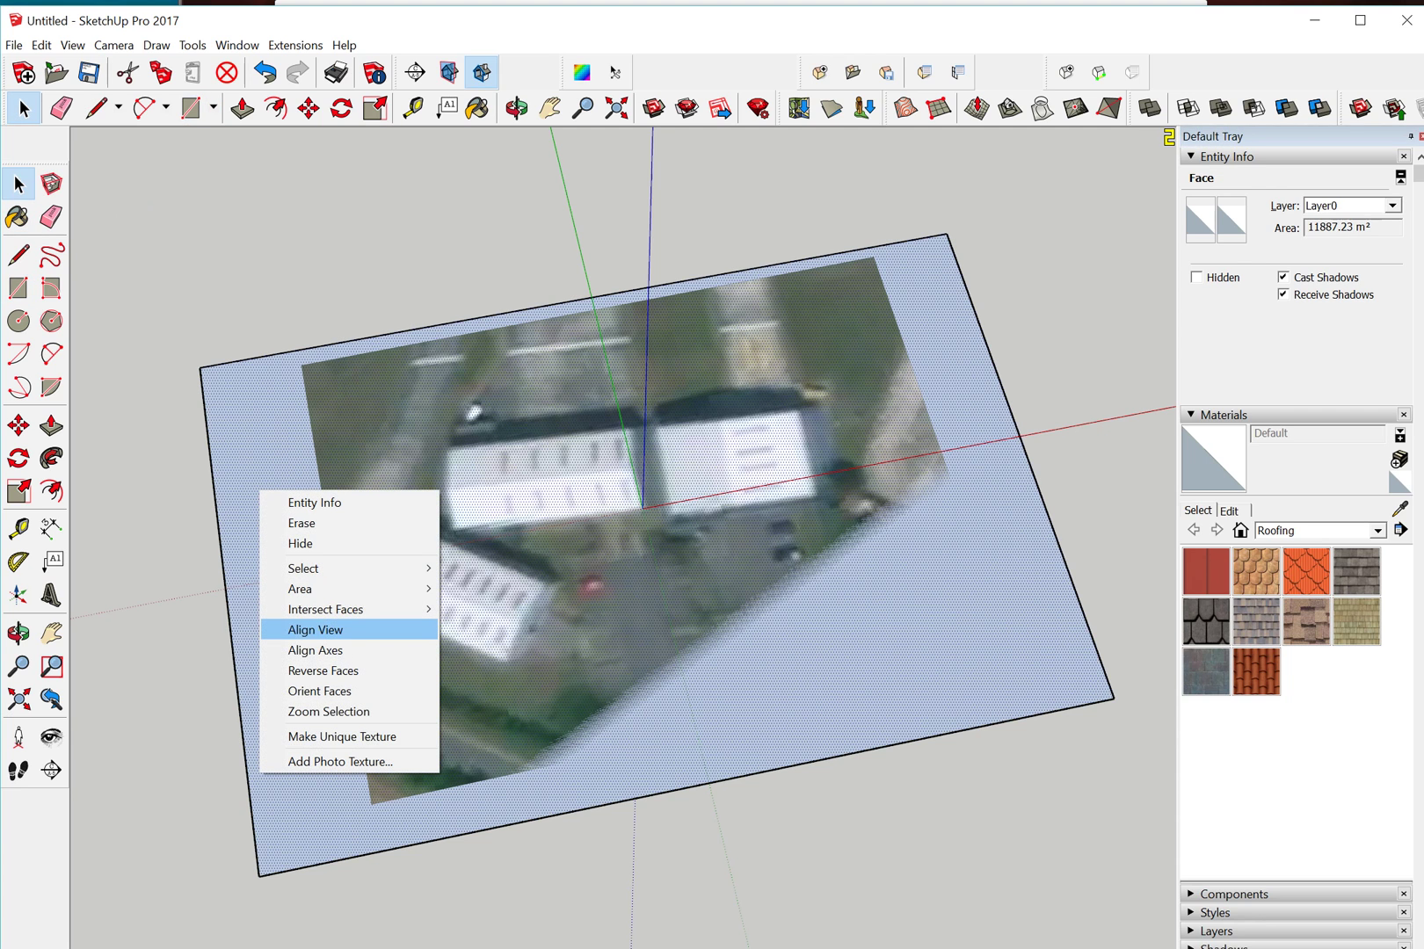
left_click(322, 671)
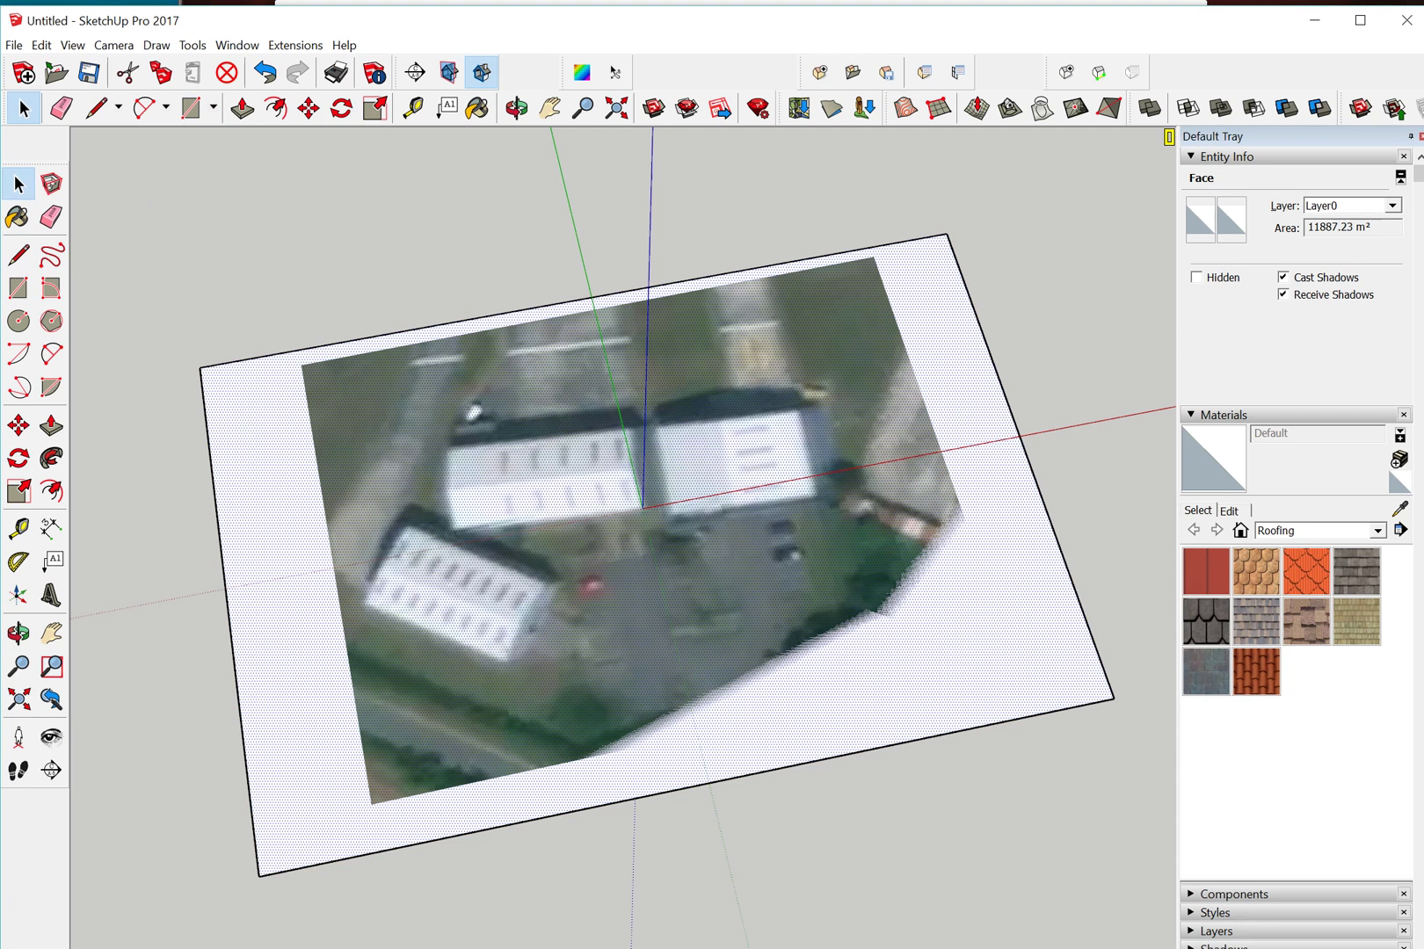
- Apply heli-building.jpg from the Pictures folder to the rectangle's face as its texture image
middle_click_drag(322, 671, 270, 697)
scroll(355, 642, "up", 2)
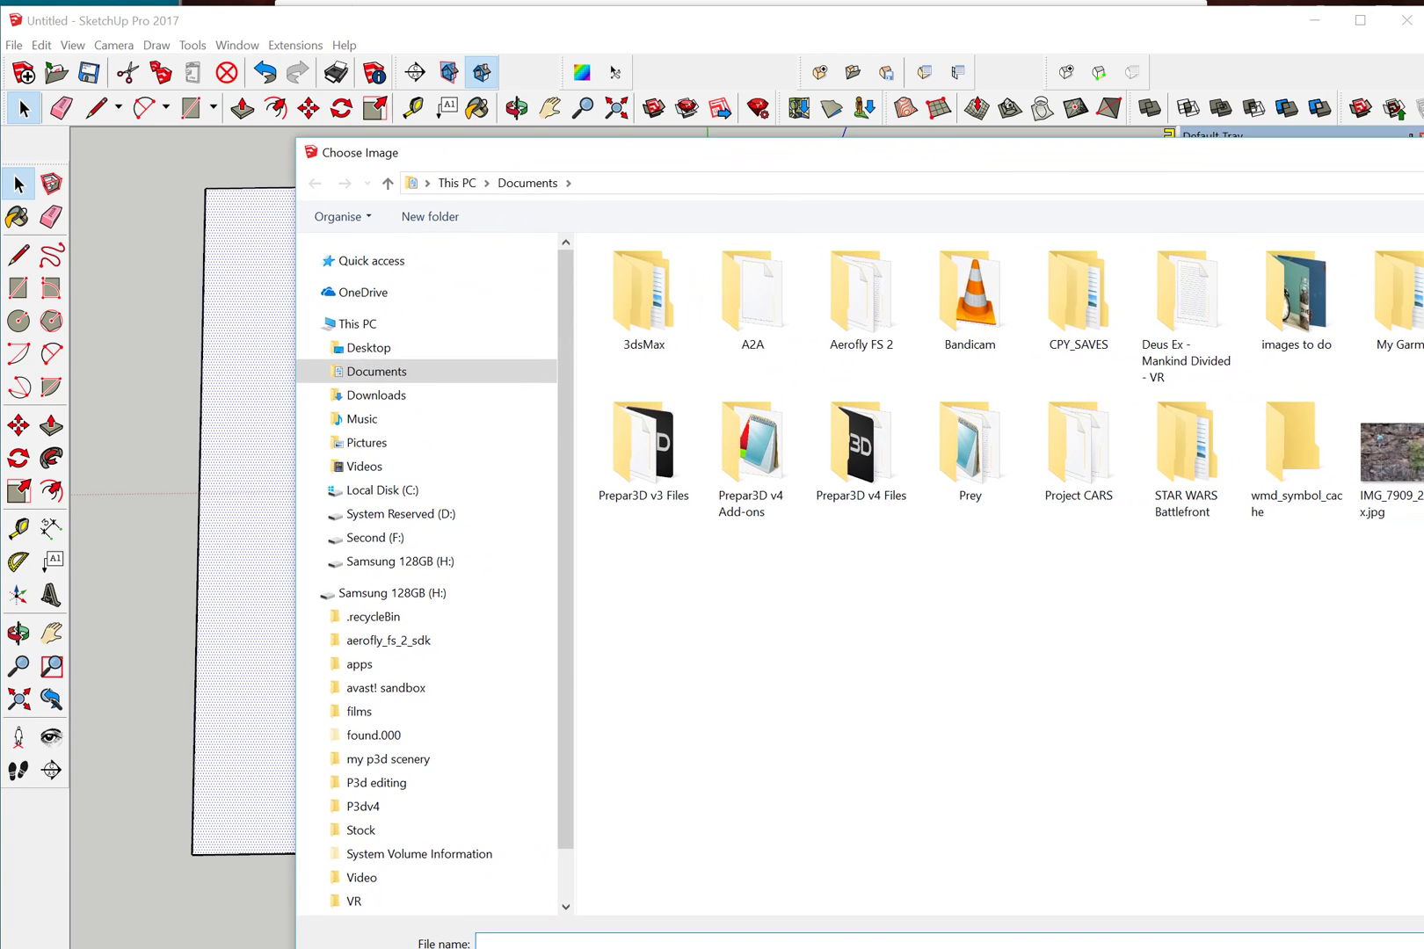
left_click(366, 442)
left_click_drag(986, 161, 706, 120)
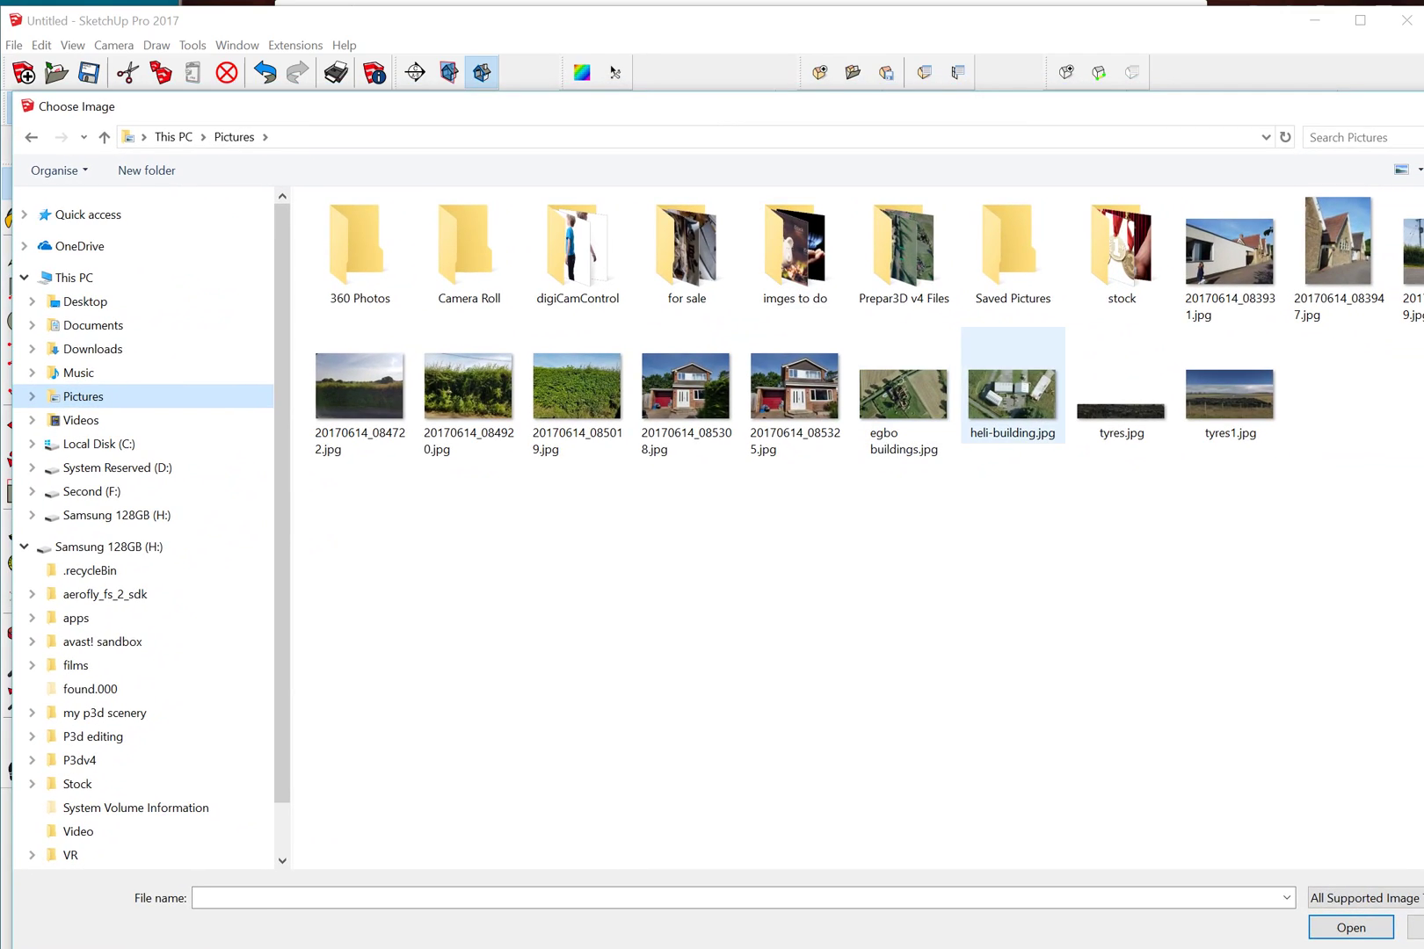
double_click(1011, 393)
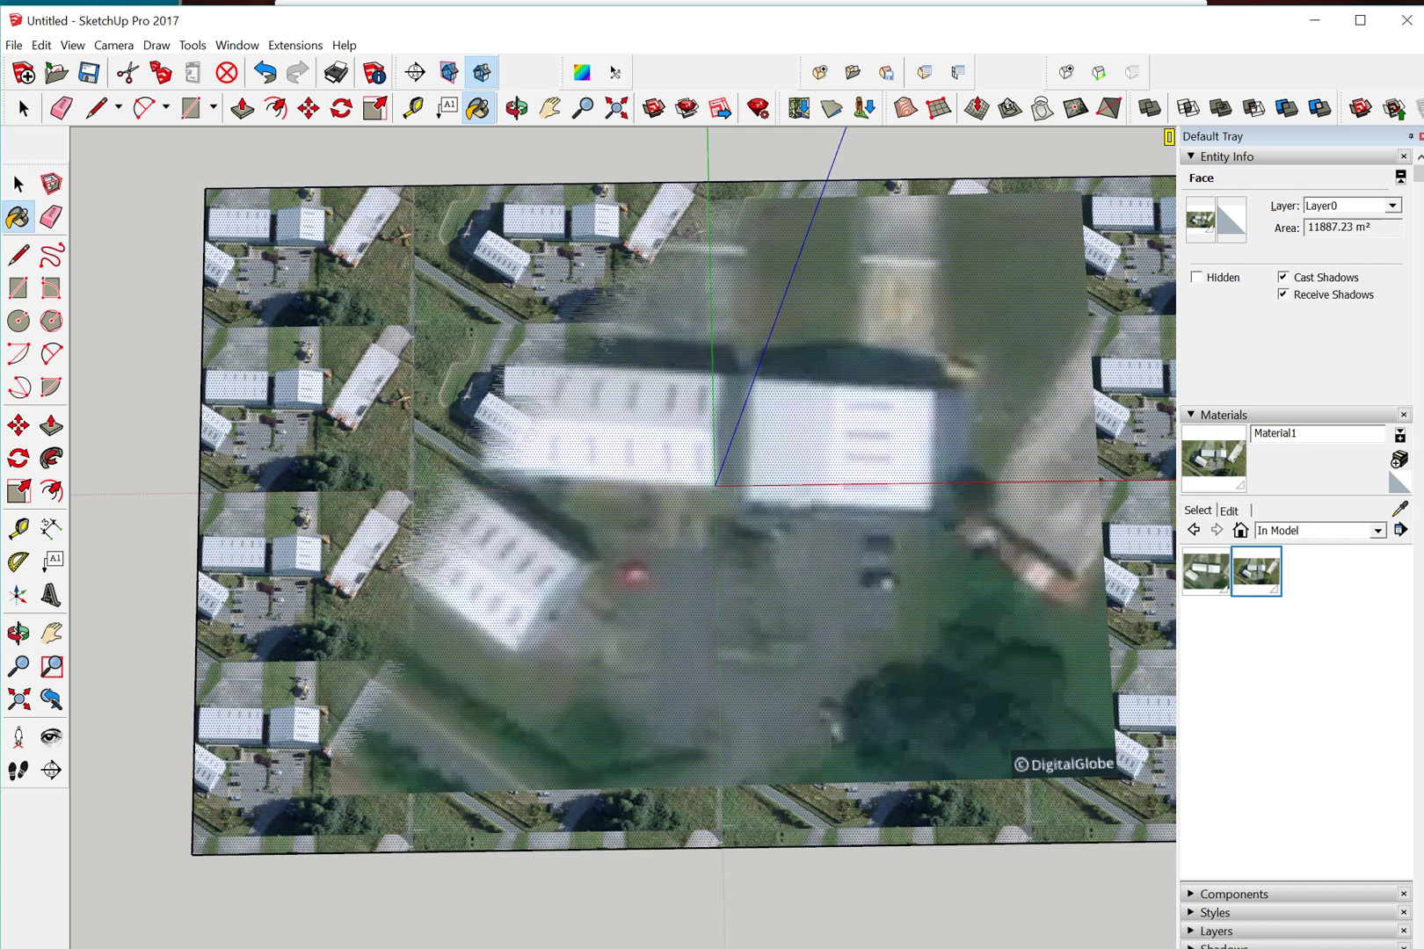
- Try to position the heli-building texture with its pins and enlarge it to roughly fill the rectangle
right_click(342, 445)
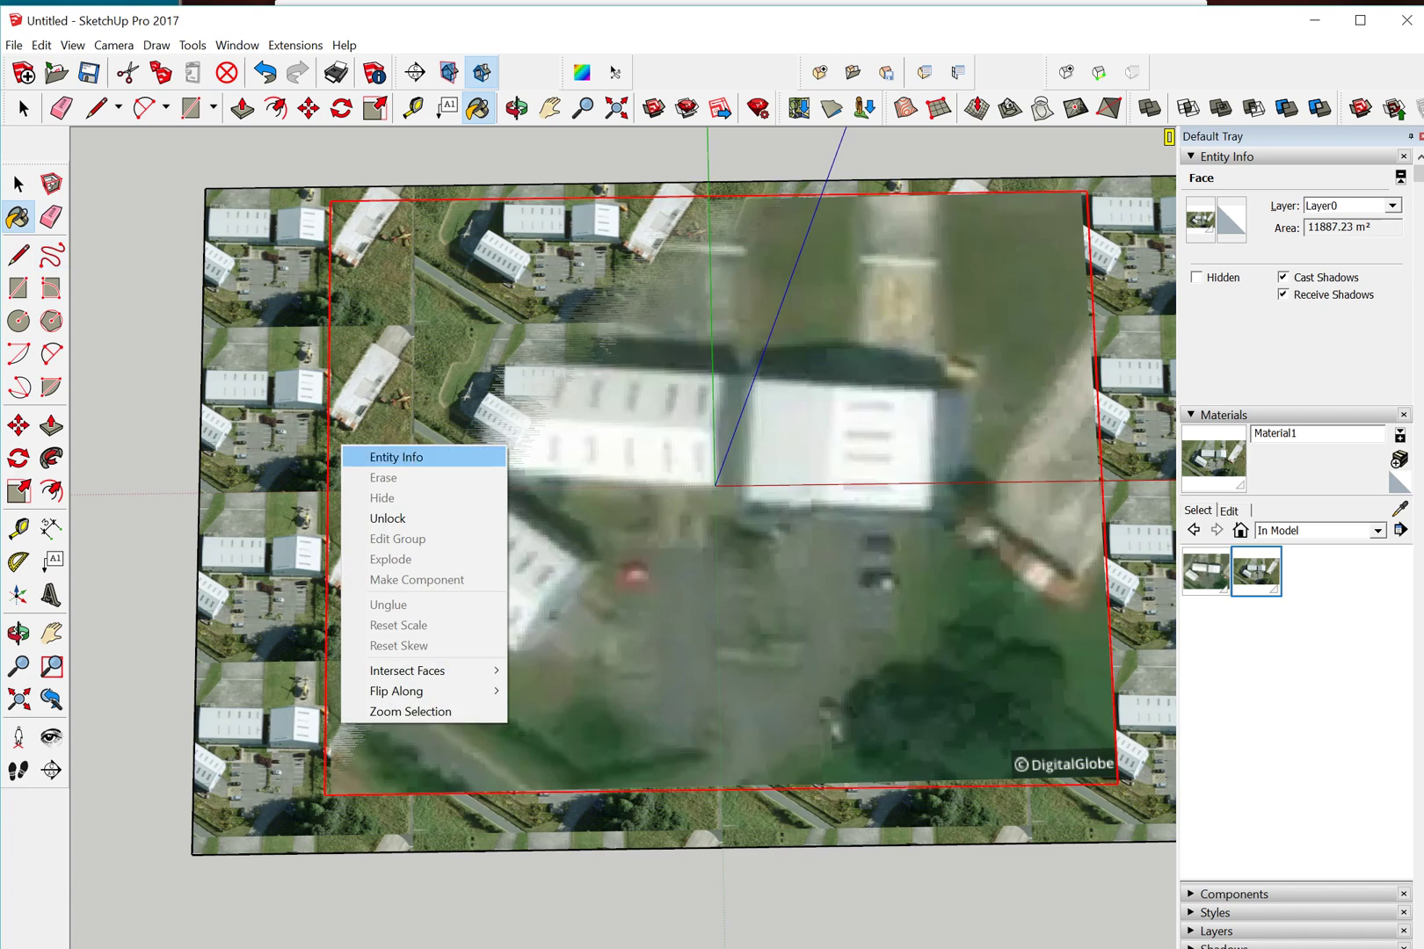
mouse_move(413, 671)
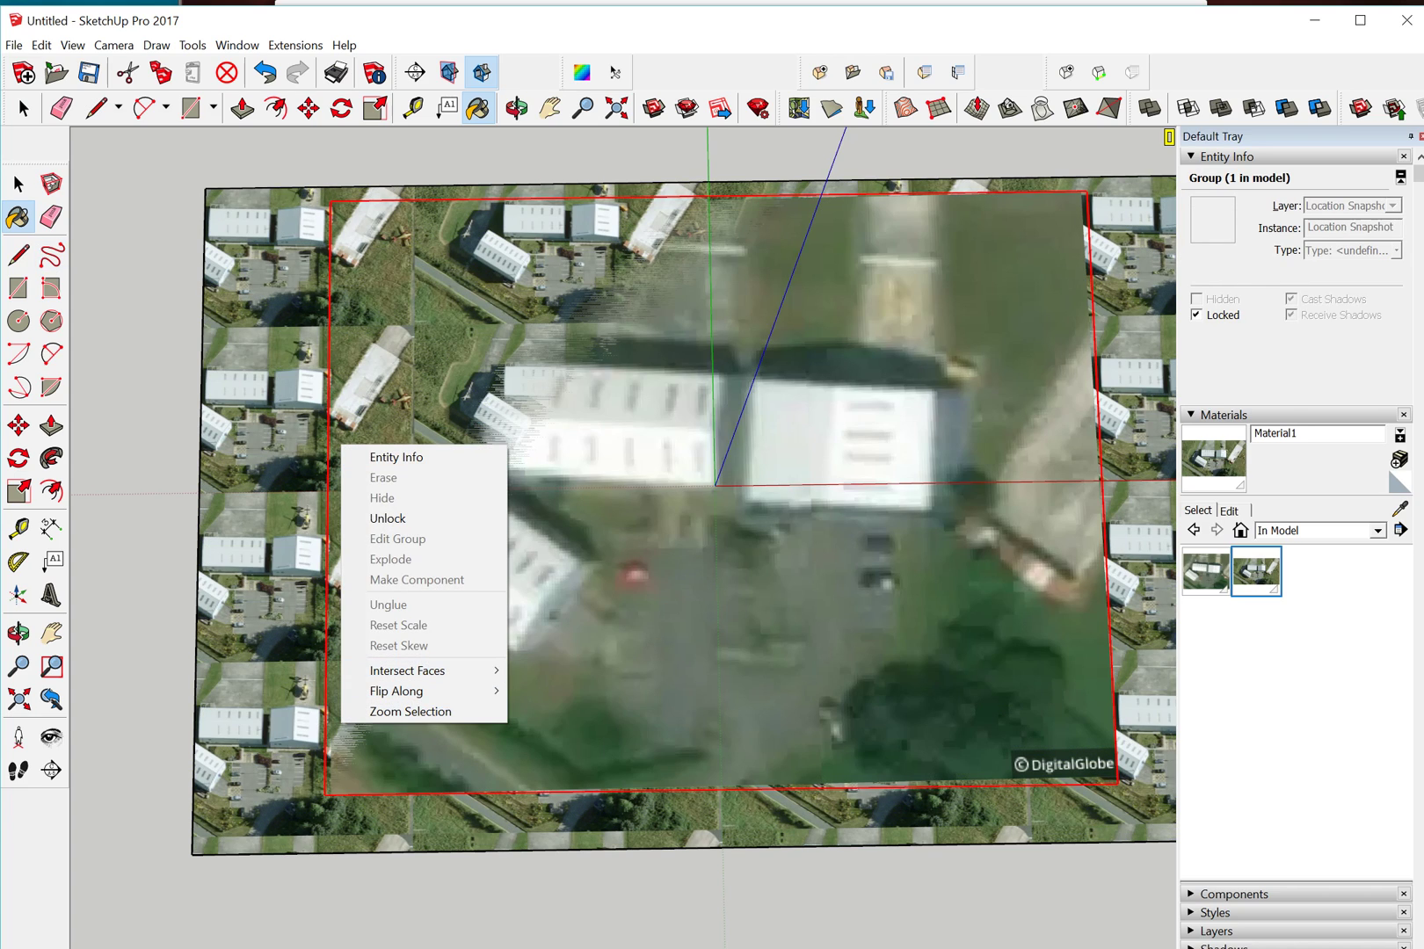
left_click(19, 182)
right_click(268, 386)
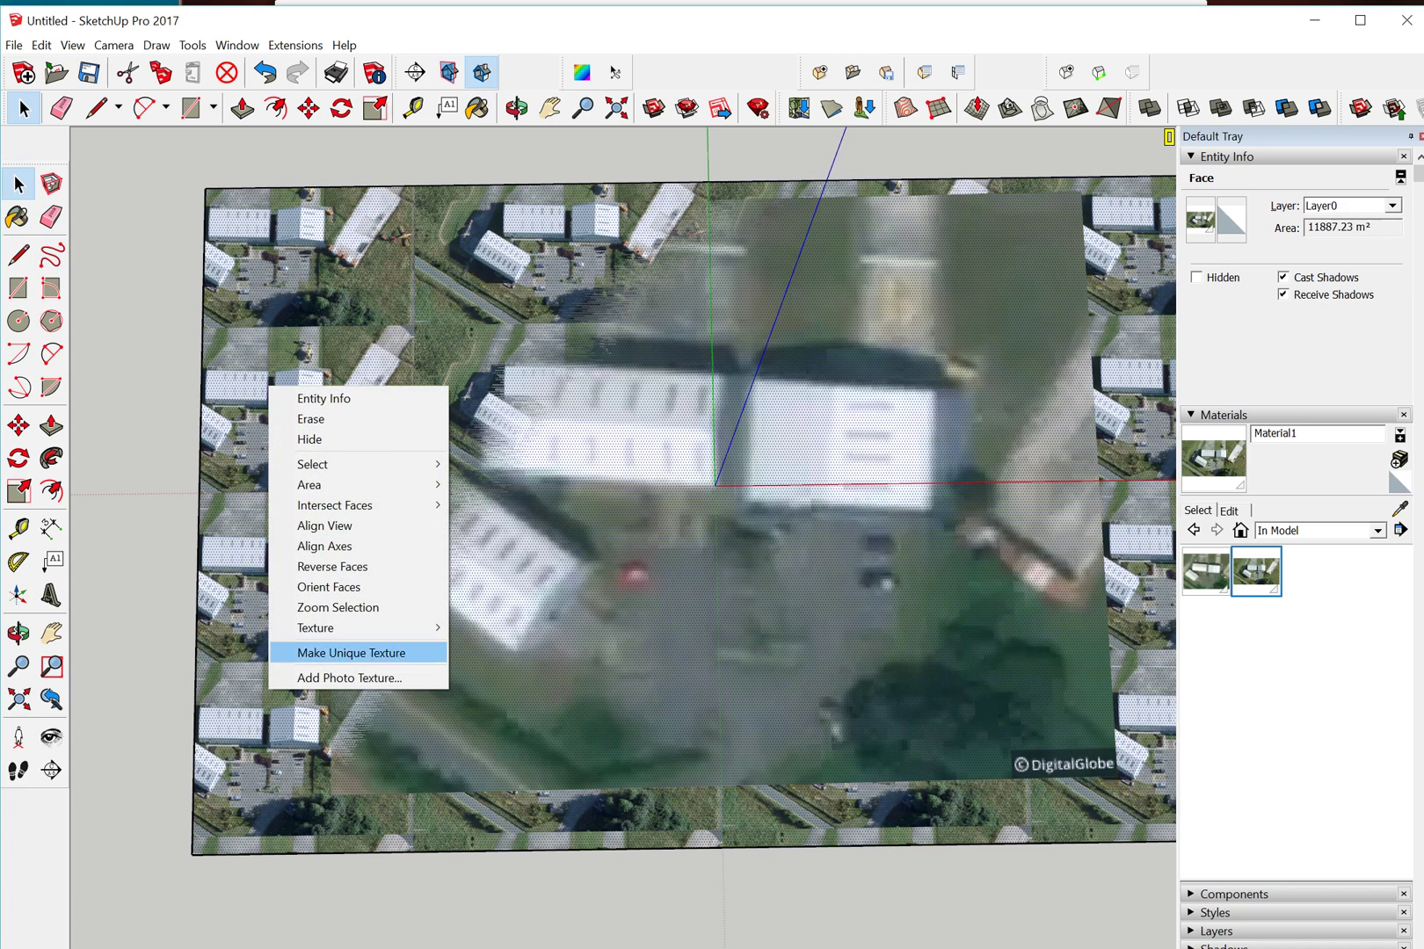
mouse_move(350, 628)
left_click(492, 627)
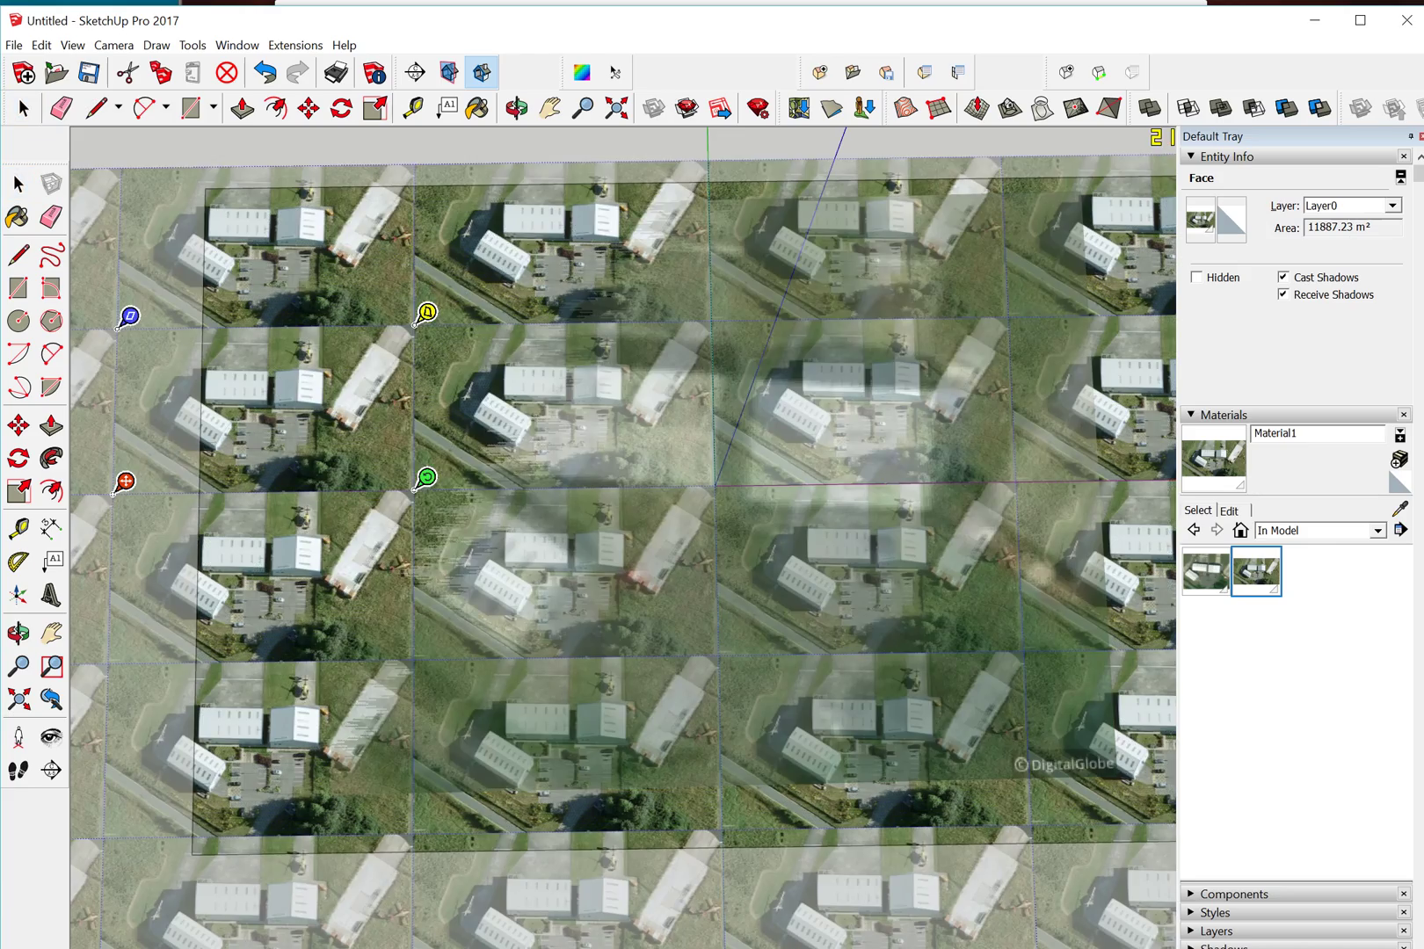
scroll(413, 664, "down", 1)
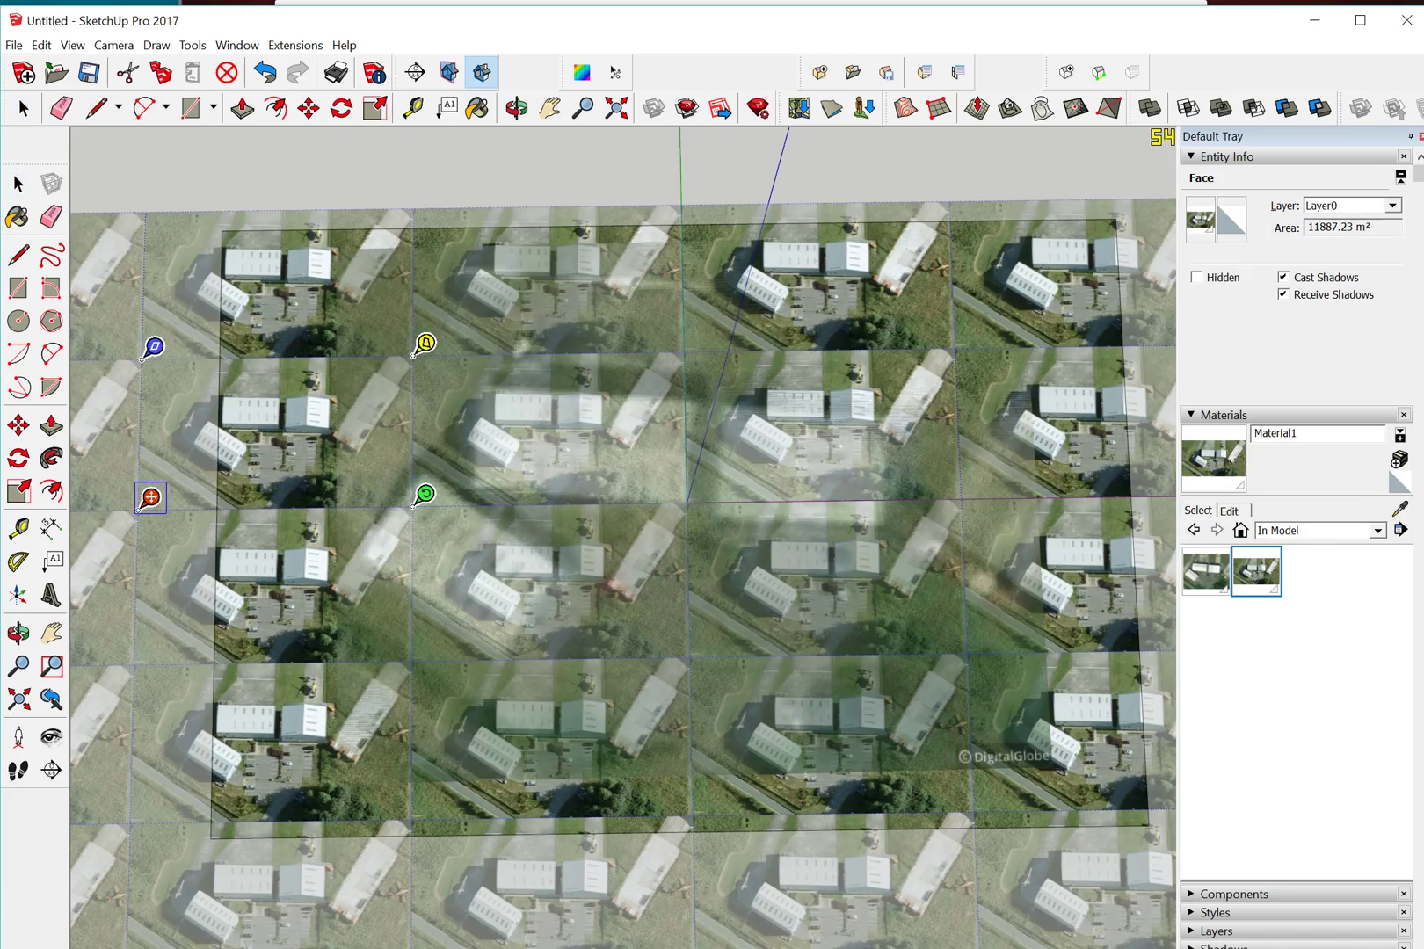
left_click_drag(150, 498, 268, 724)
scroll(195, 715, "down", 1)
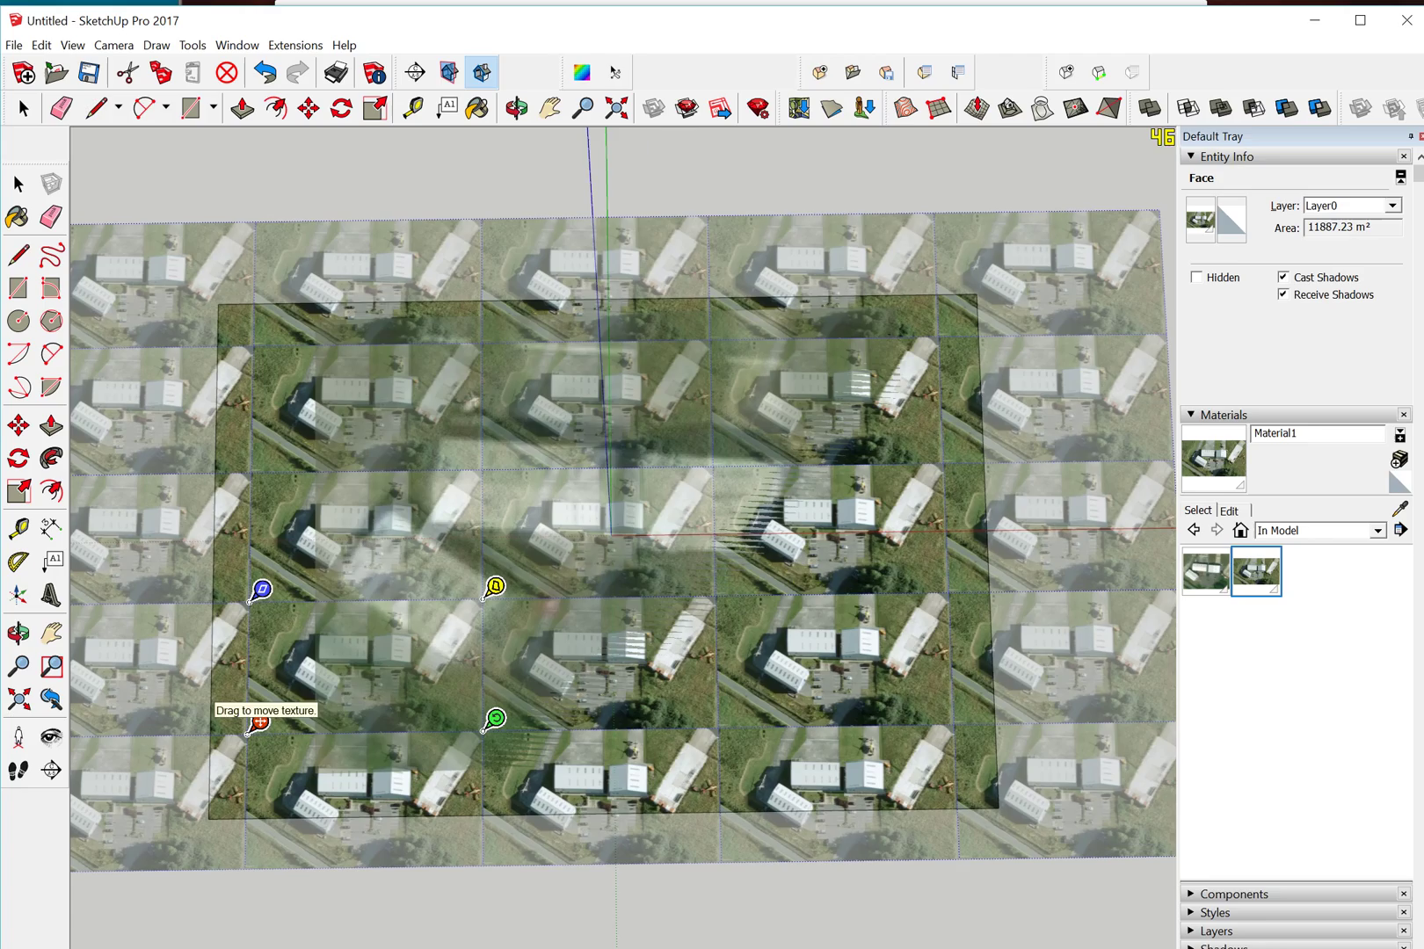
left_click_drag(493, 721, 934, 688)
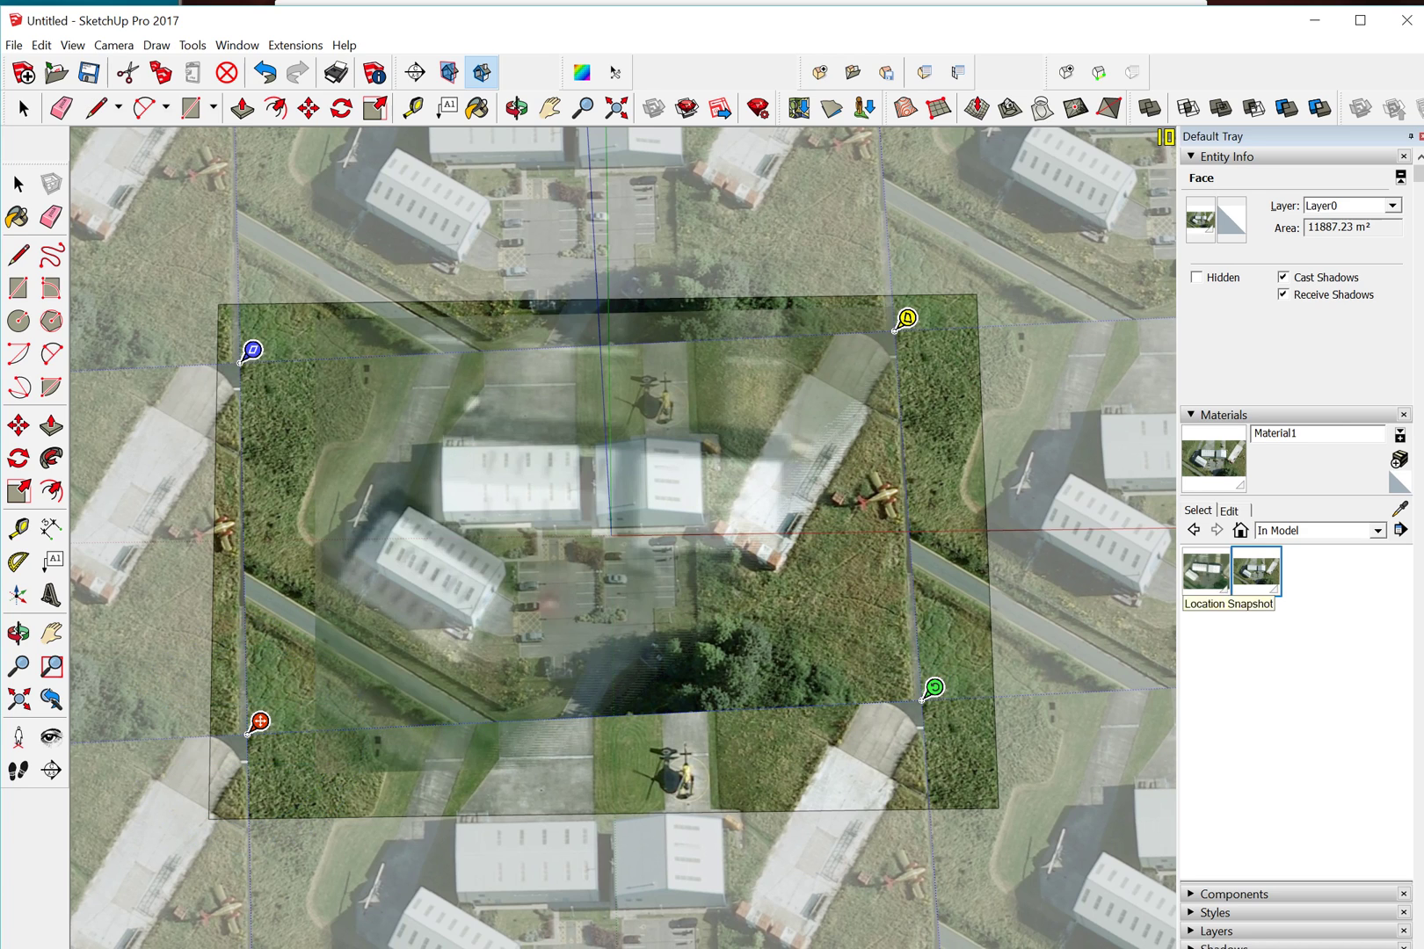
- Lower the heli-building material's opacity to 69 so the geo-location image shows through
left_click(1229, 511)
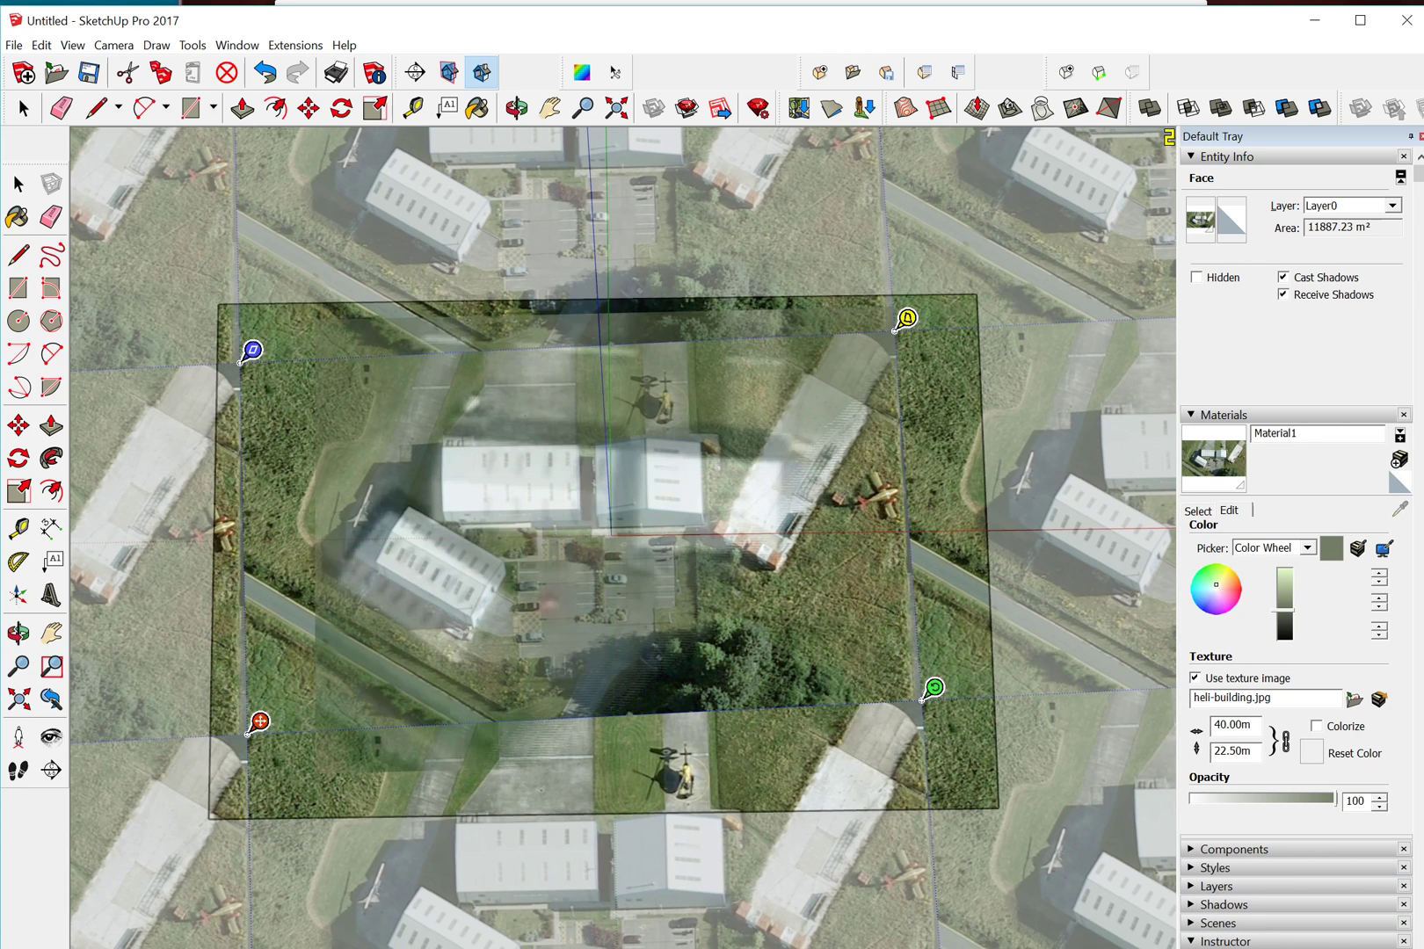
key("Return")
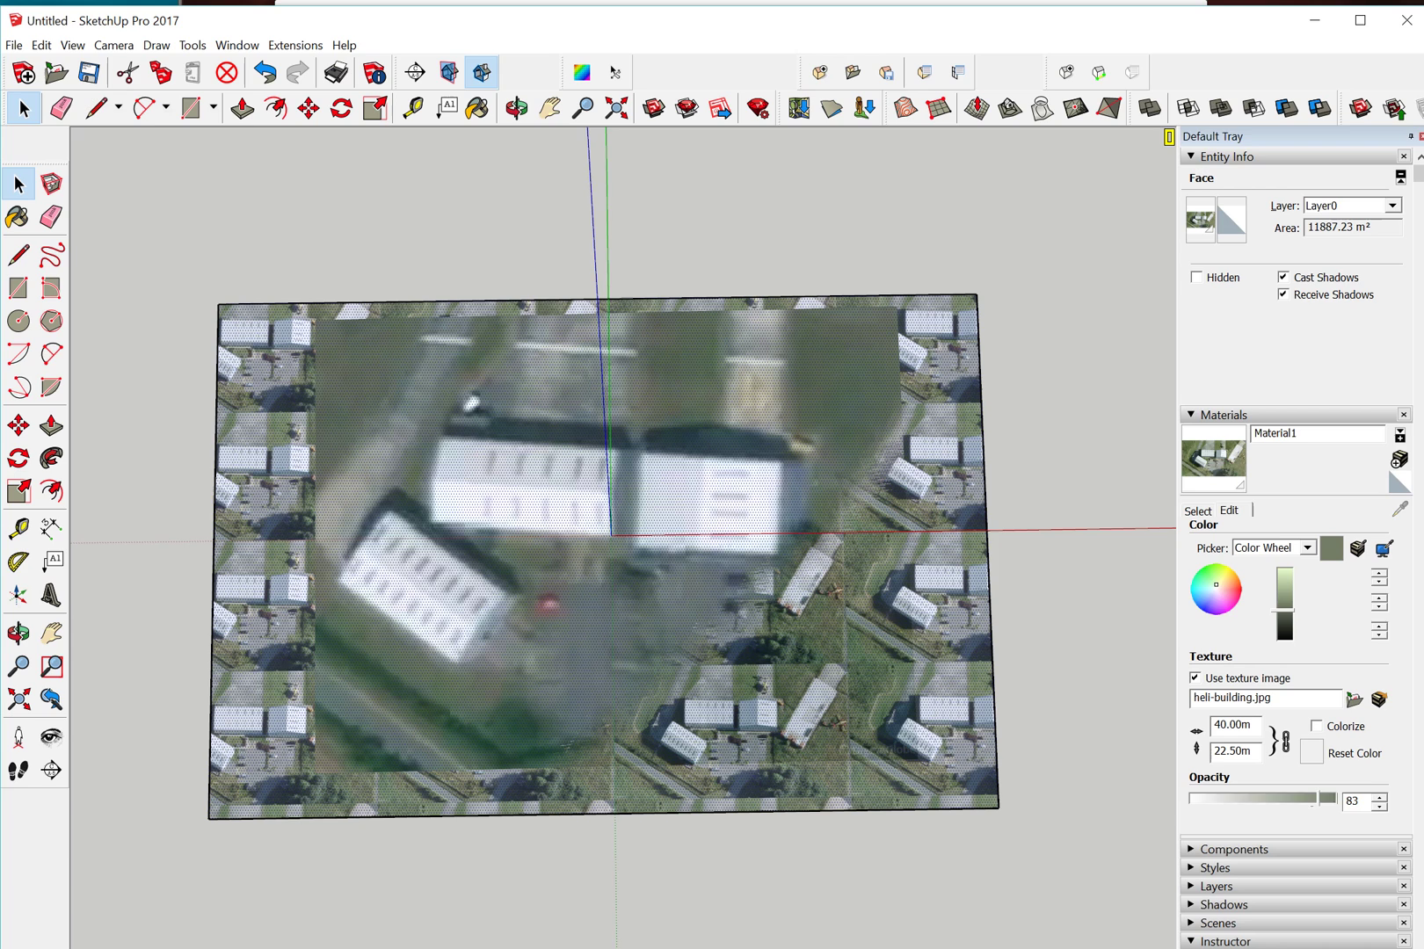
left_click_drag(1312, 799, 1320, 799)
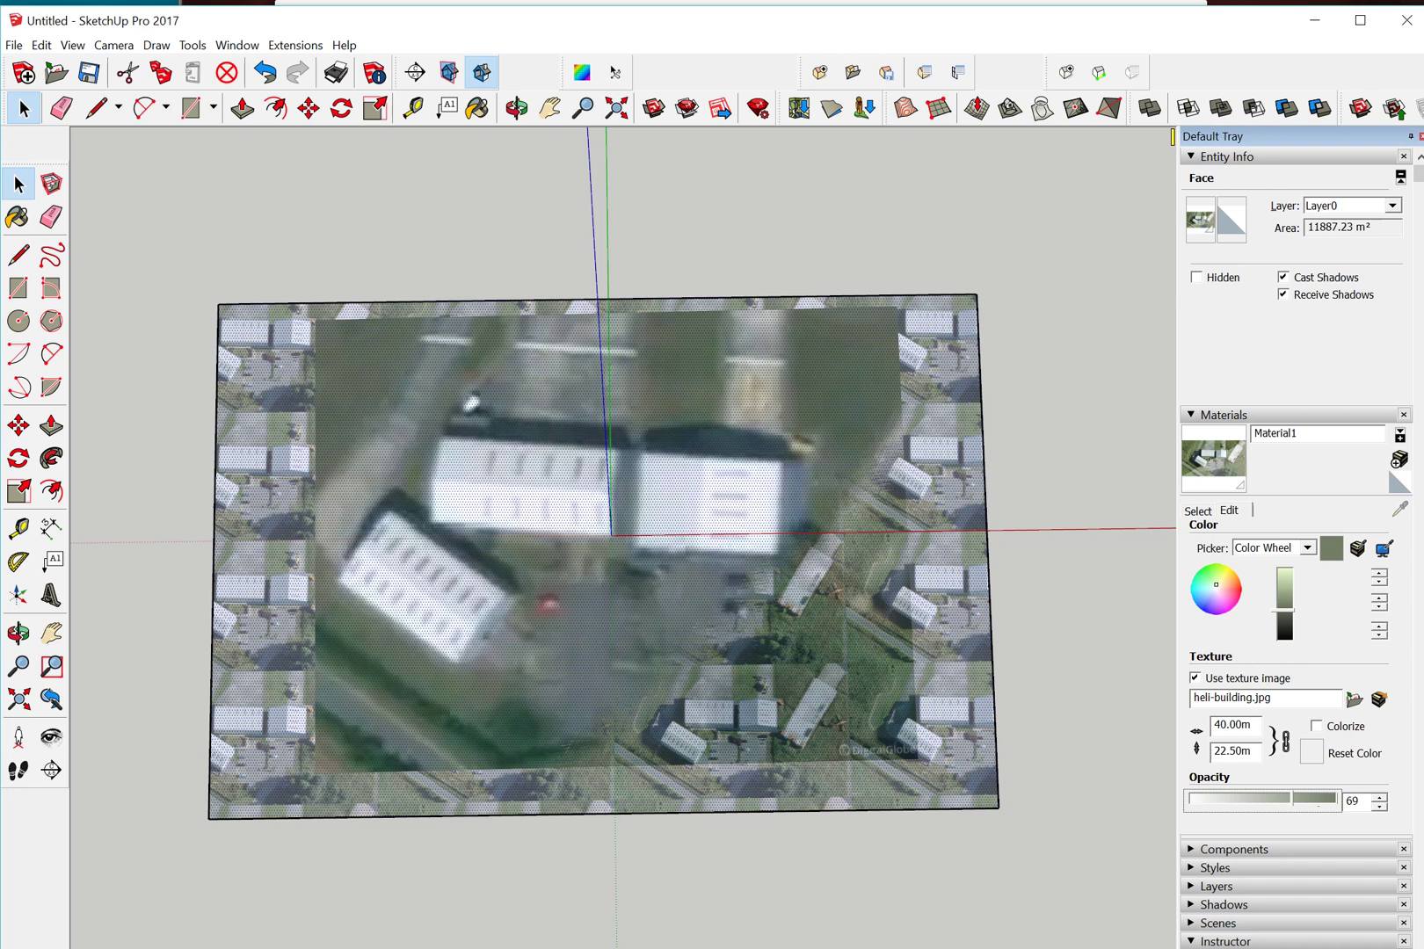
- Open the face's texture for positioning, shift it across the rectangle and enlarge it with the scale/rotate pin
right_click(967, 662)
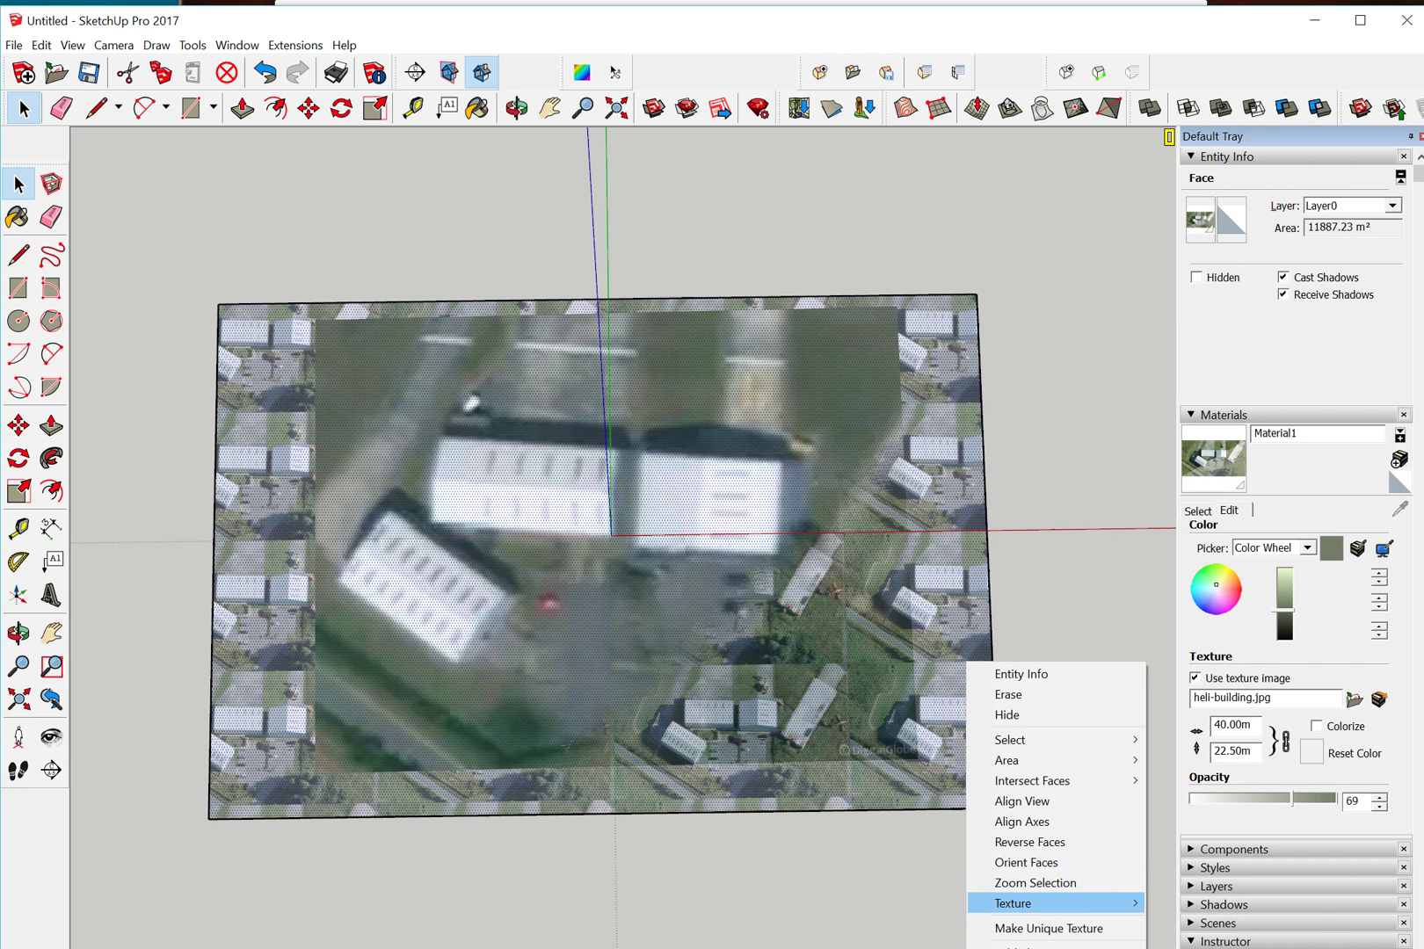
mouse_move(1020, 903)
left_click(1196, 903)
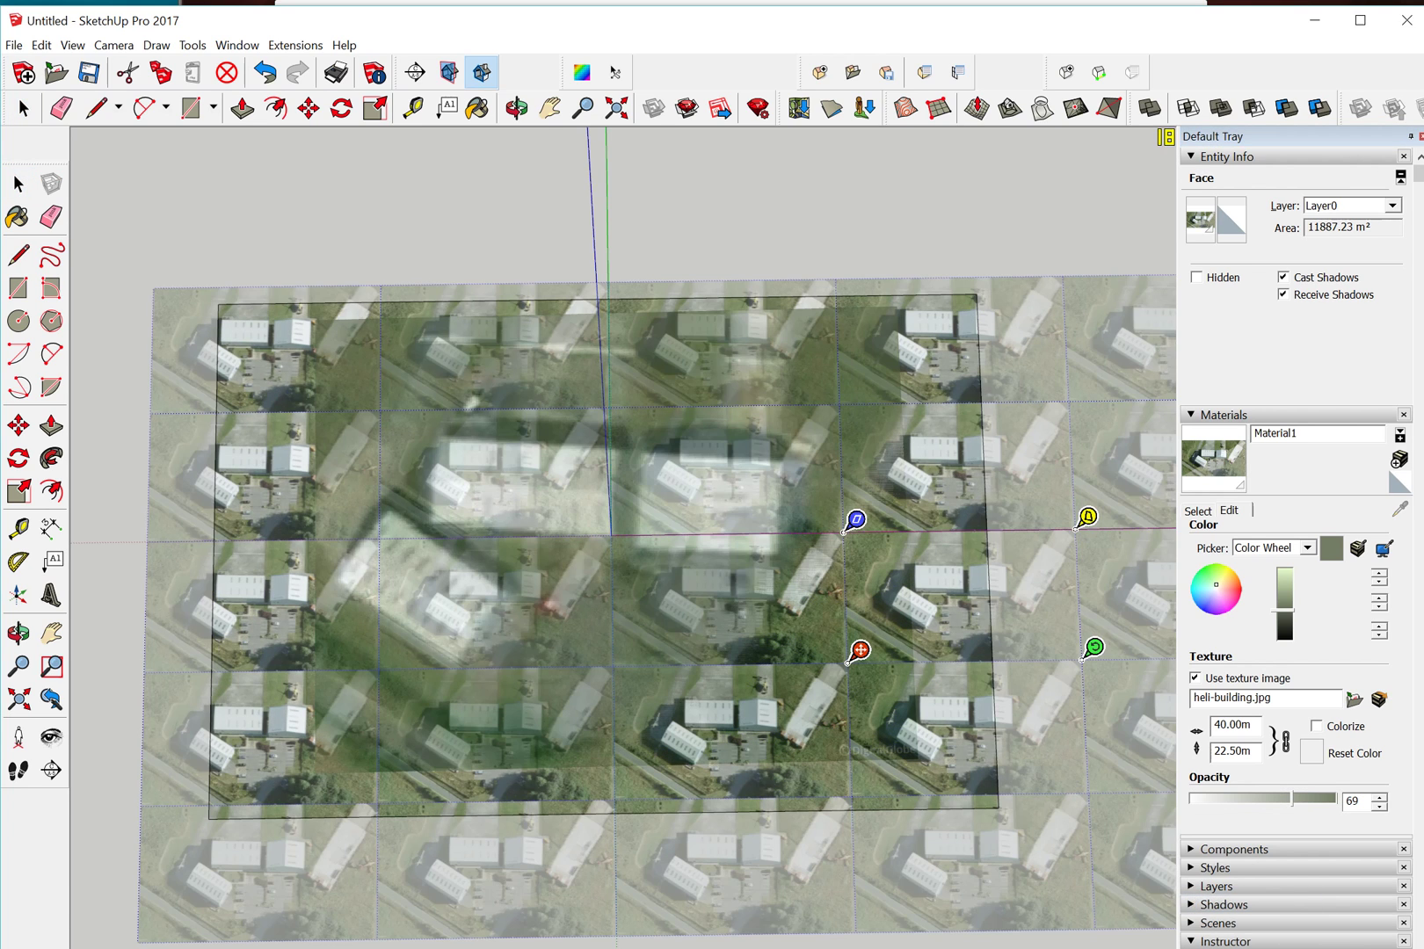
left_click_drag(858, 651, 464, 662)
left_click_drag(698, 659, 1033, 698)
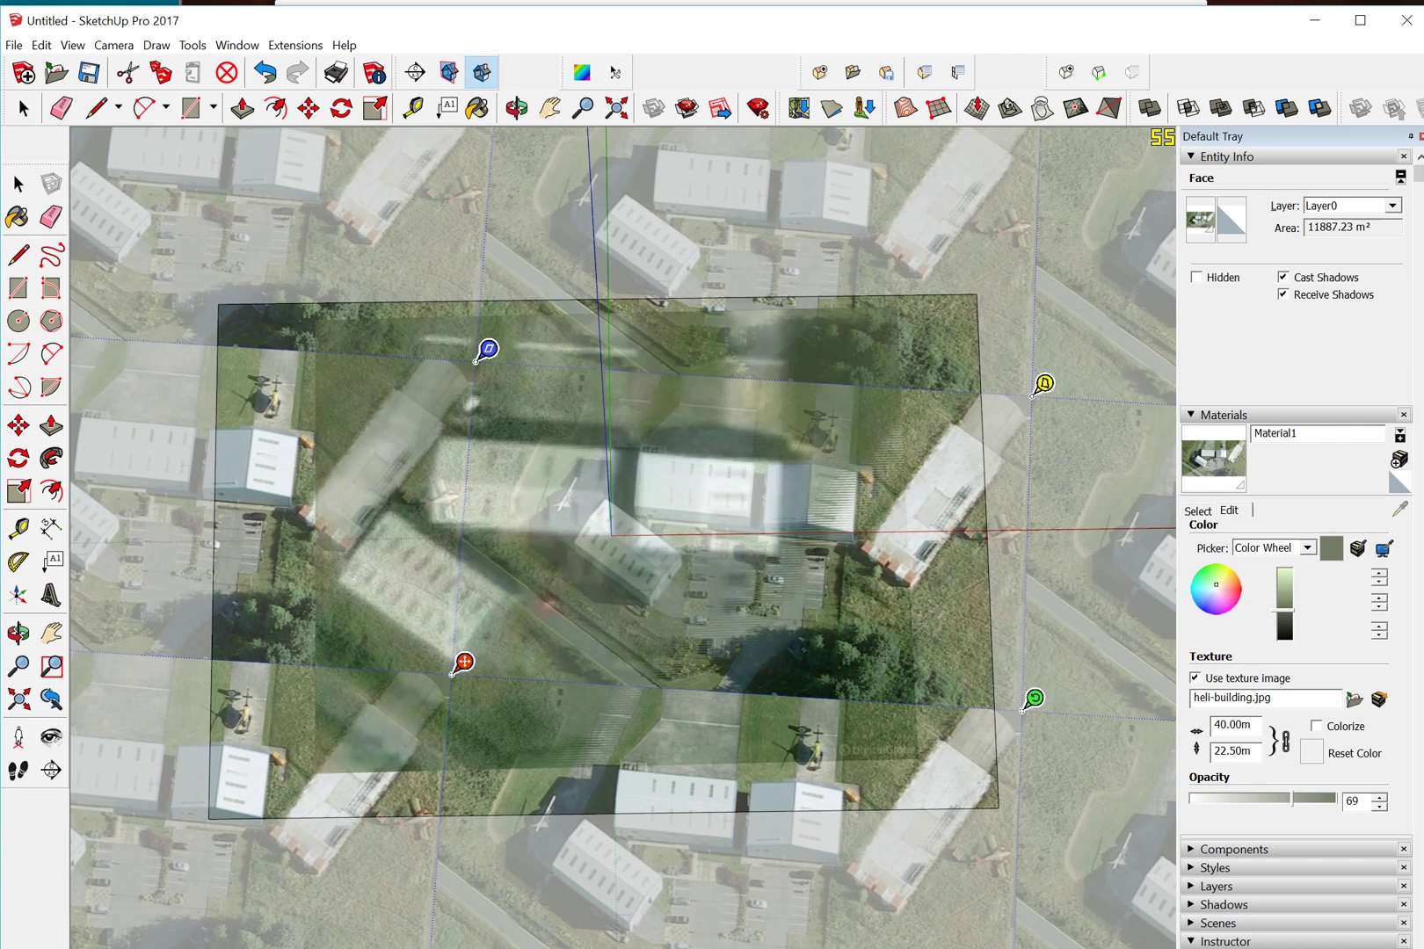
- Re-anchor the move pin on the angled hangar's outer corner and move the texture onto that hangar in the geo-location image
left_click(464, 662)
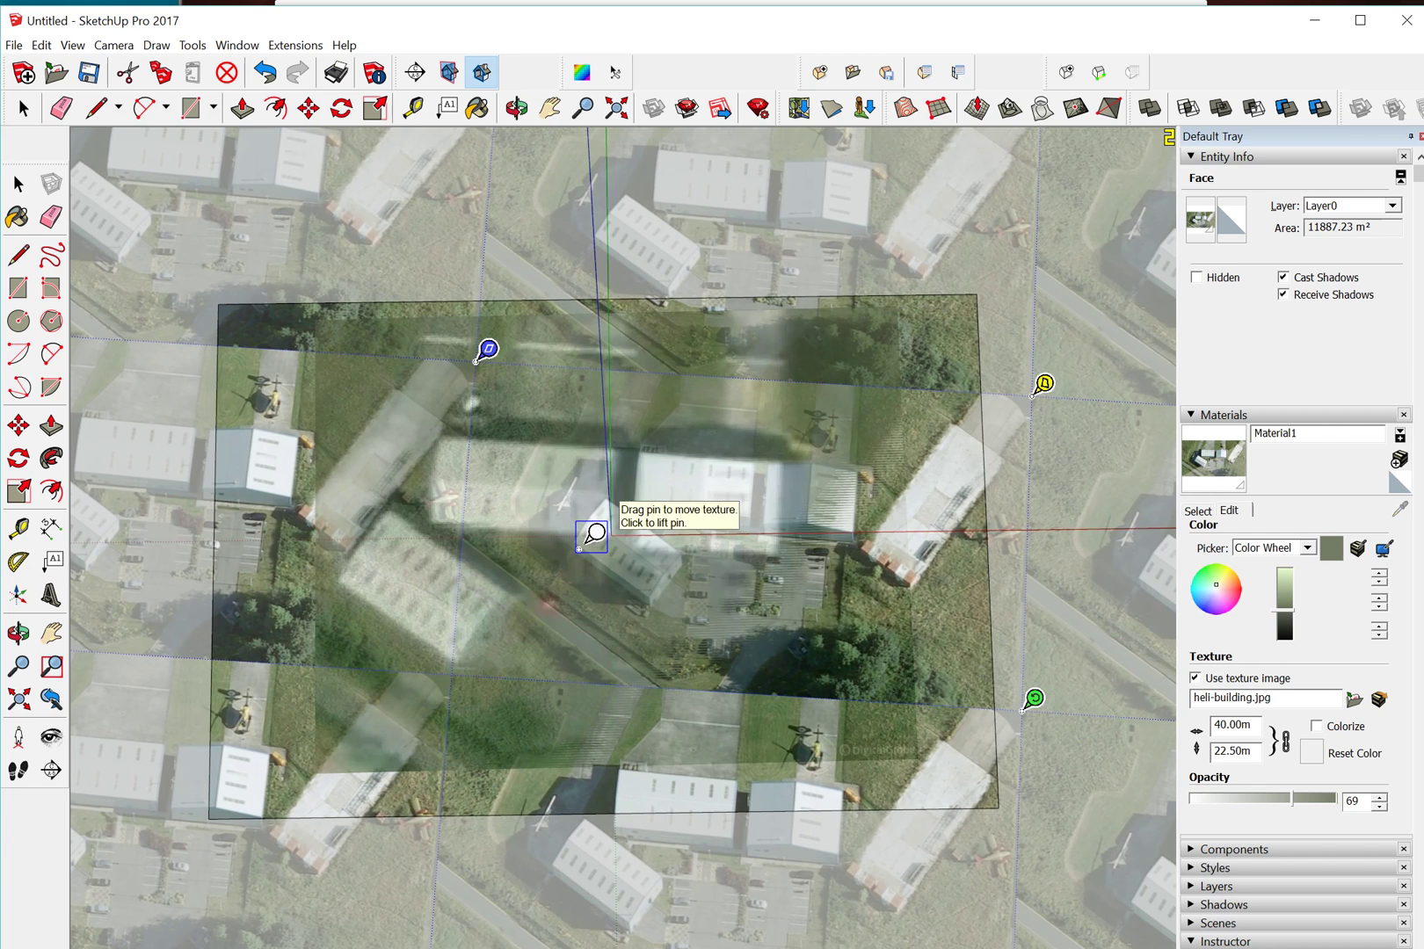
left_click(592, 536)
left_click_drag(591, 536, 373, 564)
scroll(365, 565, "up", 6)
scroll(374, 564, "down", 8)
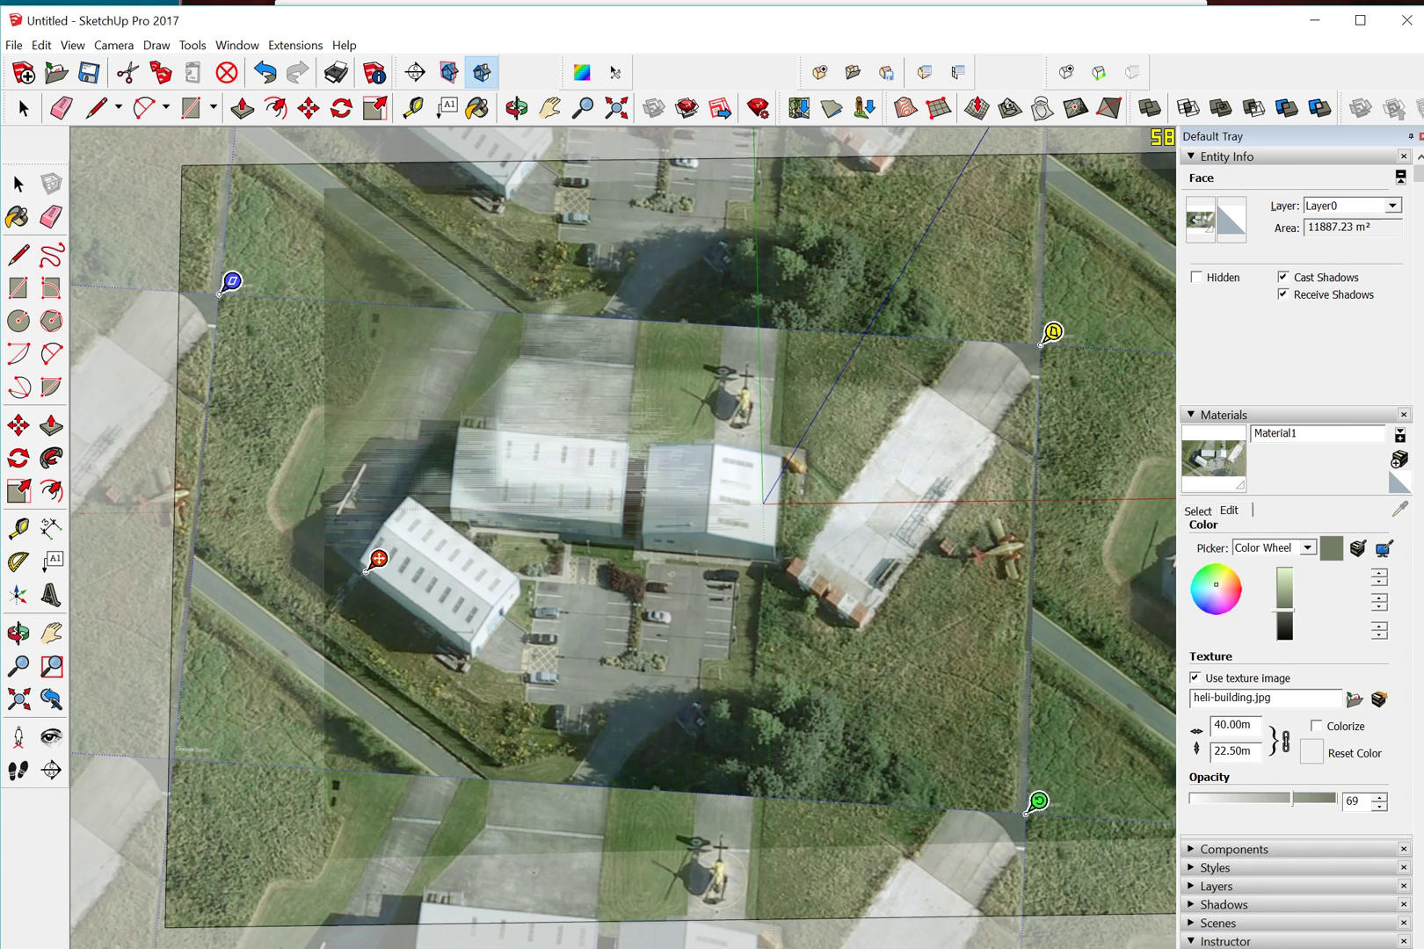
- Try stretching the texture with the scale/shear pin and undo that adjustment
mouse_move(232, 282)
left_mouse_down()
mouse_move(238, 248)
mouse_move(240, 262)
left_mouse_up()
right_click(427, 430)
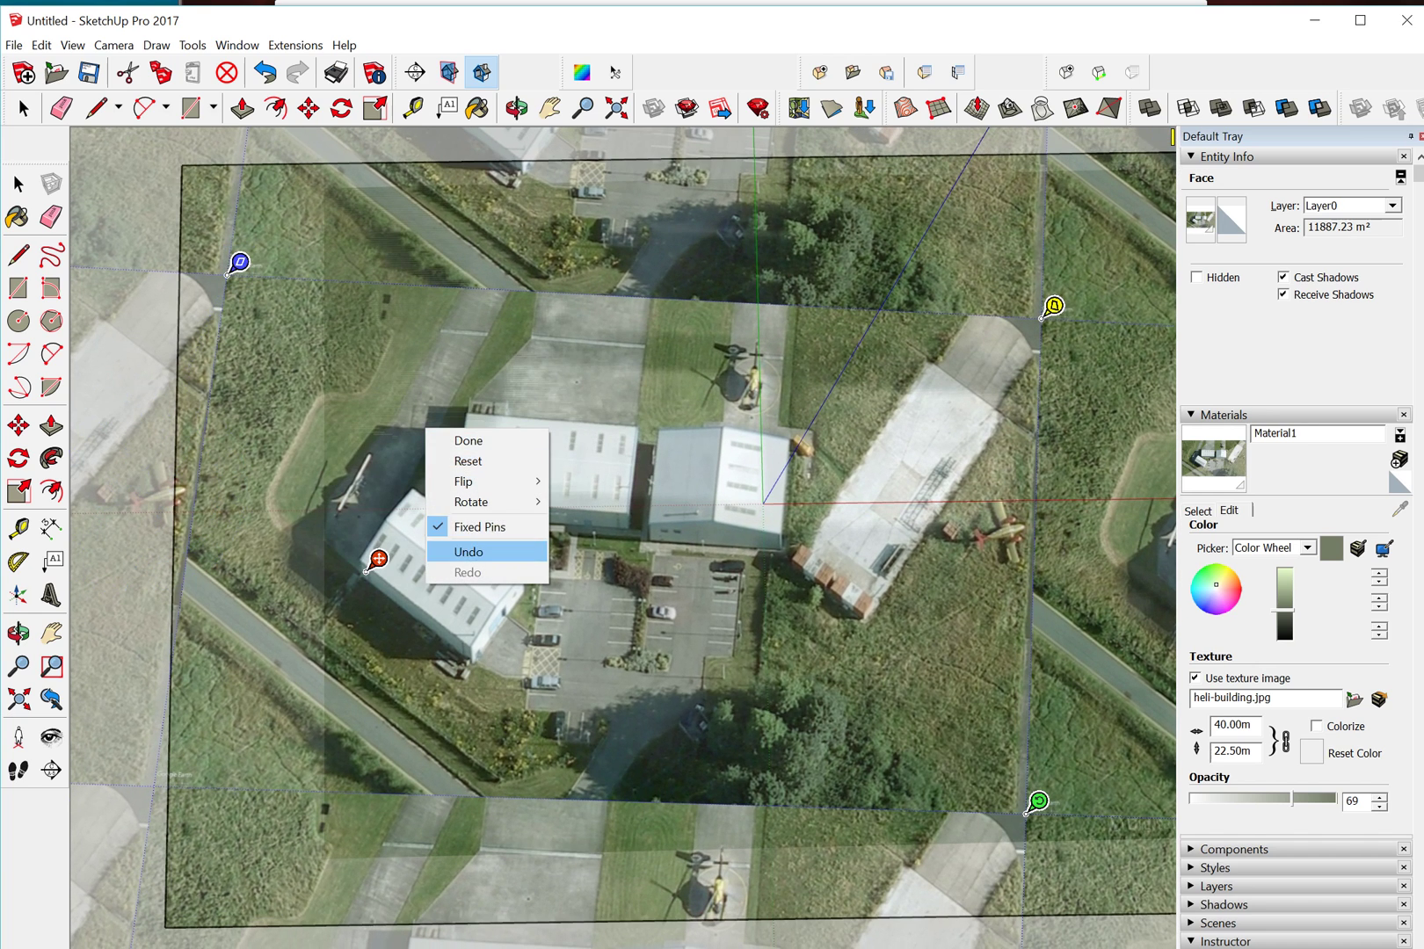
left_click(469, 551)
- Scale and rotate the texture about the pinned hangar corner until the three hangars line up with the geo-location image
left_click_drag(1039, 802, 1128, 836)
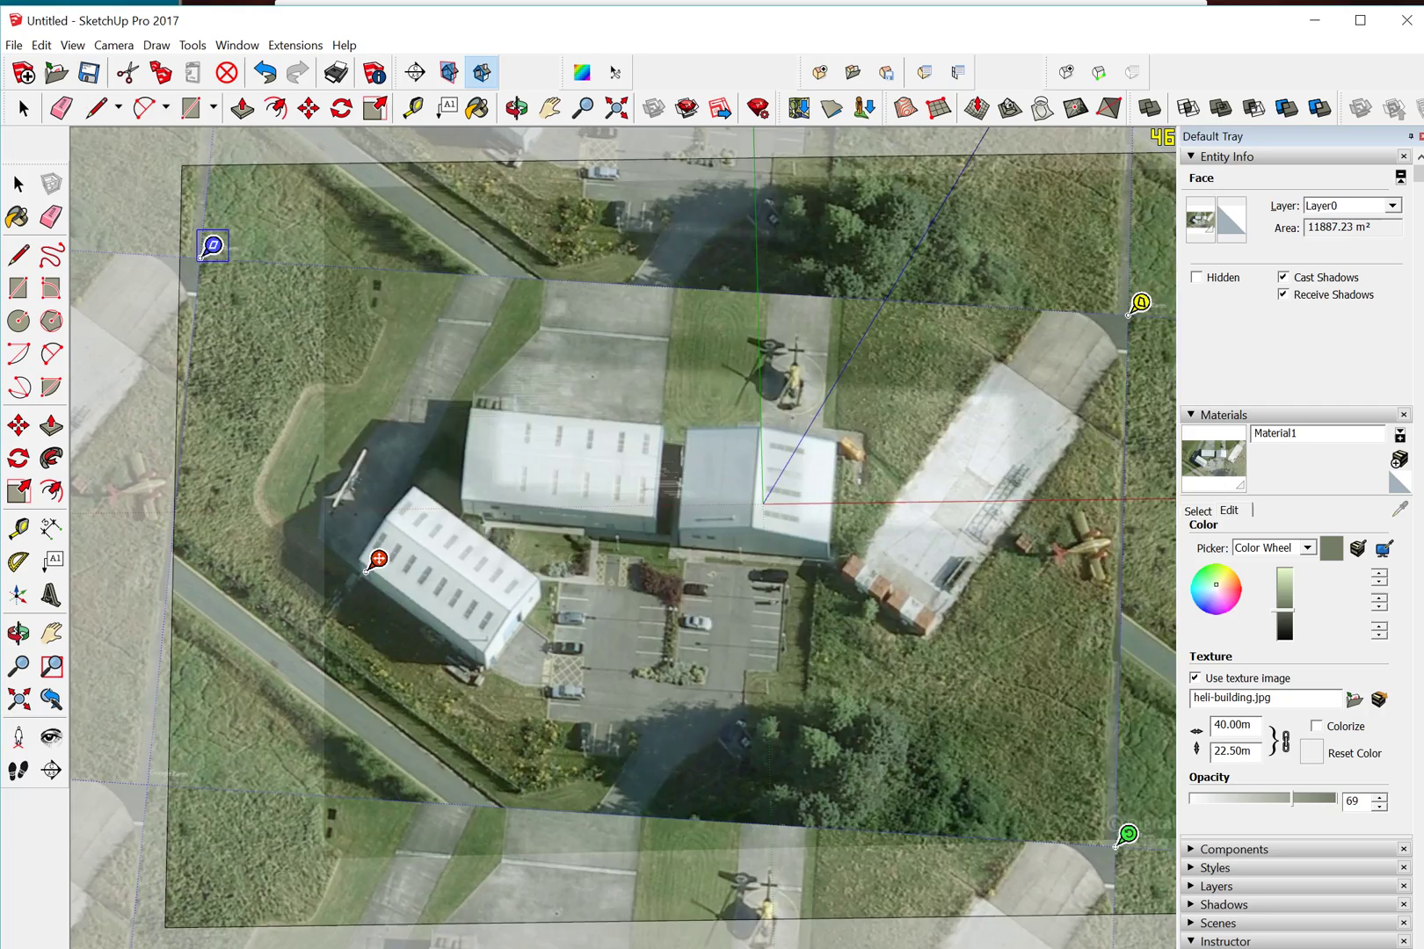
scroll(904, 634, "down", 1)
scroll(903, 643, "down", 1)
scroll(313, 573, "down", 2)
scroll(1074, 642, "up", 3)
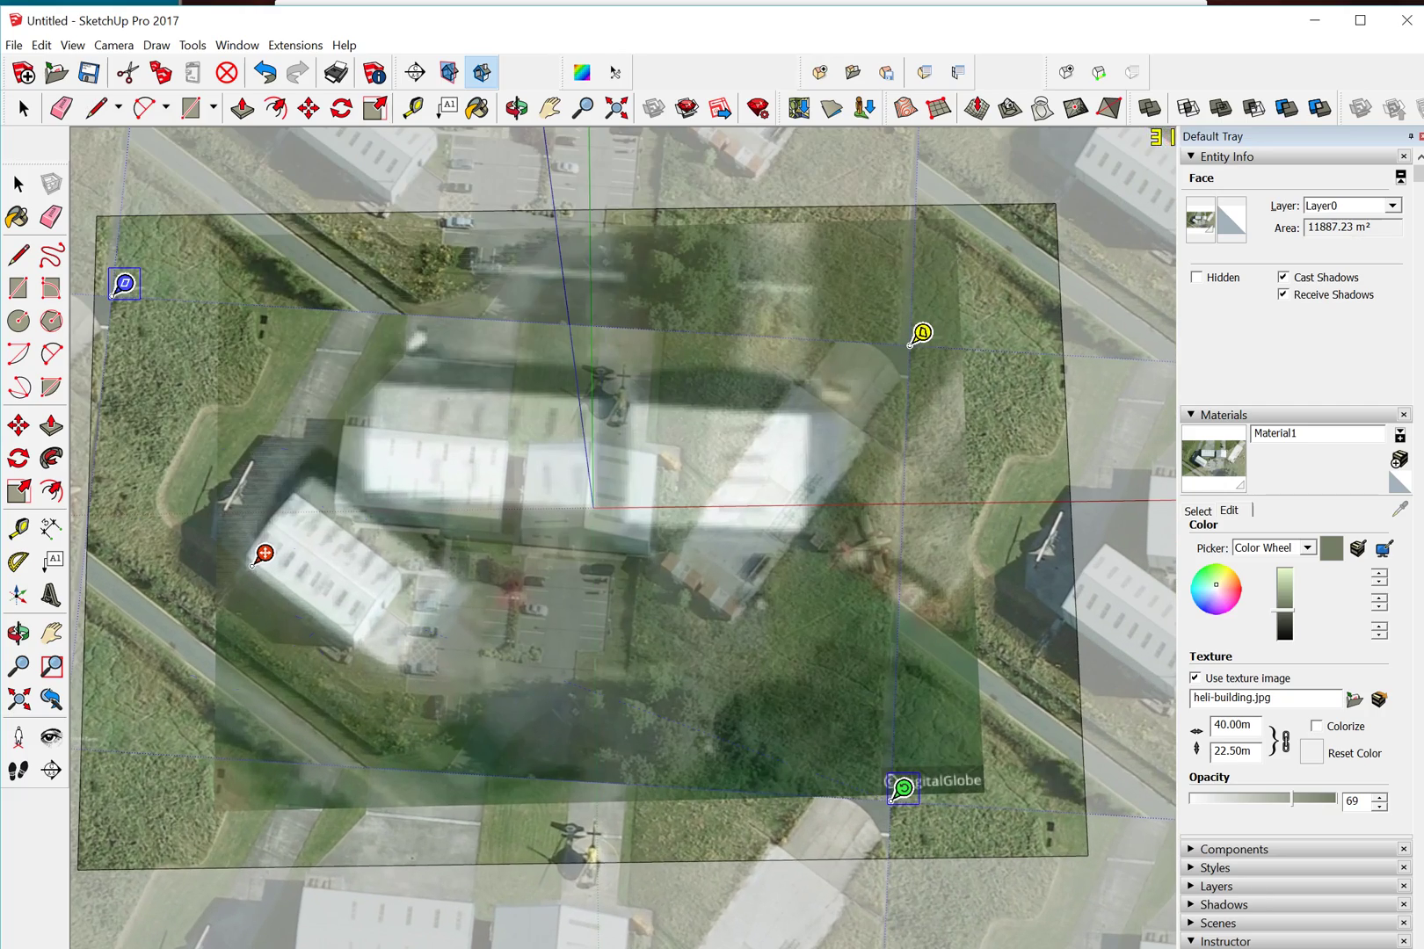
left_click_drag(902, 789, 1115, 868)
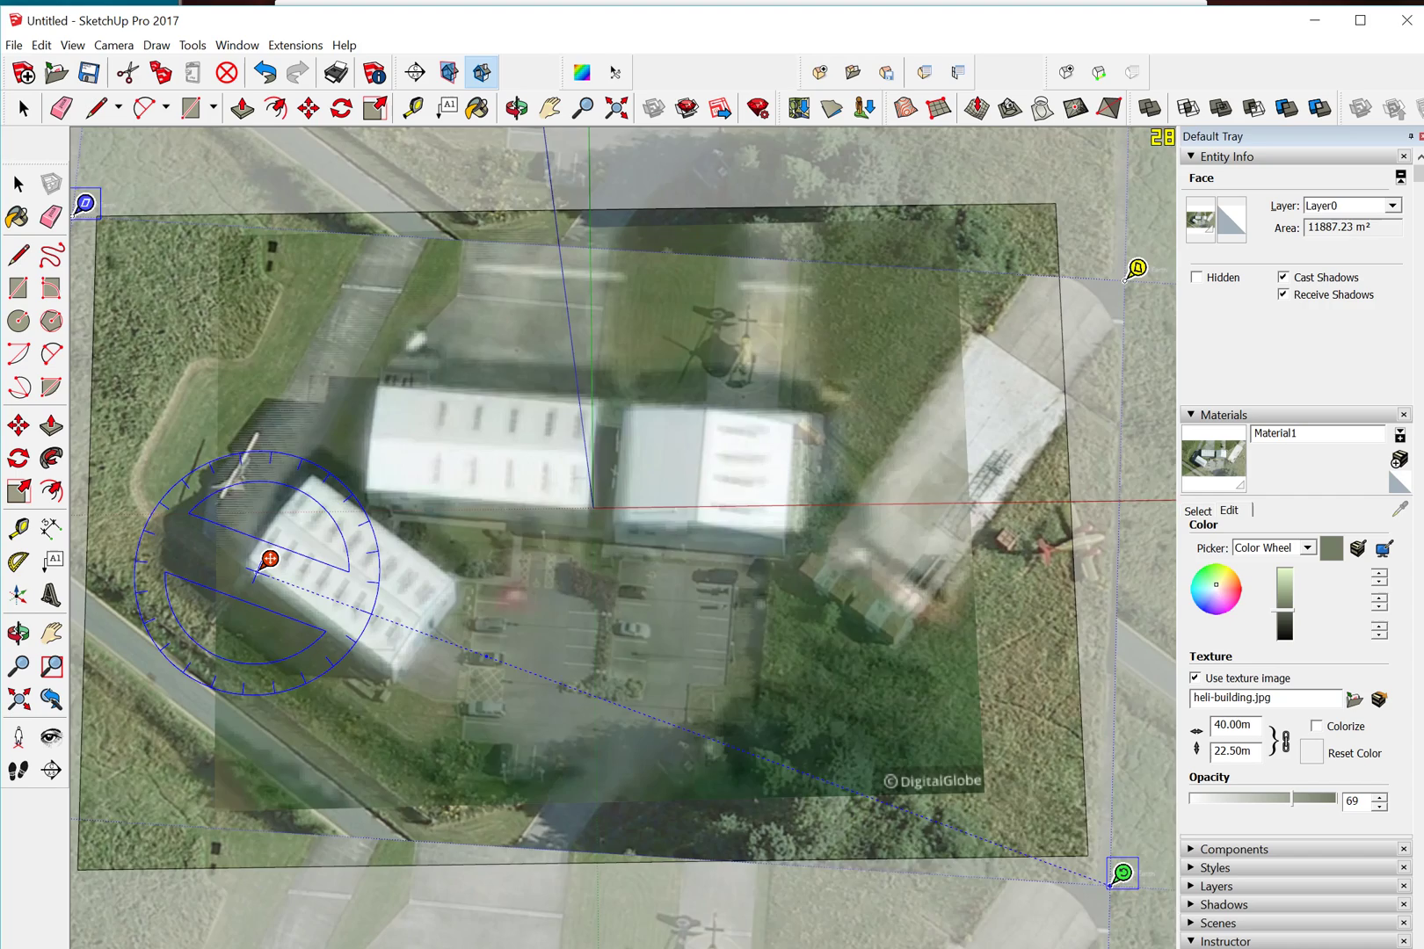
left_click_drag(1109, 886, 790, 865)
scroll(1109, 883, "up", 3)
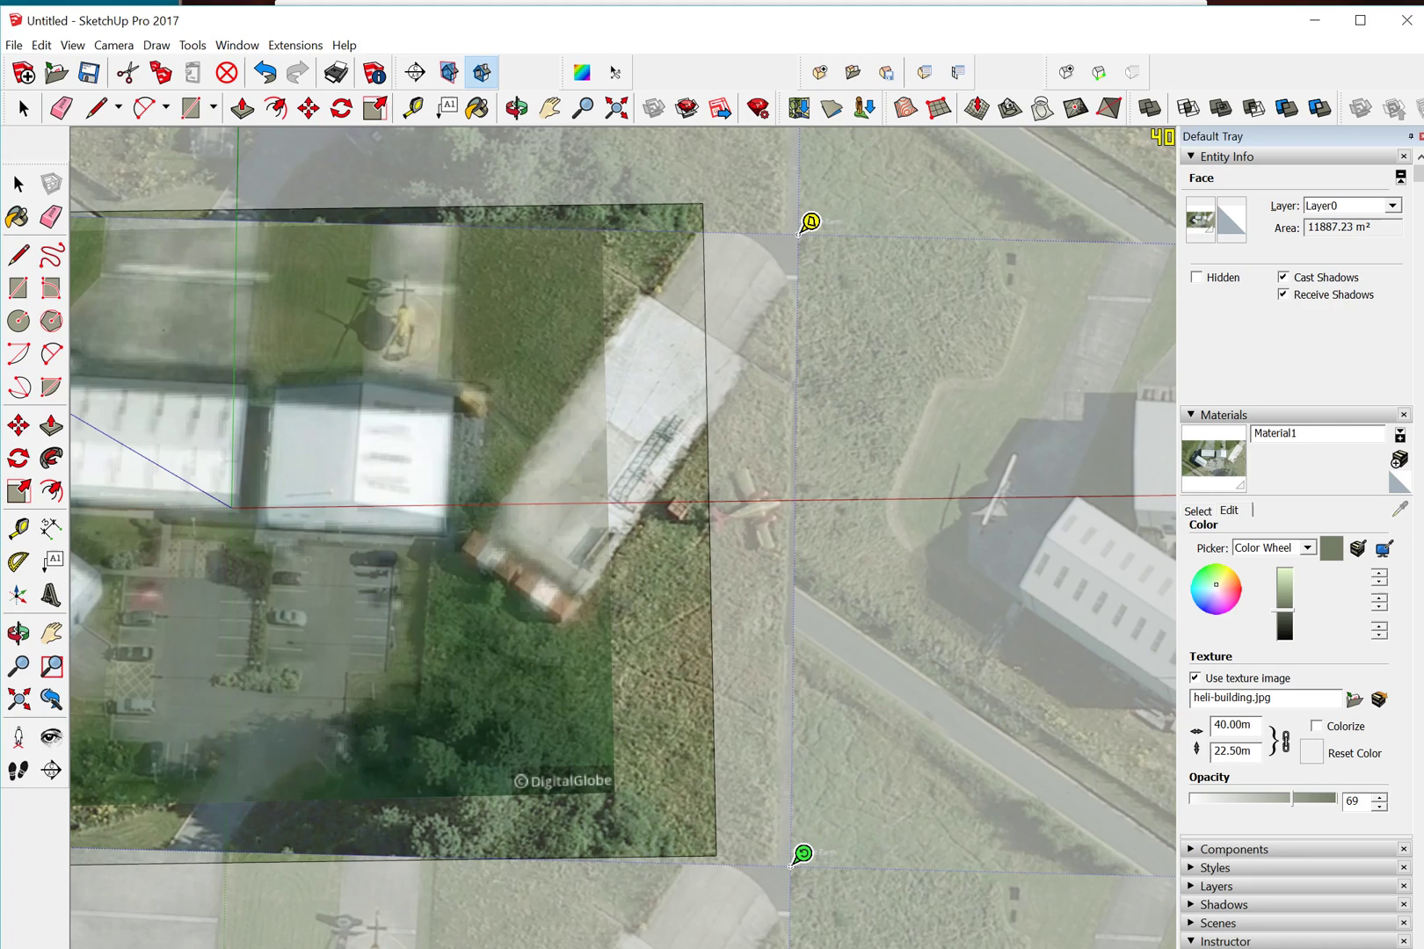
scroll(1073, 501, "down", 3)
scroll(163, 549, "up", 3)
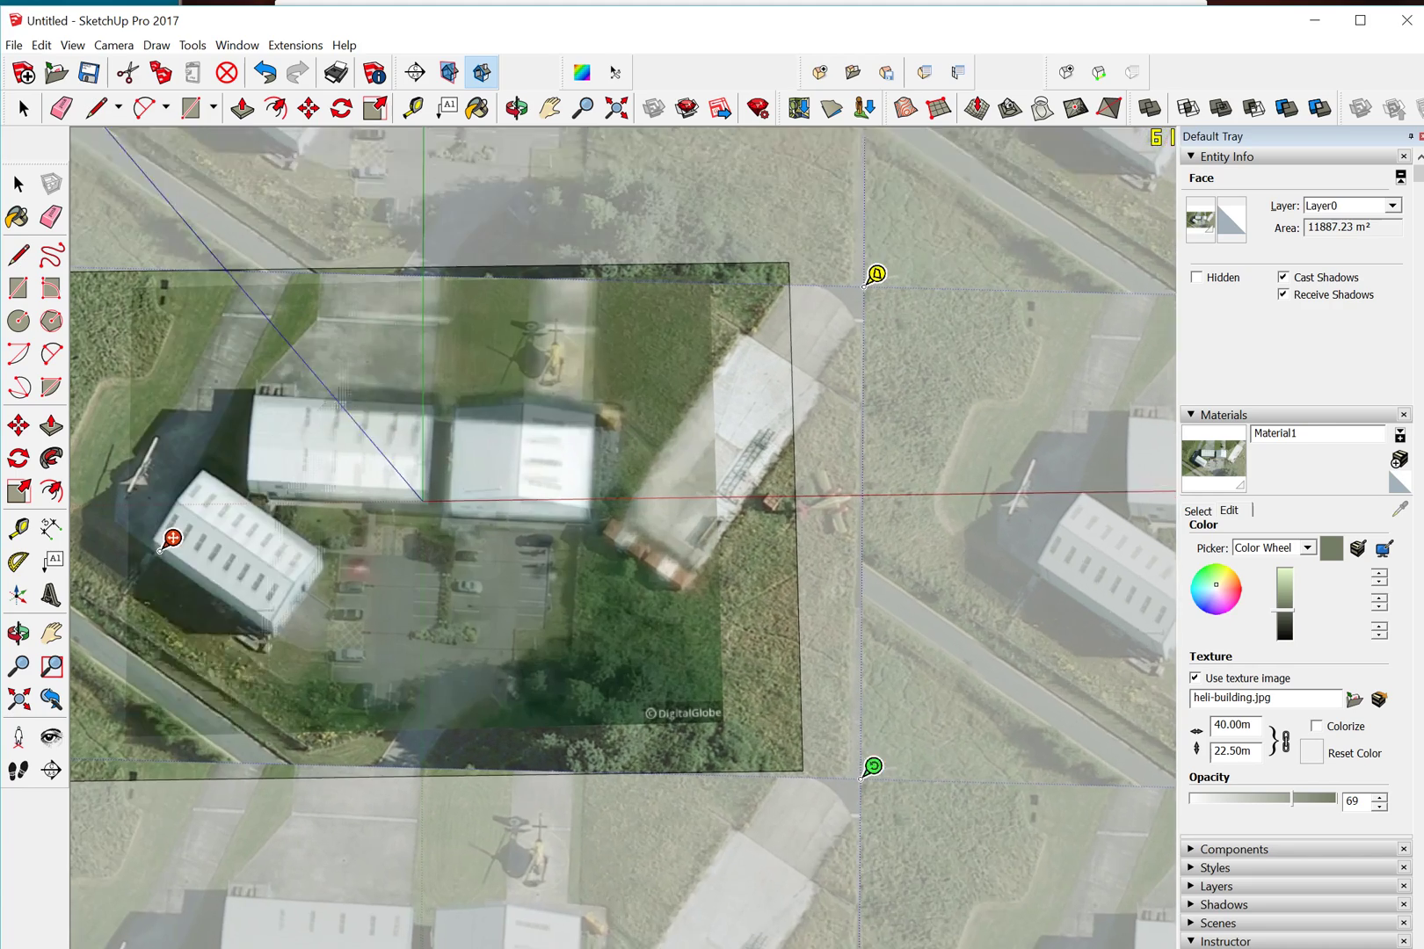
- Nudge the texture onto the geo-location image at the angled hangar's outer corner and finish positioning it
scroll(179, 529, "up", 2)
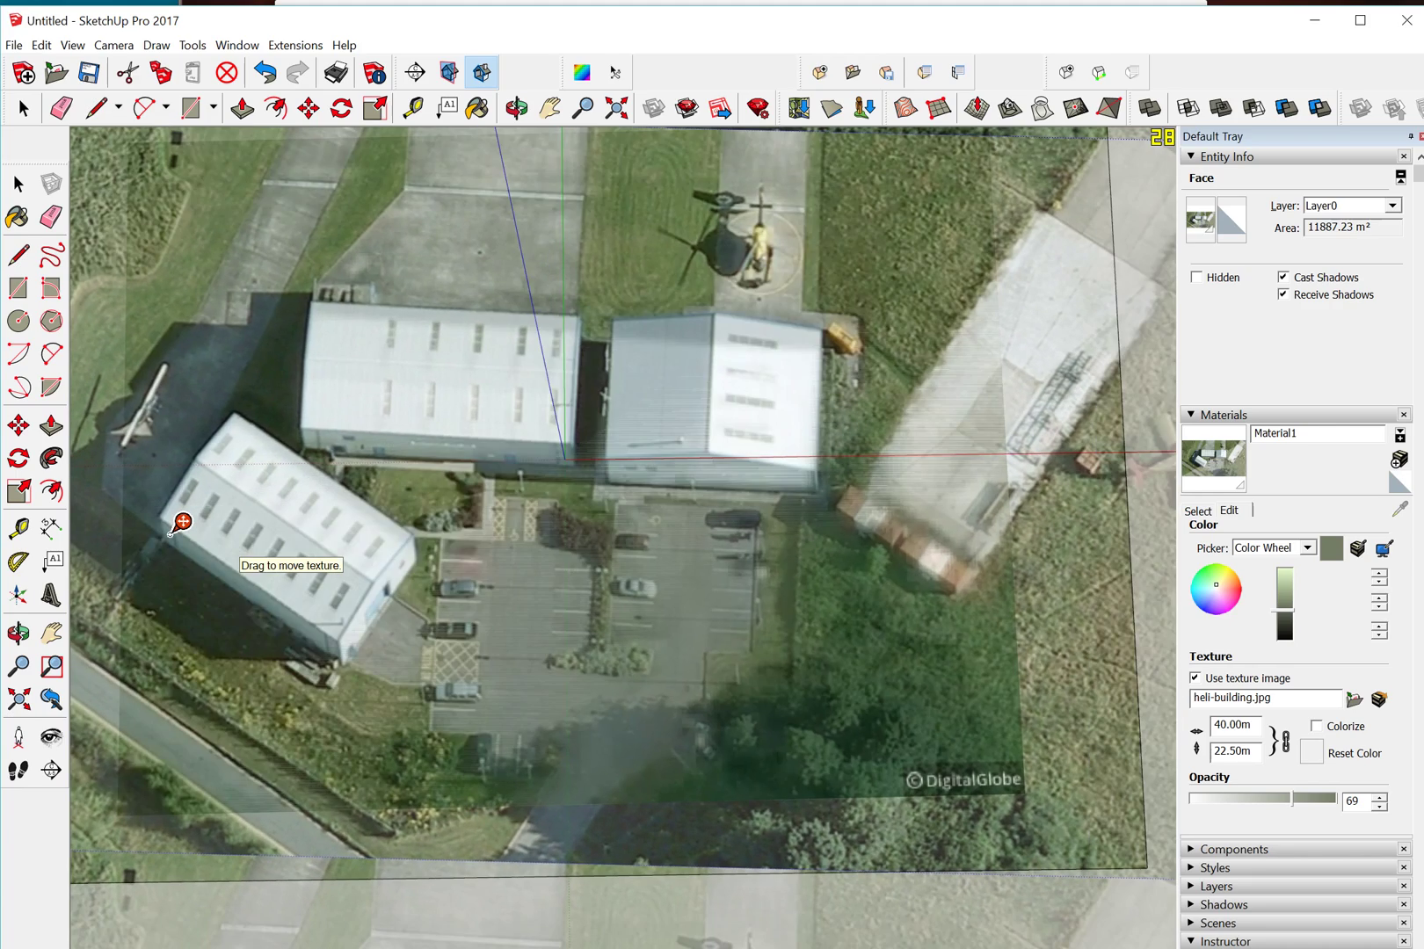
scroll(180, 525, "down", 1)
scroll(191, 531, "down", 2)
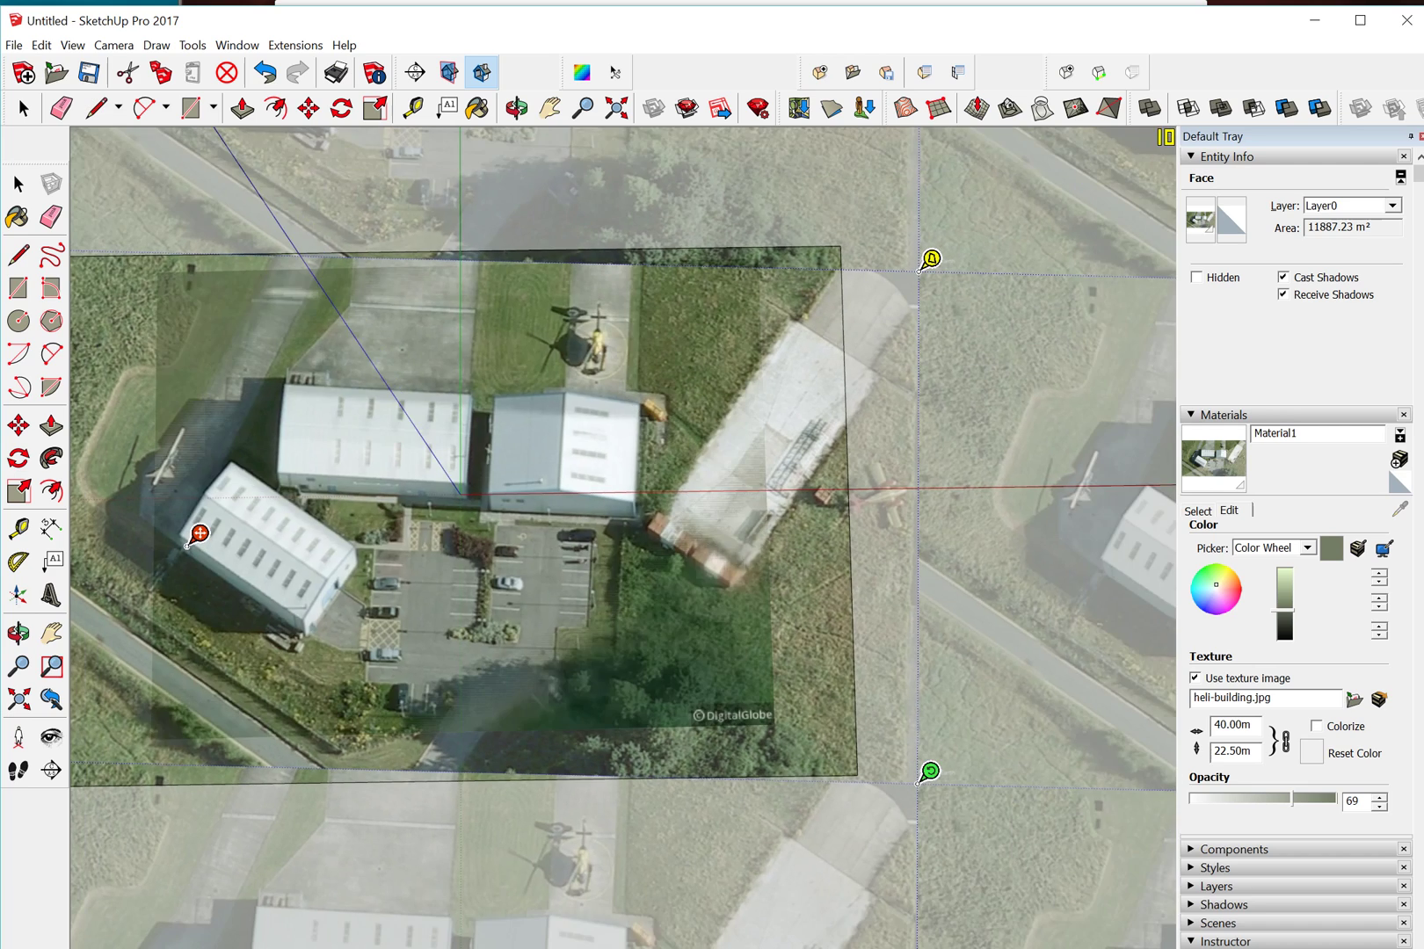
scroll(199, 534, "up", 1)
scroll(193, 532, "down", 1)
scroll(199, 533, "up", 1)
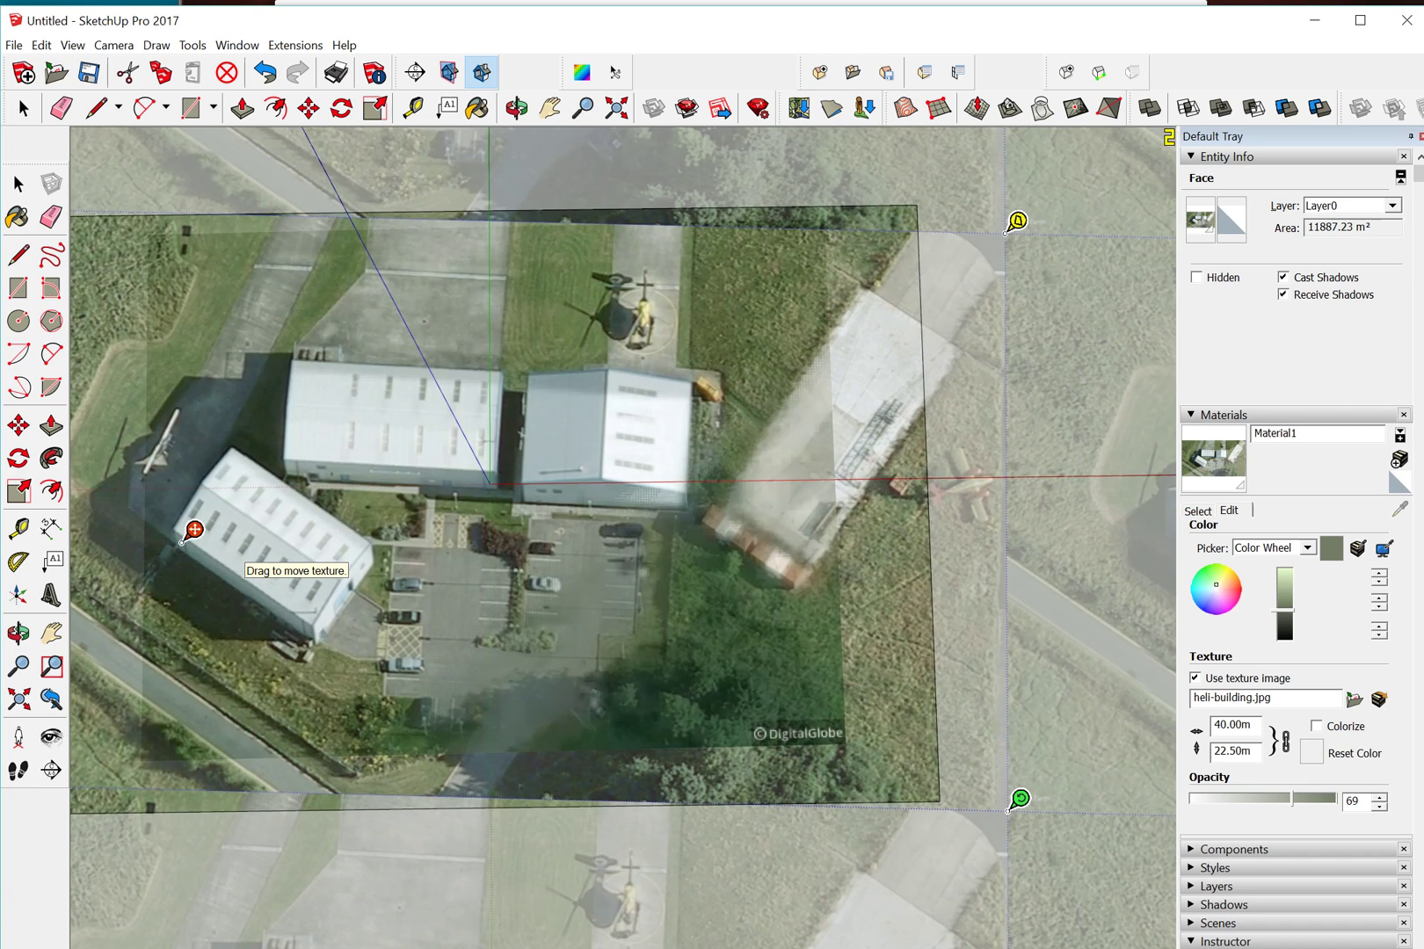
left_click_drag(194, 529, 191, 532)
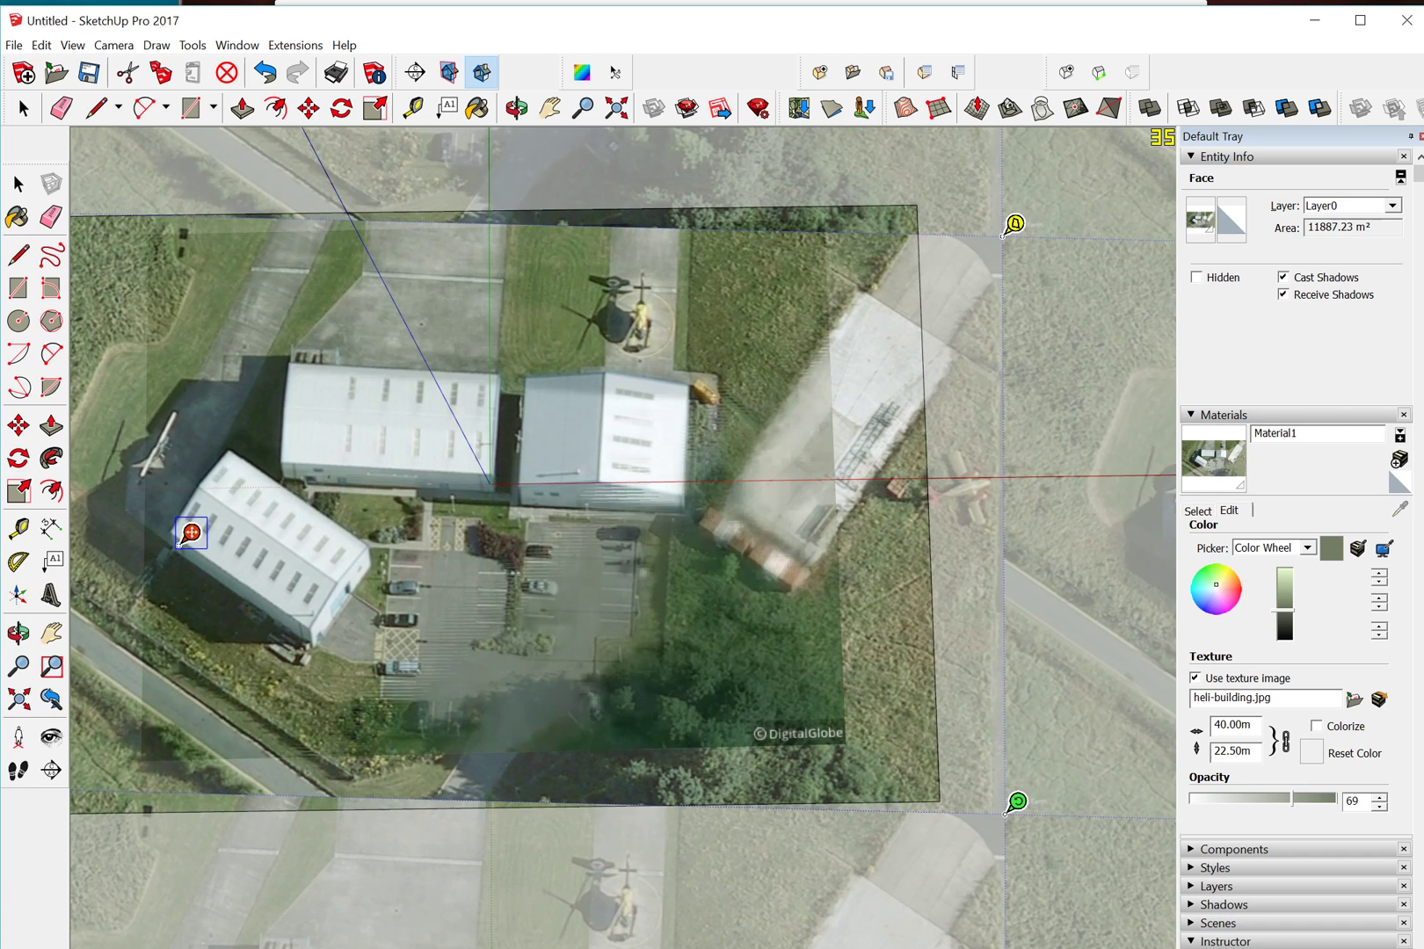
left_click(191, 532)
scroll(791, 572, "down", 5)
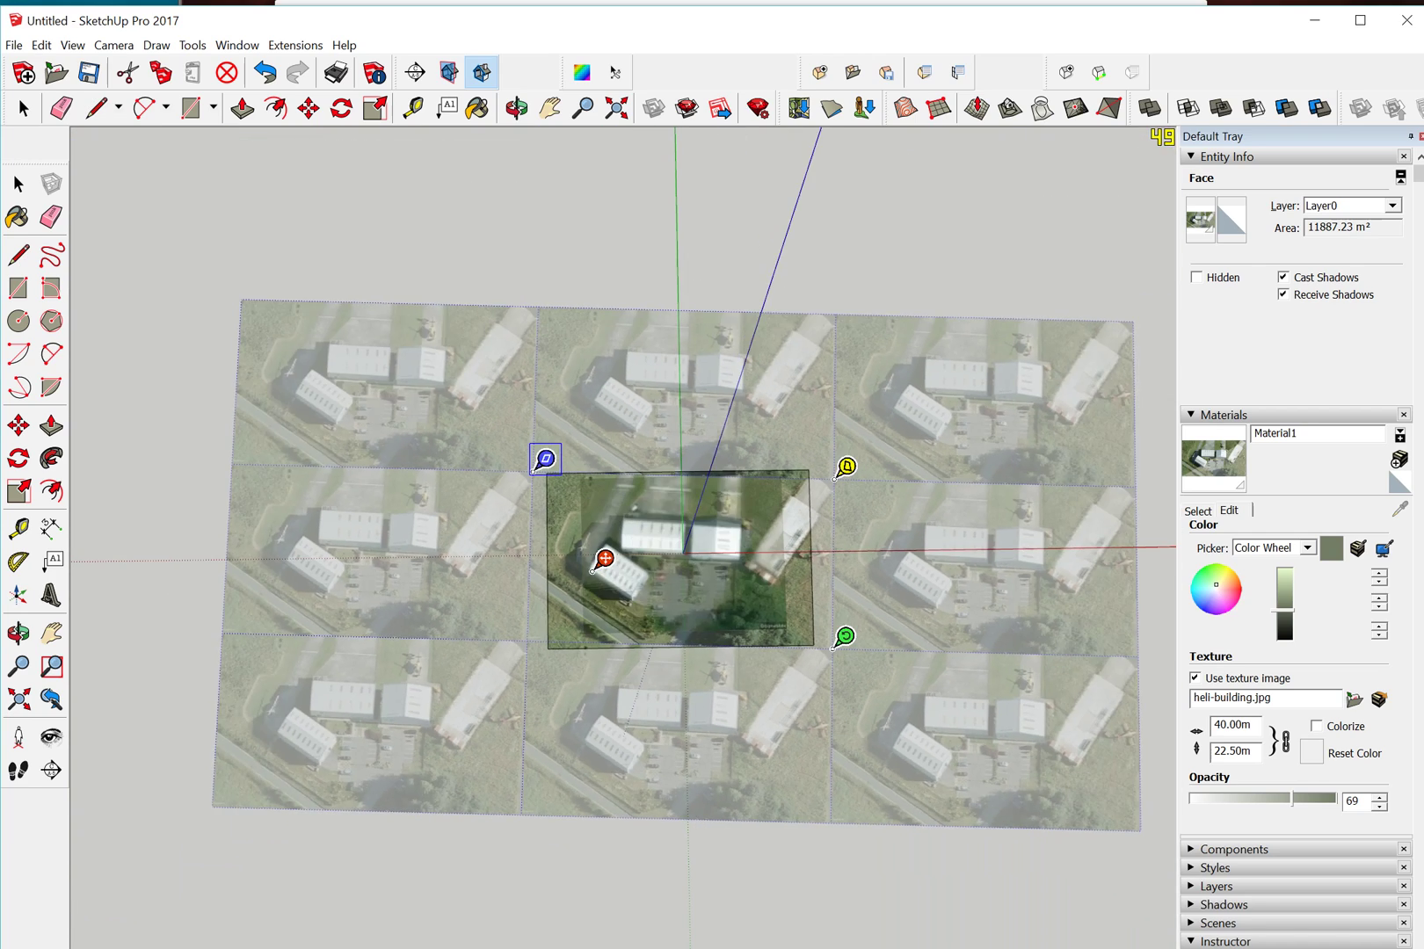
key("Return")
scroll(721, 603, "up", 4)
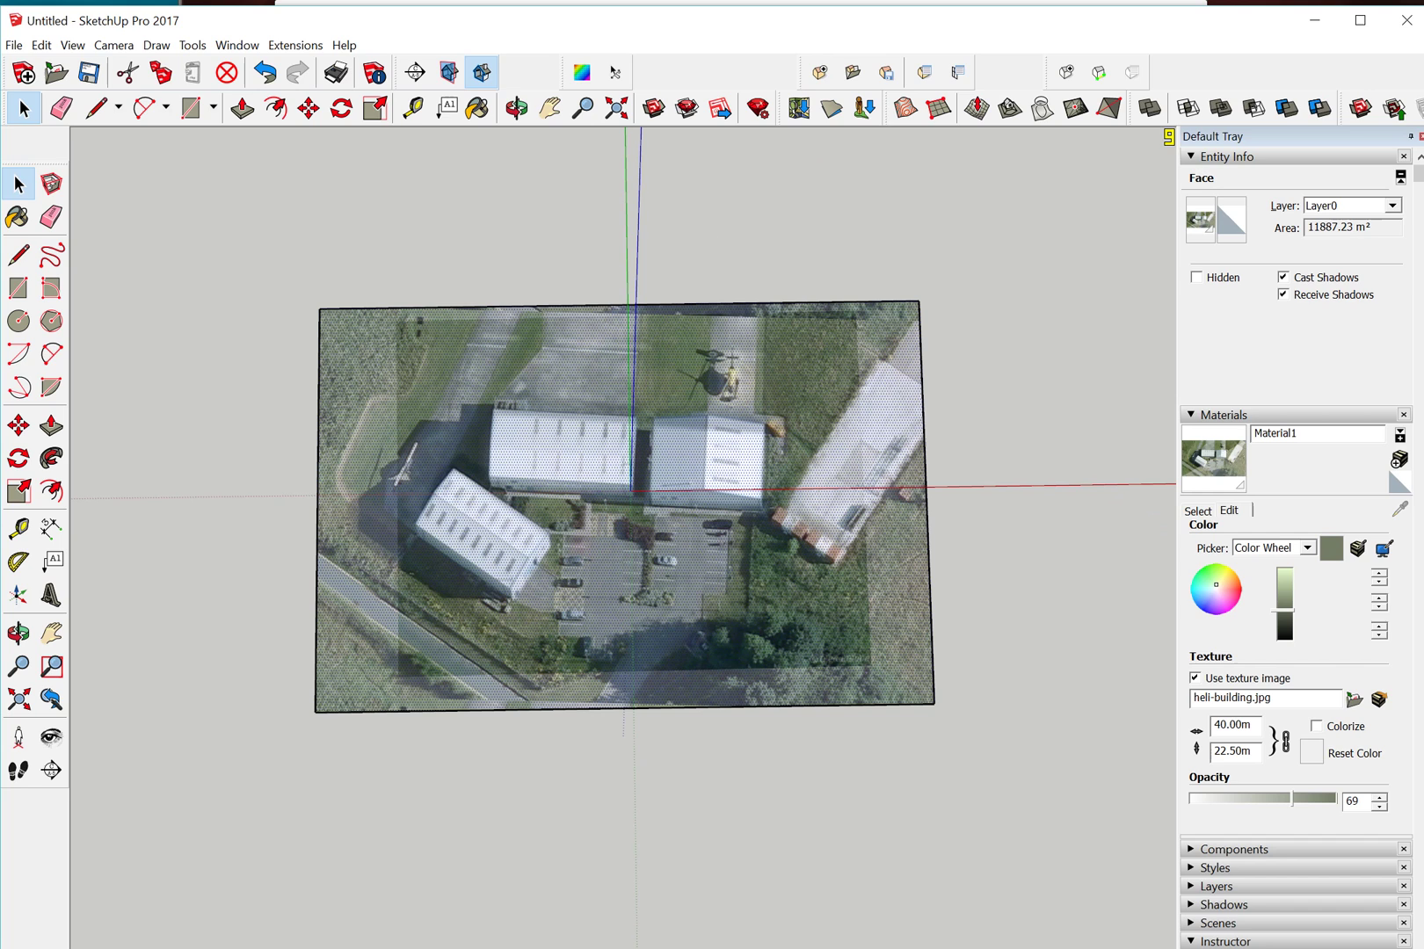
- Unlock the Location Snapshot group beneath the textured rectangle and delete it
key("ctrl+t")
left_click(633, 494)
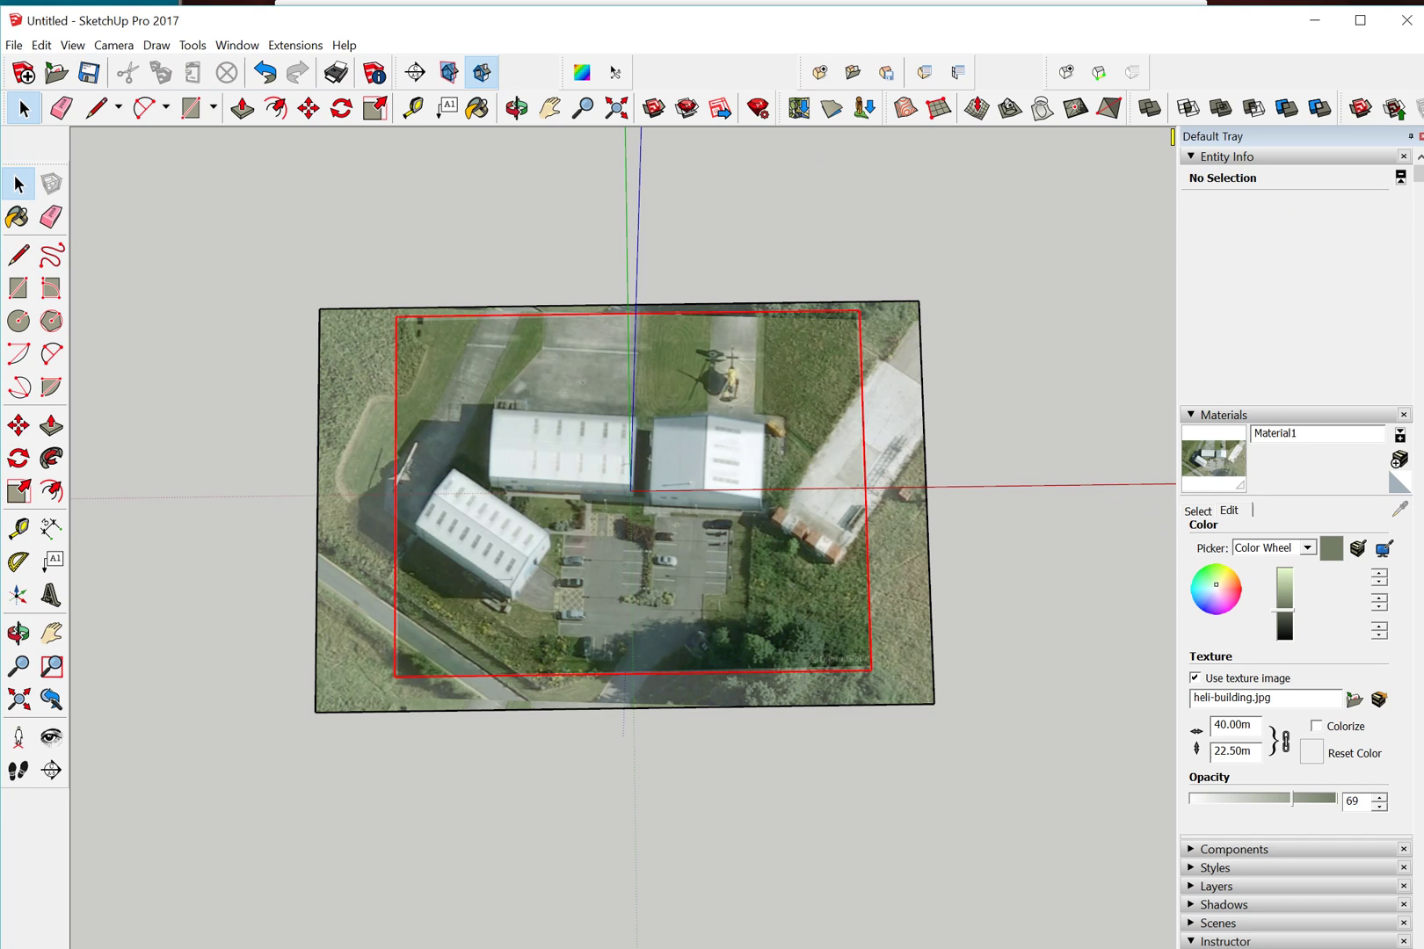
right_click(430, 616)
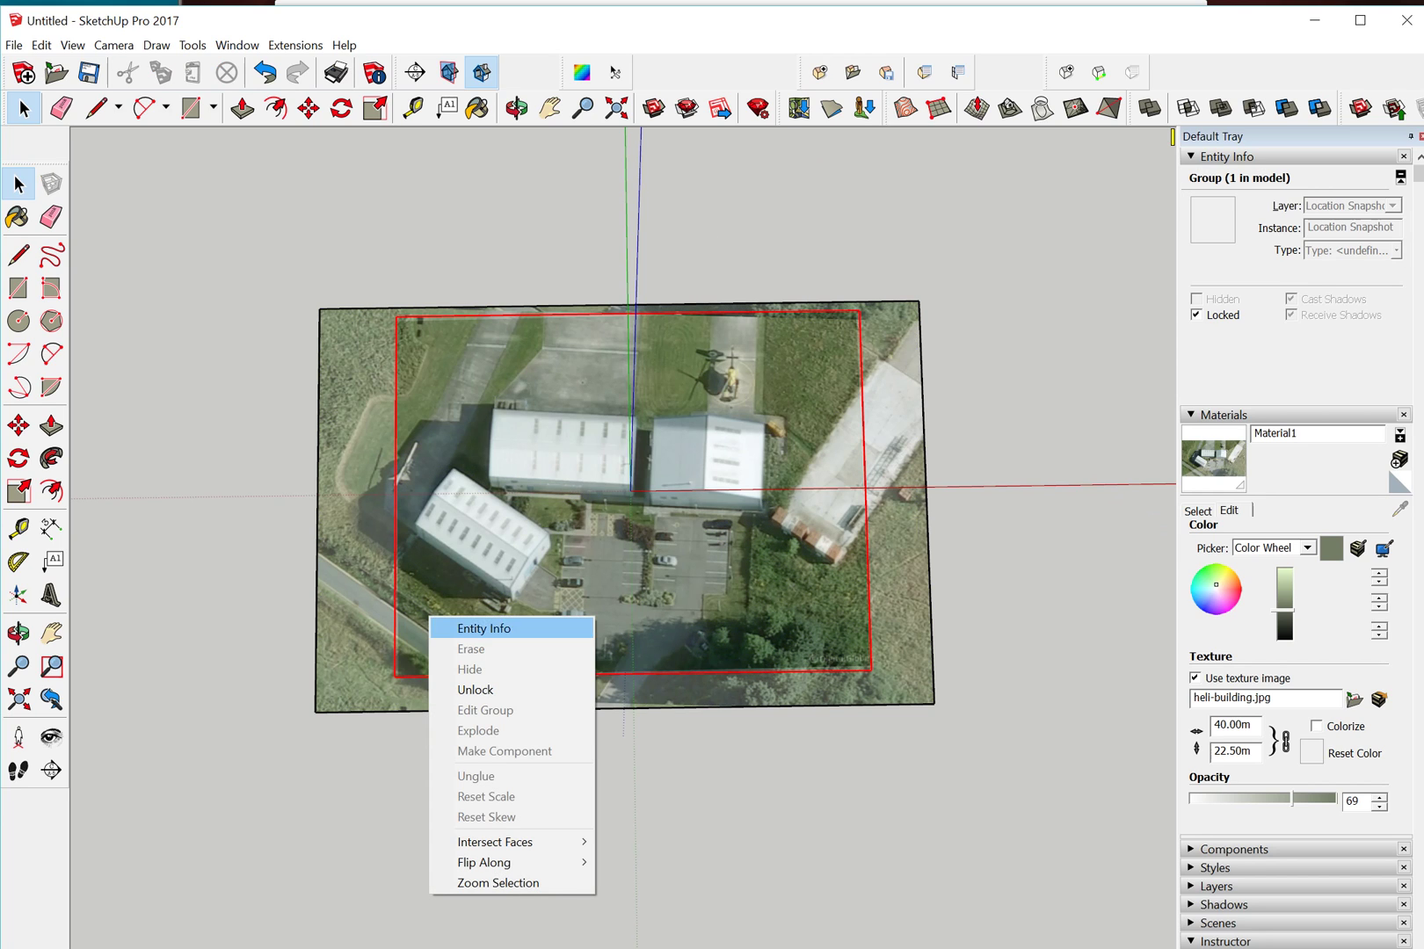
left_click(474, 690)
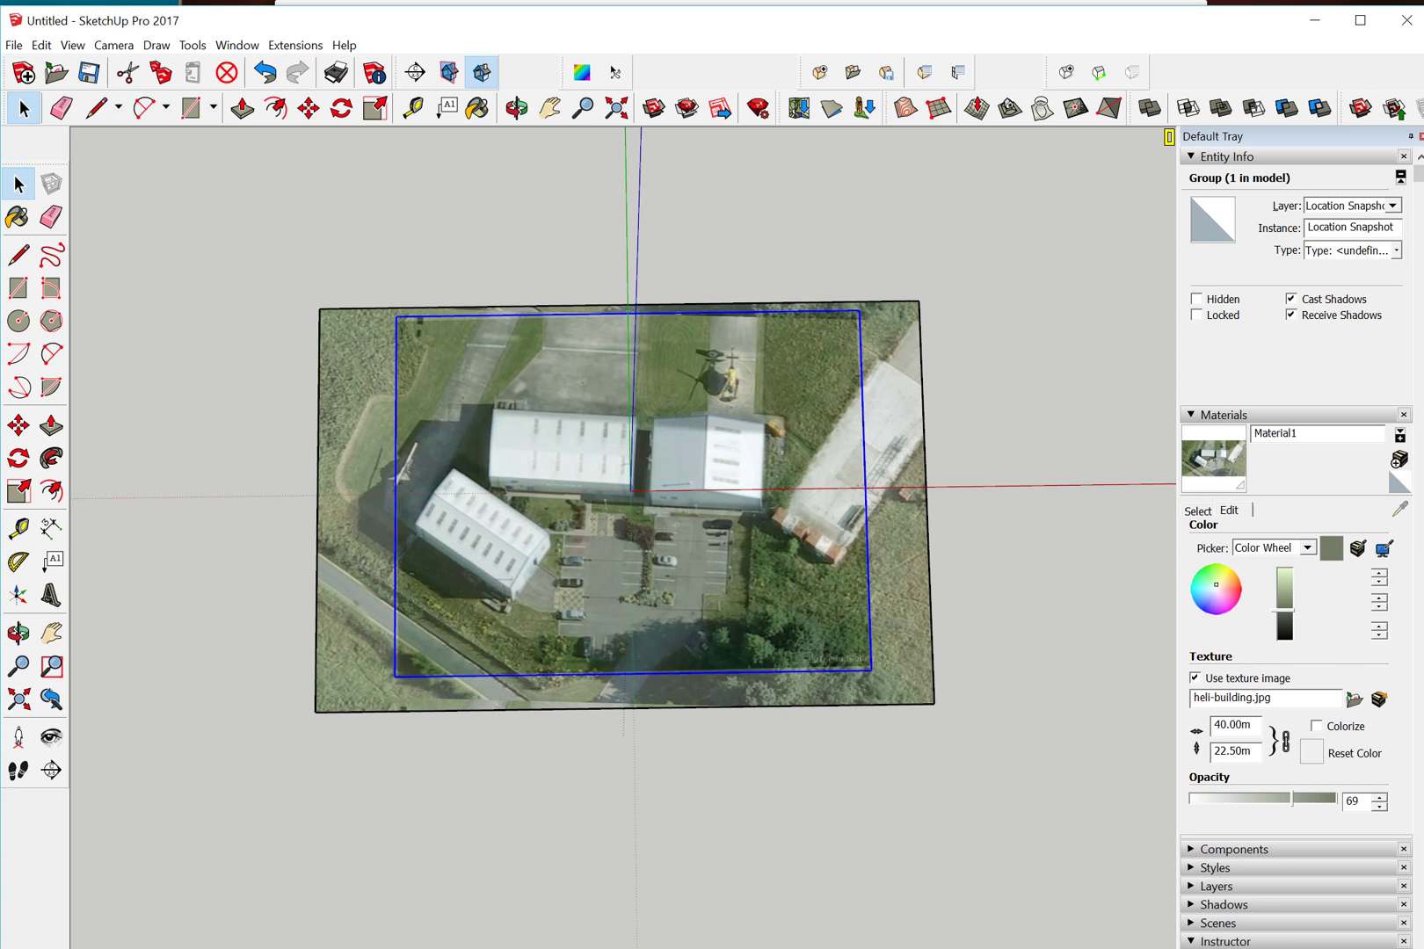
key("Delete")
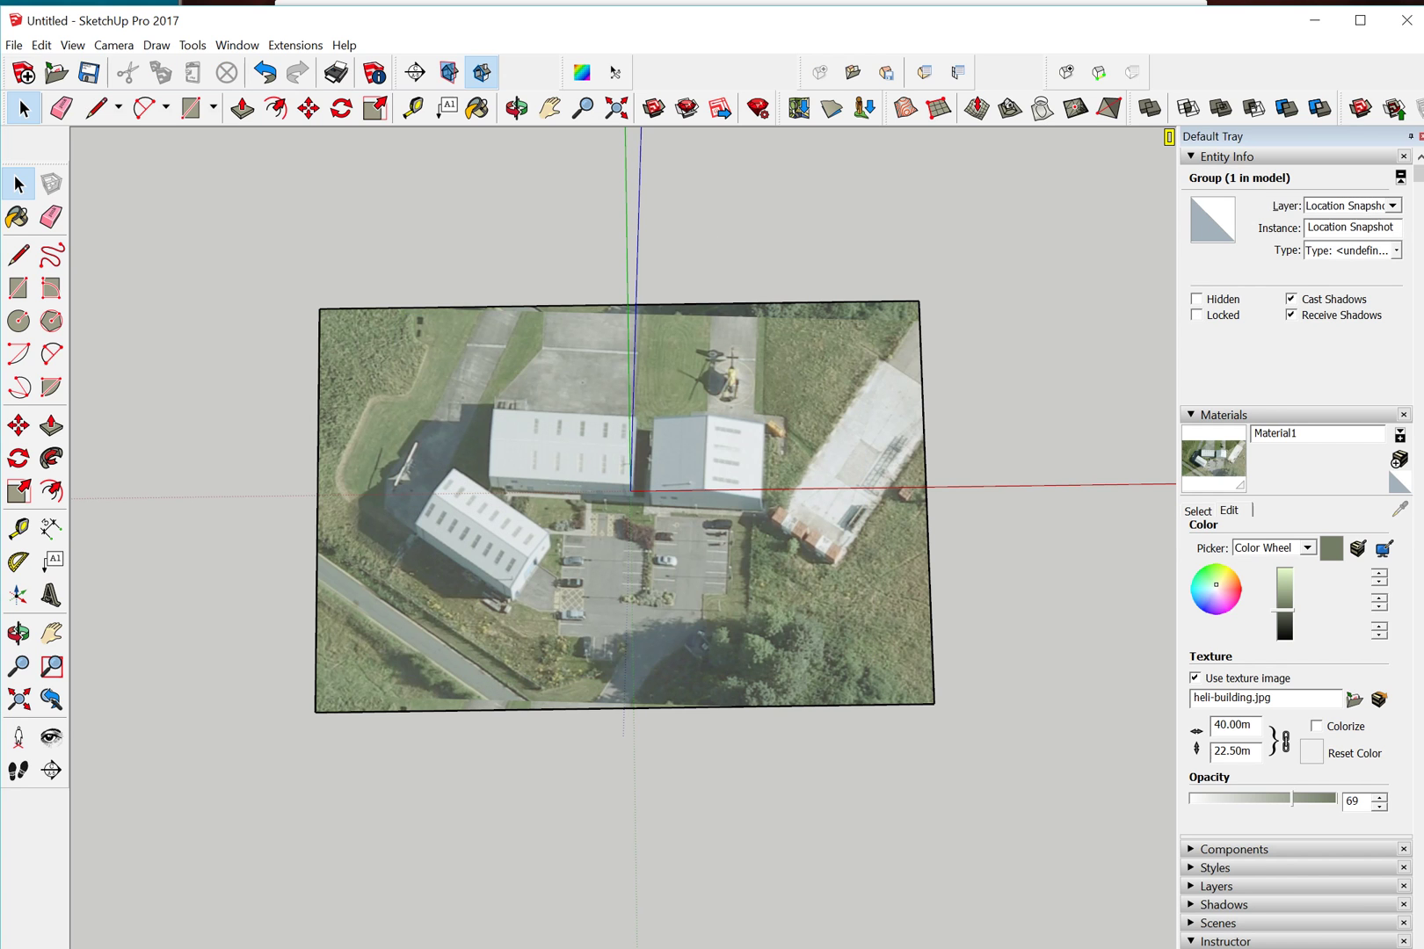
scroll(568, 581, "up", 5)
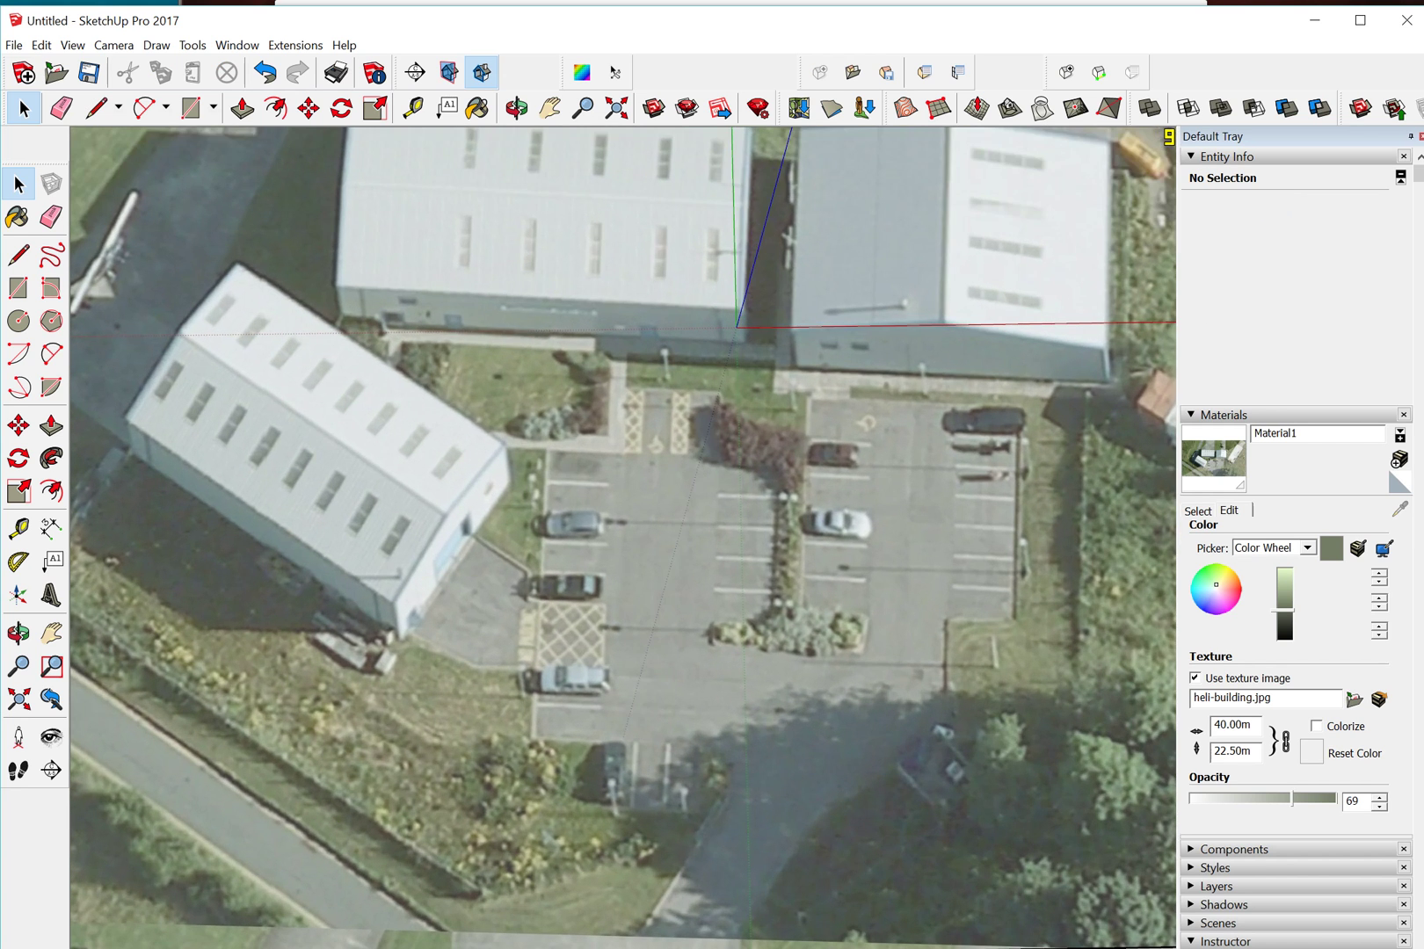
scroll(522, 506, "down", 2)
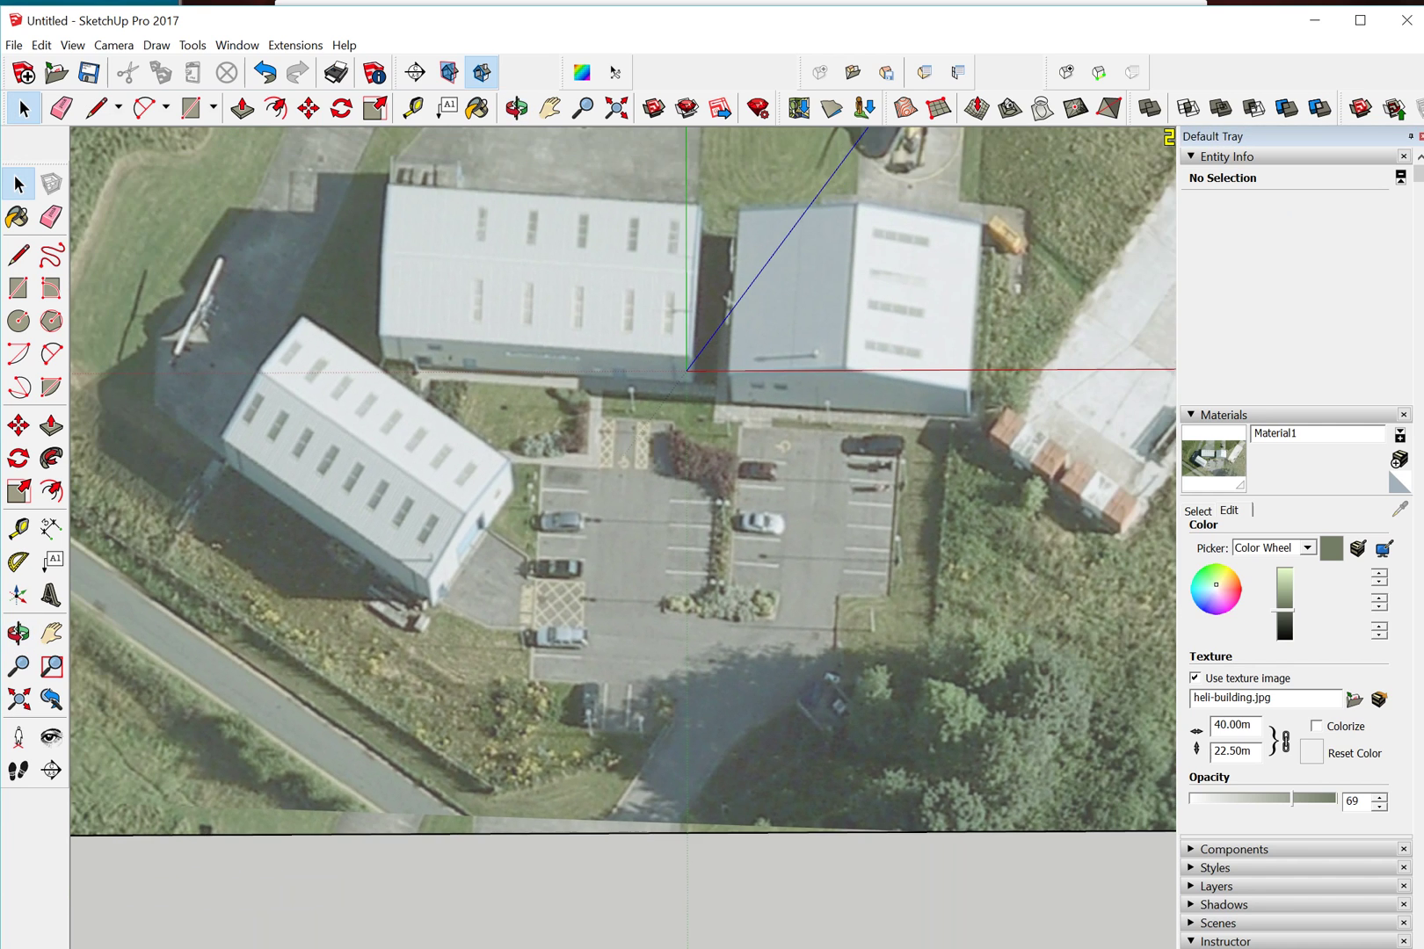
scroll(536, 429, "down", 3)
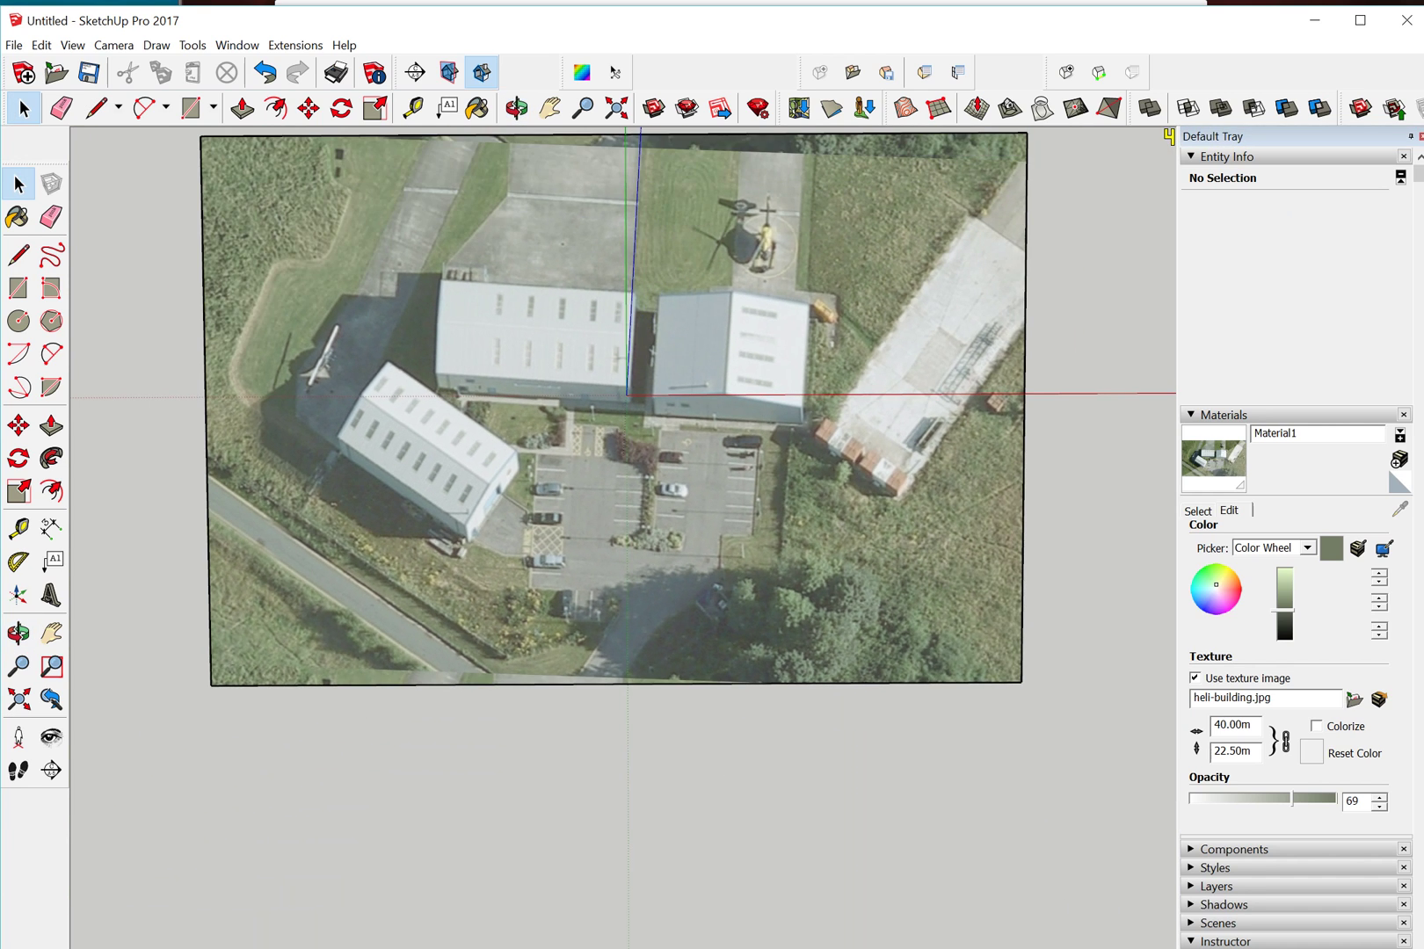
right_click(538, 393)
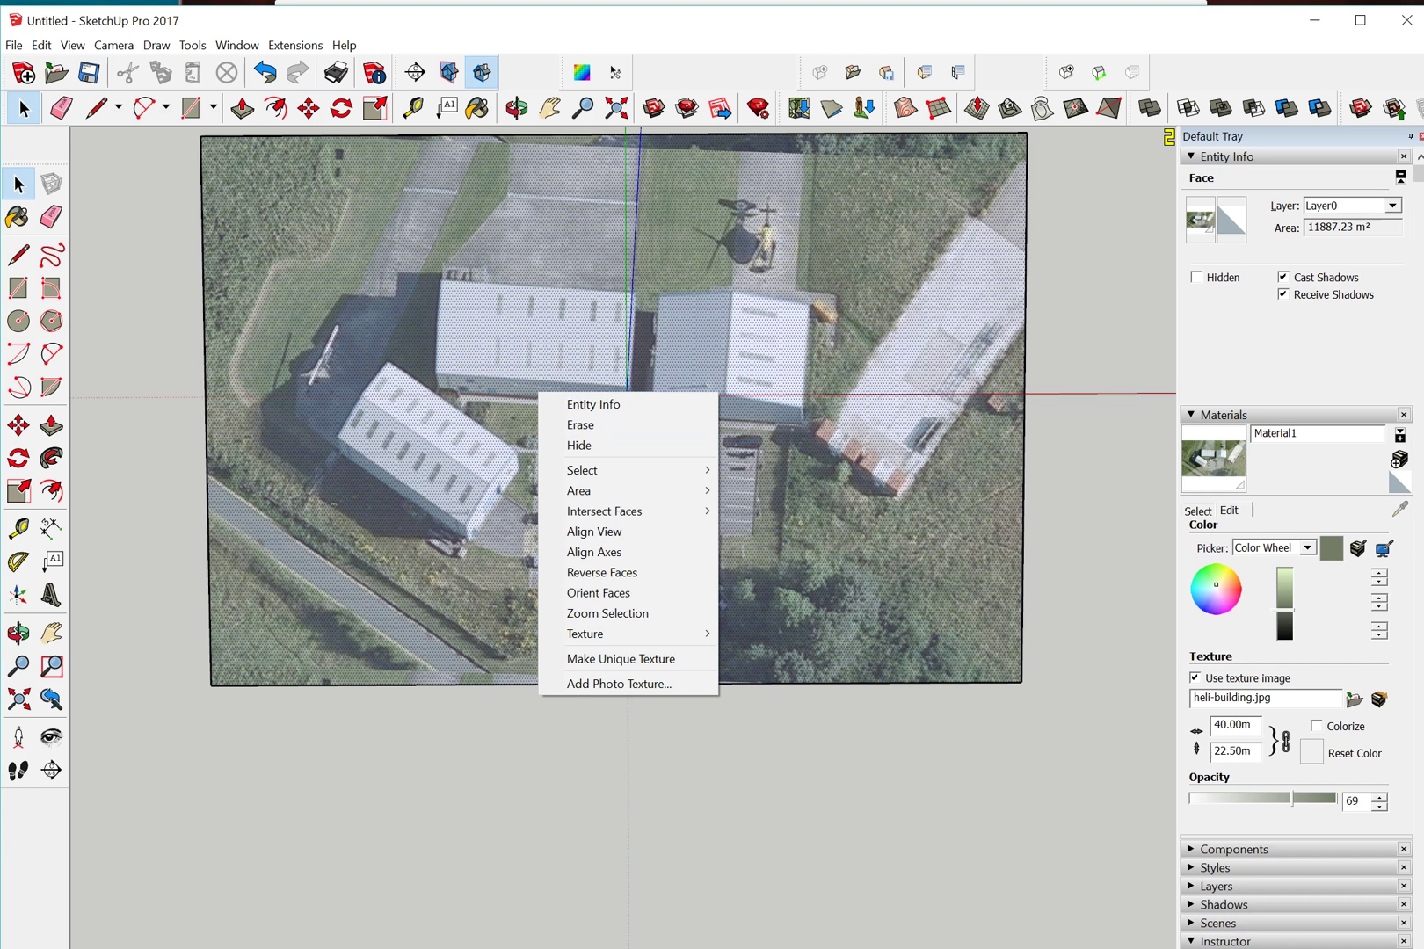
key("Escape")
left_click(395, 263)
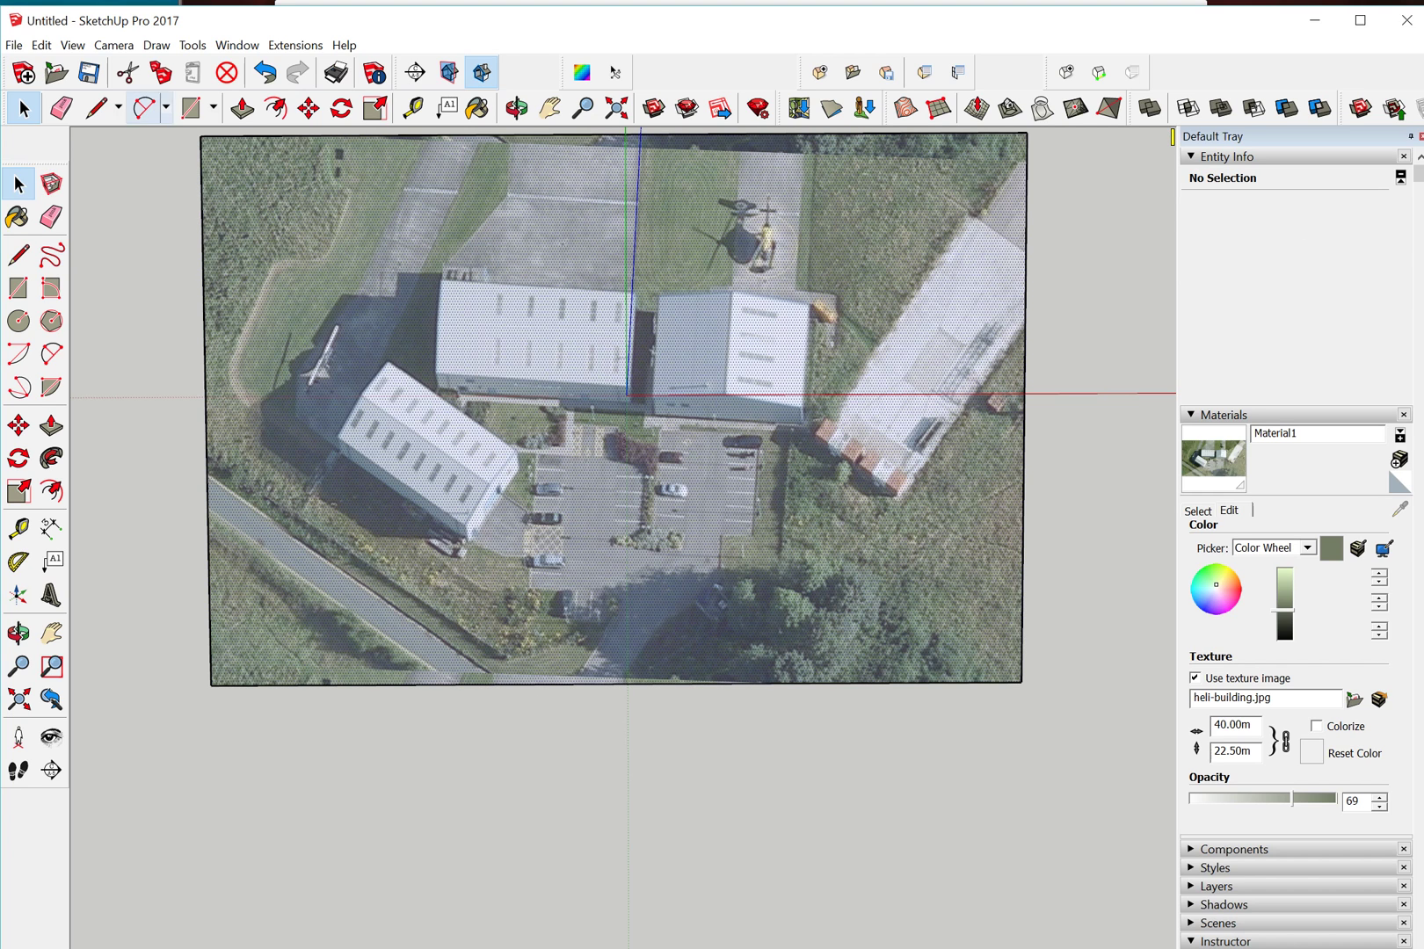
left_click(41, 45)
mouse_move(72, 45)
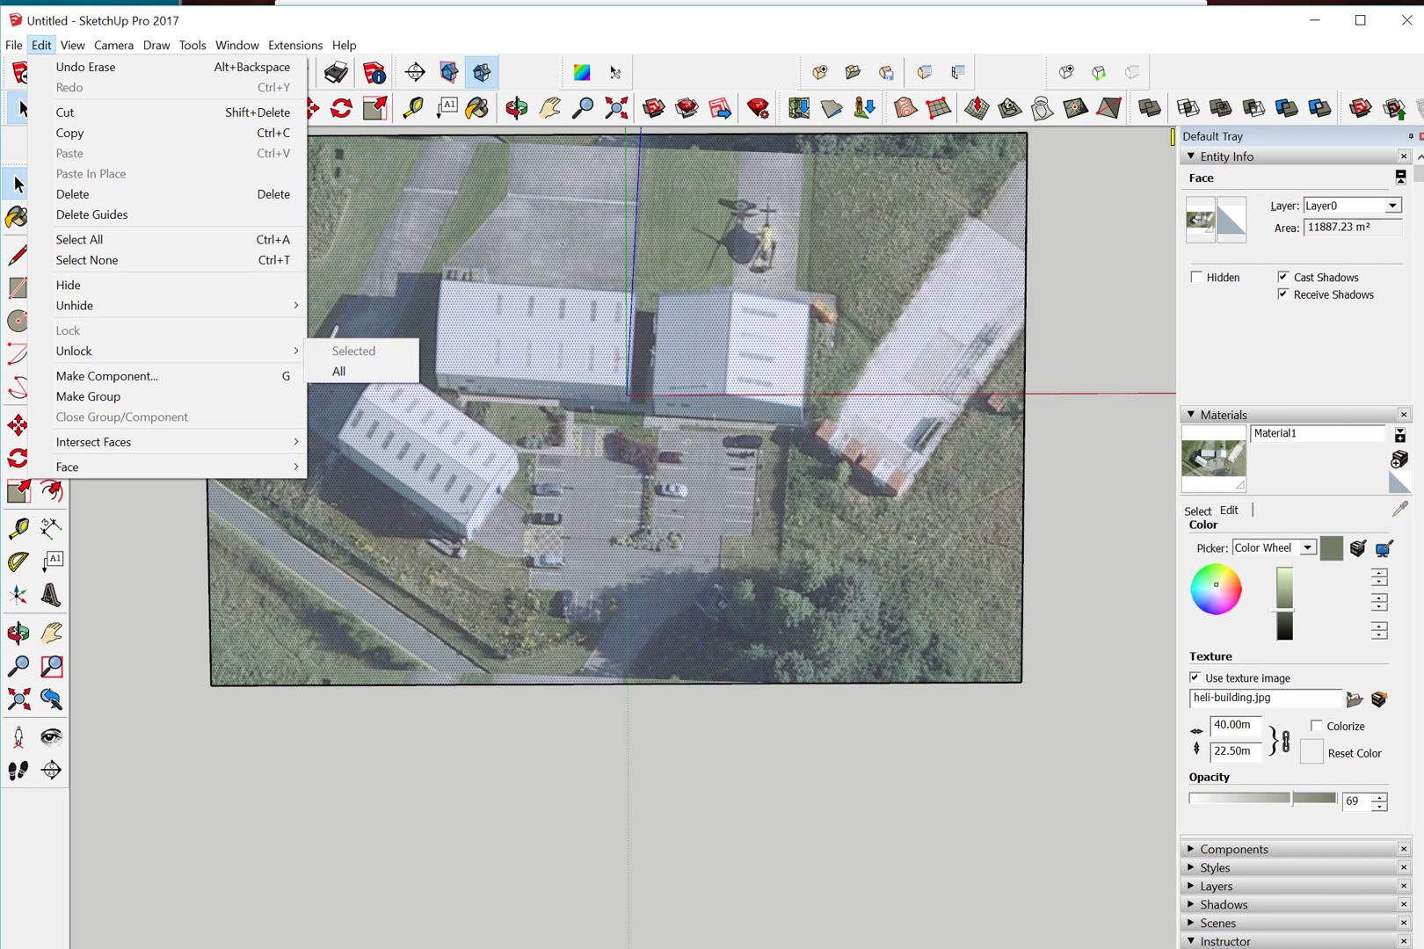
key("Escape")
key("Escape")
- Draw a rotated rectangle over the angled hangar's footprint, about 14.5 m wide along its gable end
scroll(452, 406, "up", 5)
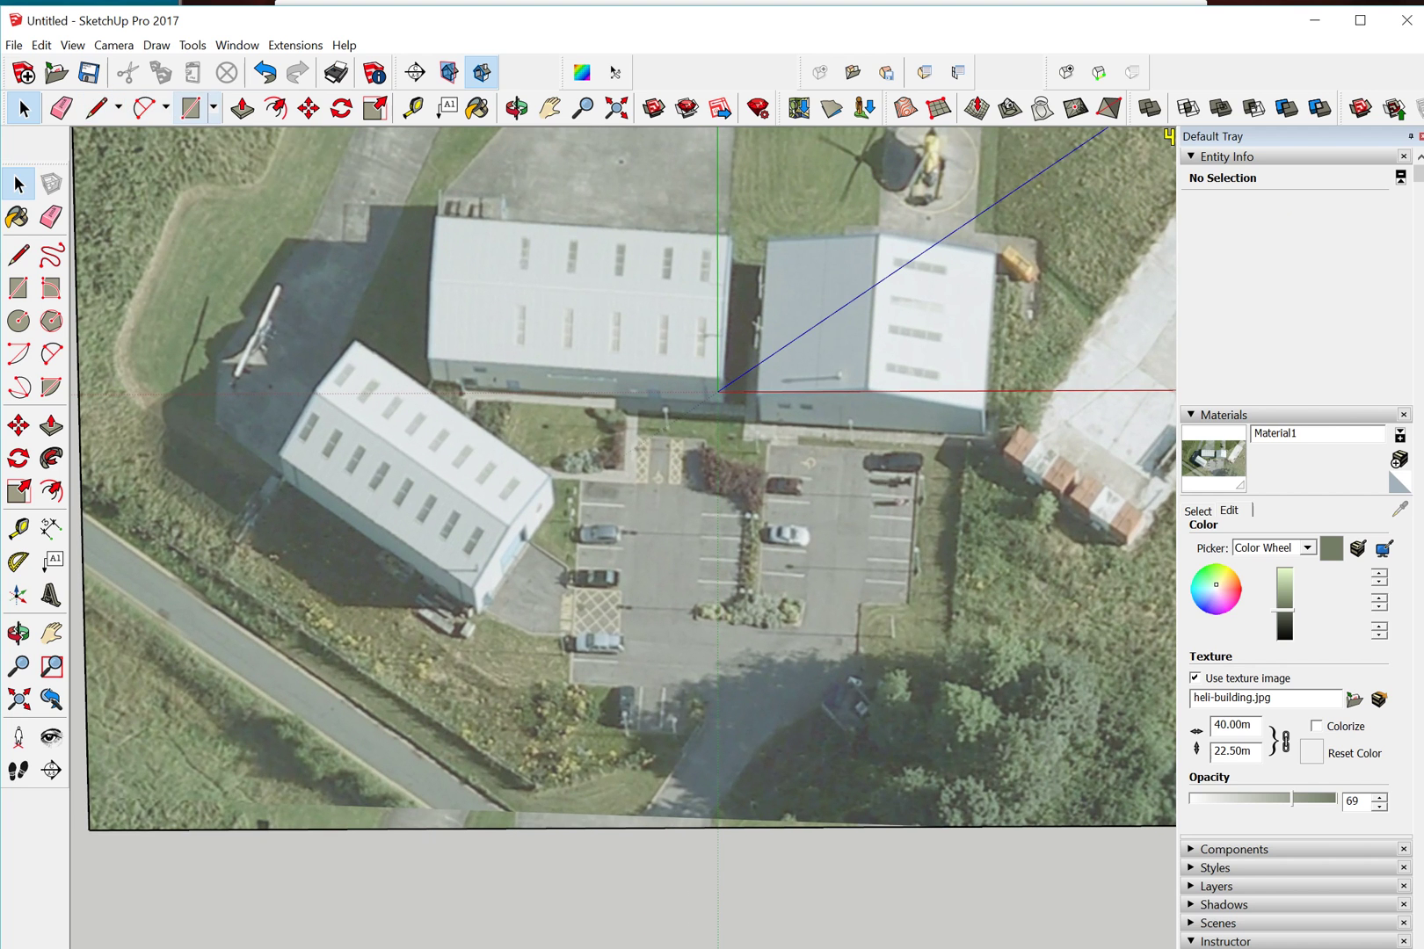
left_click(213, 107)
left_click(253, 161)
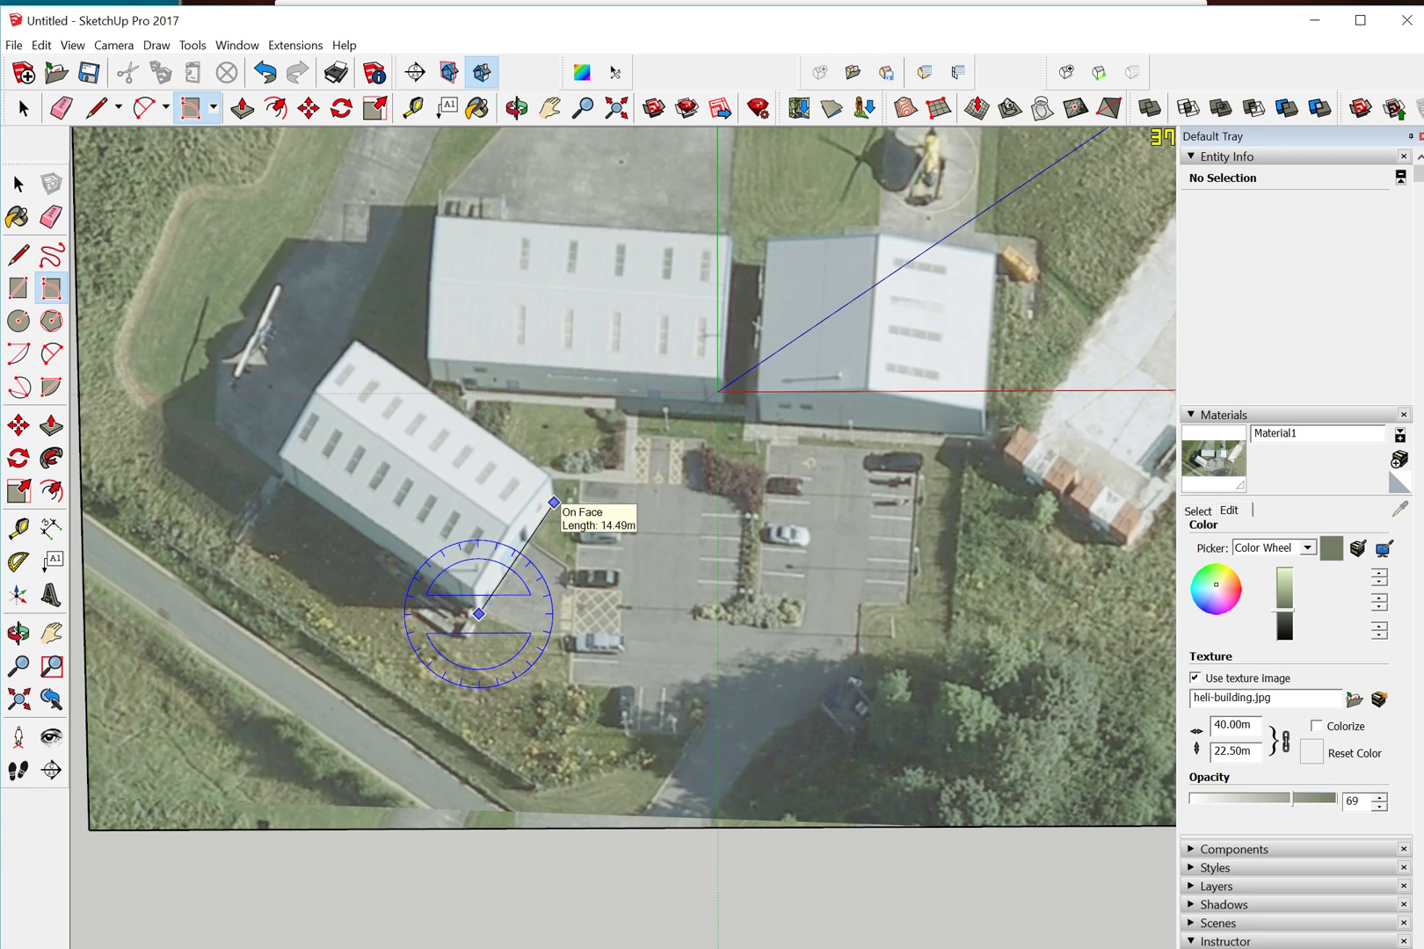
left_click(556, 502)
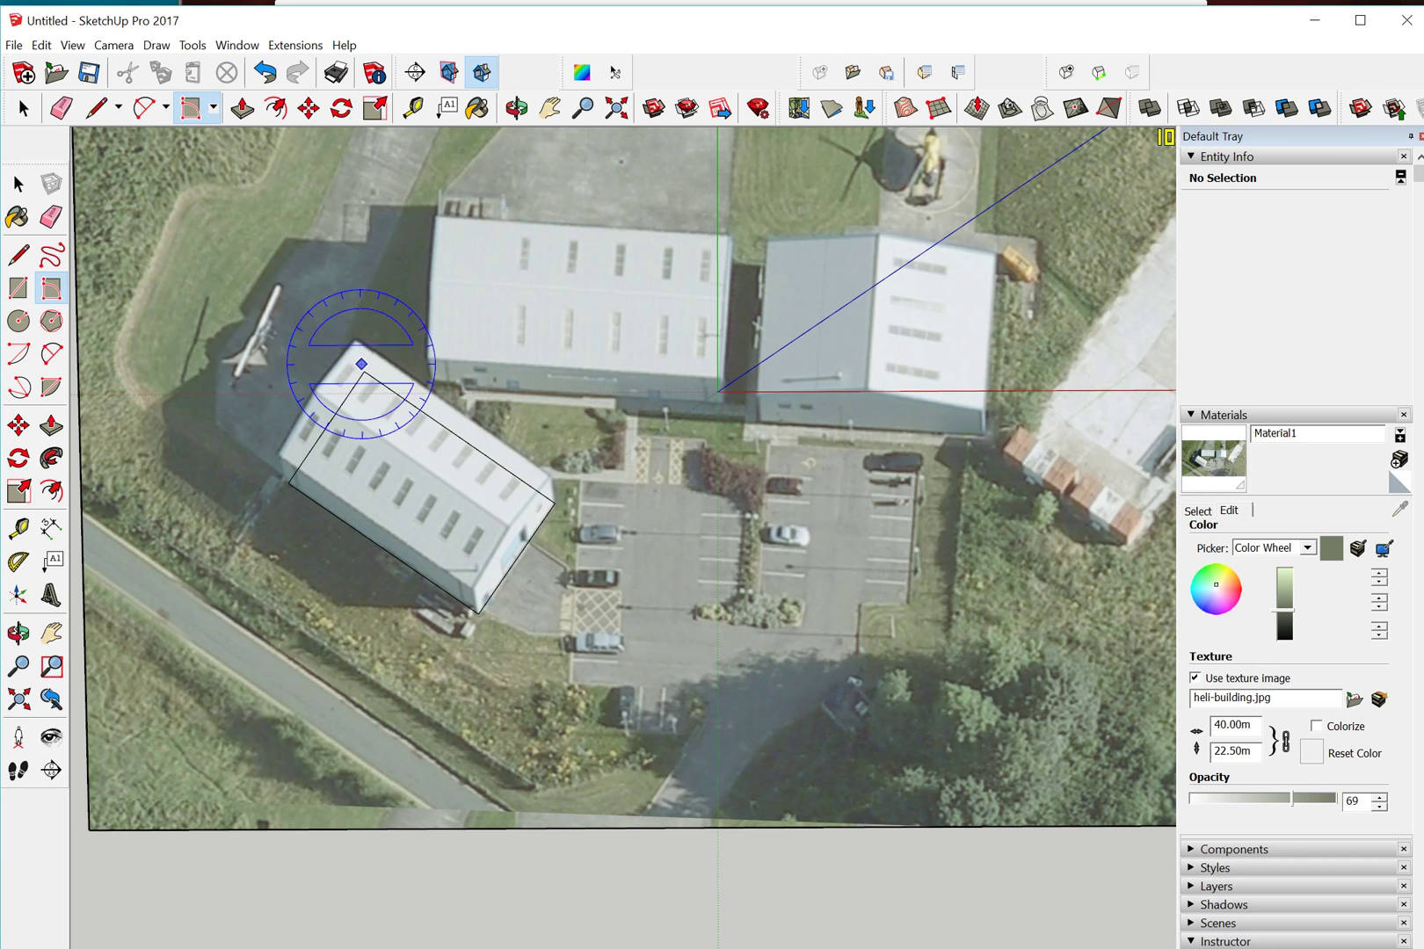
left_click(411, 403)
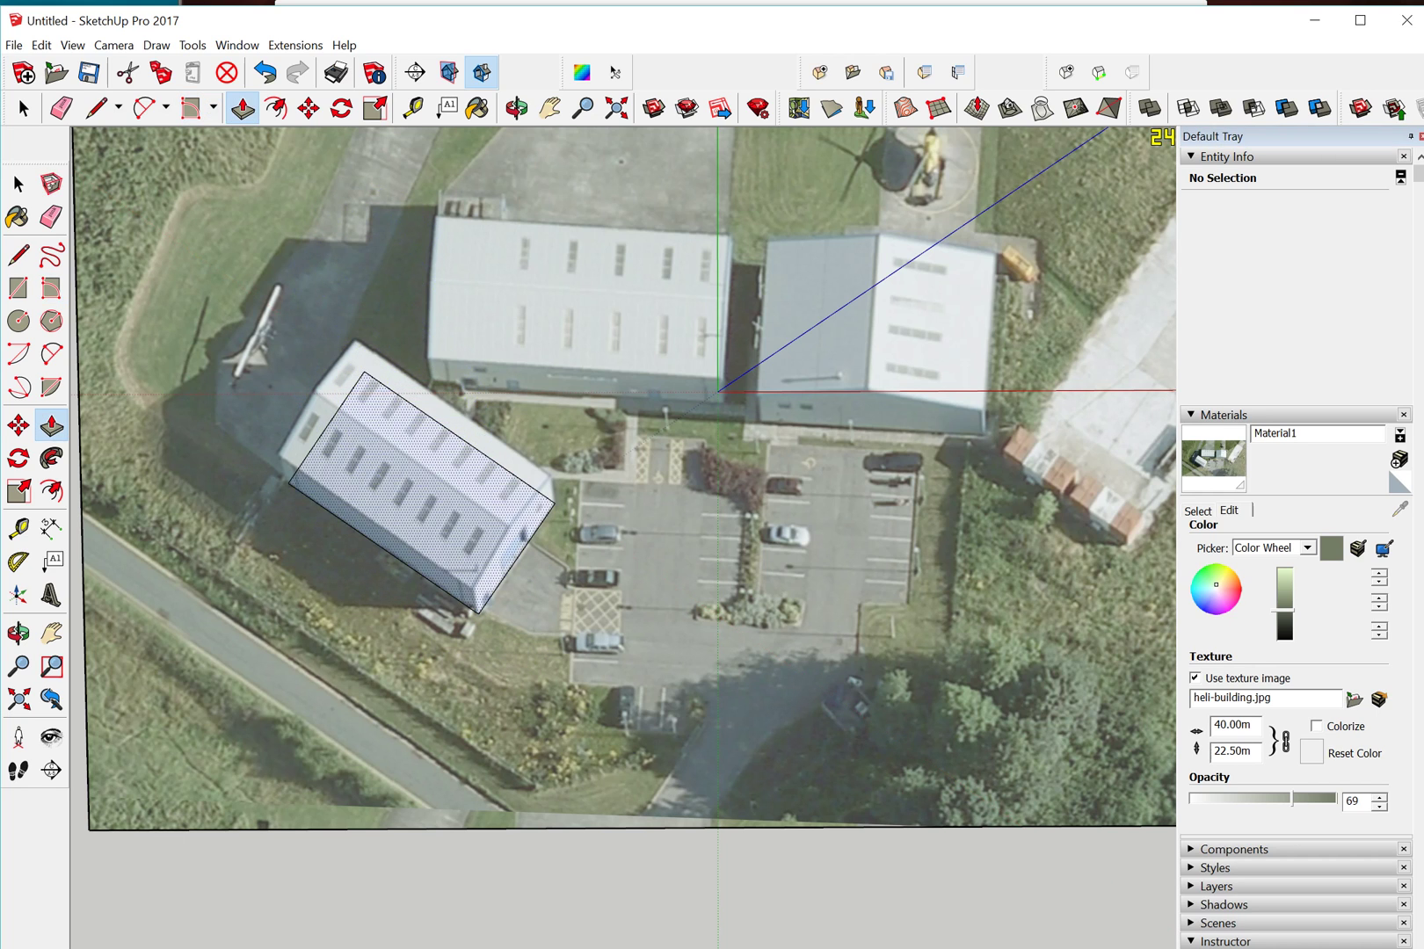
- Push/Pull the angled hangar's rectangle upward into a box-shaped building block
key("p")
left_click(422, 492)
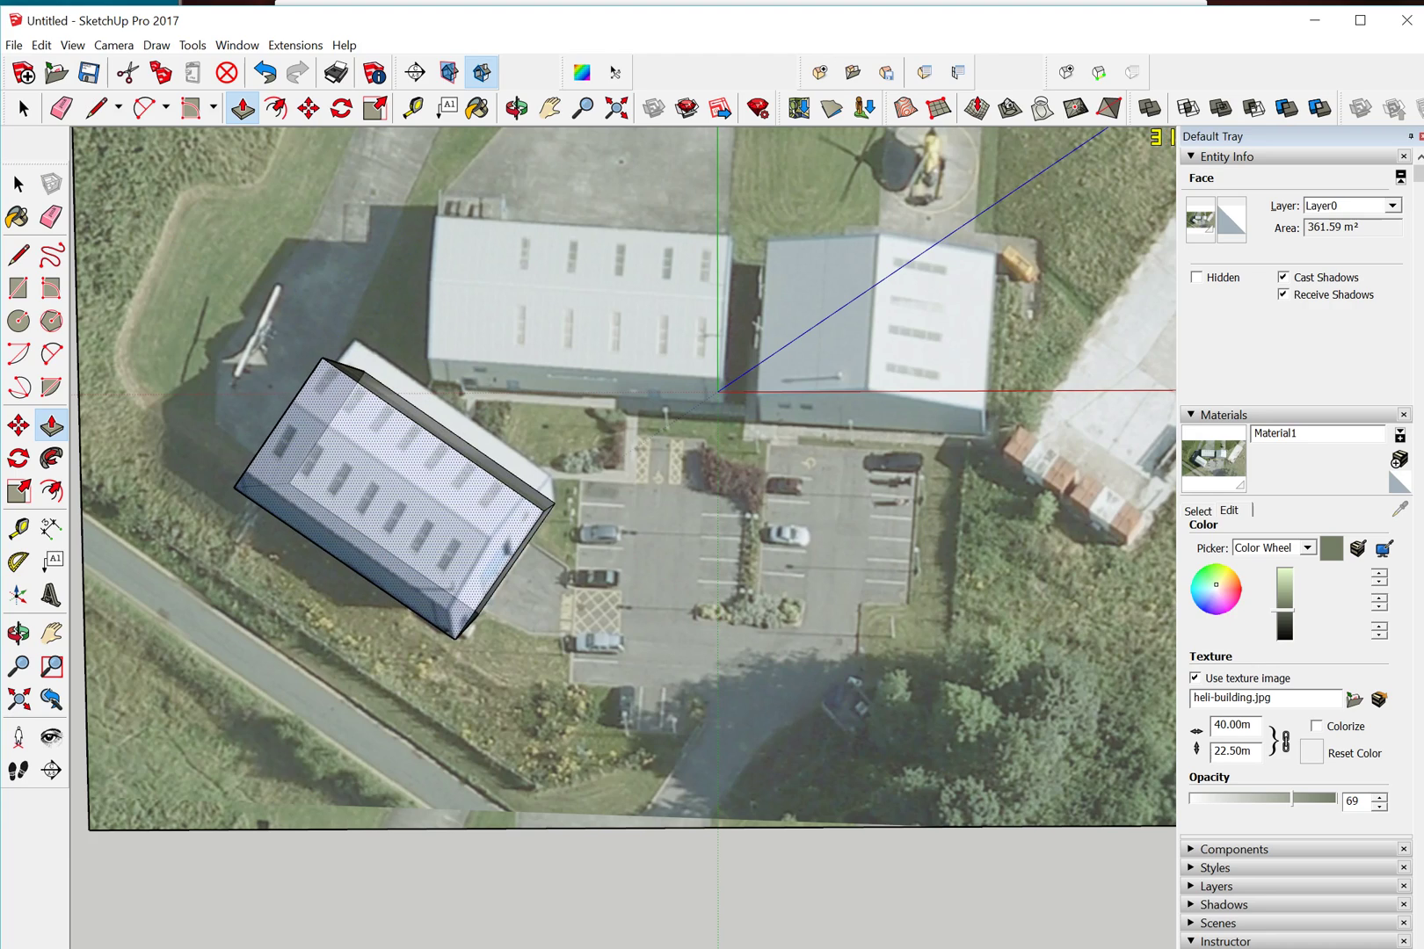
left_click(395, 489)
middle_click_drag(395, 488, 474, 312)
left_click(396, 453)
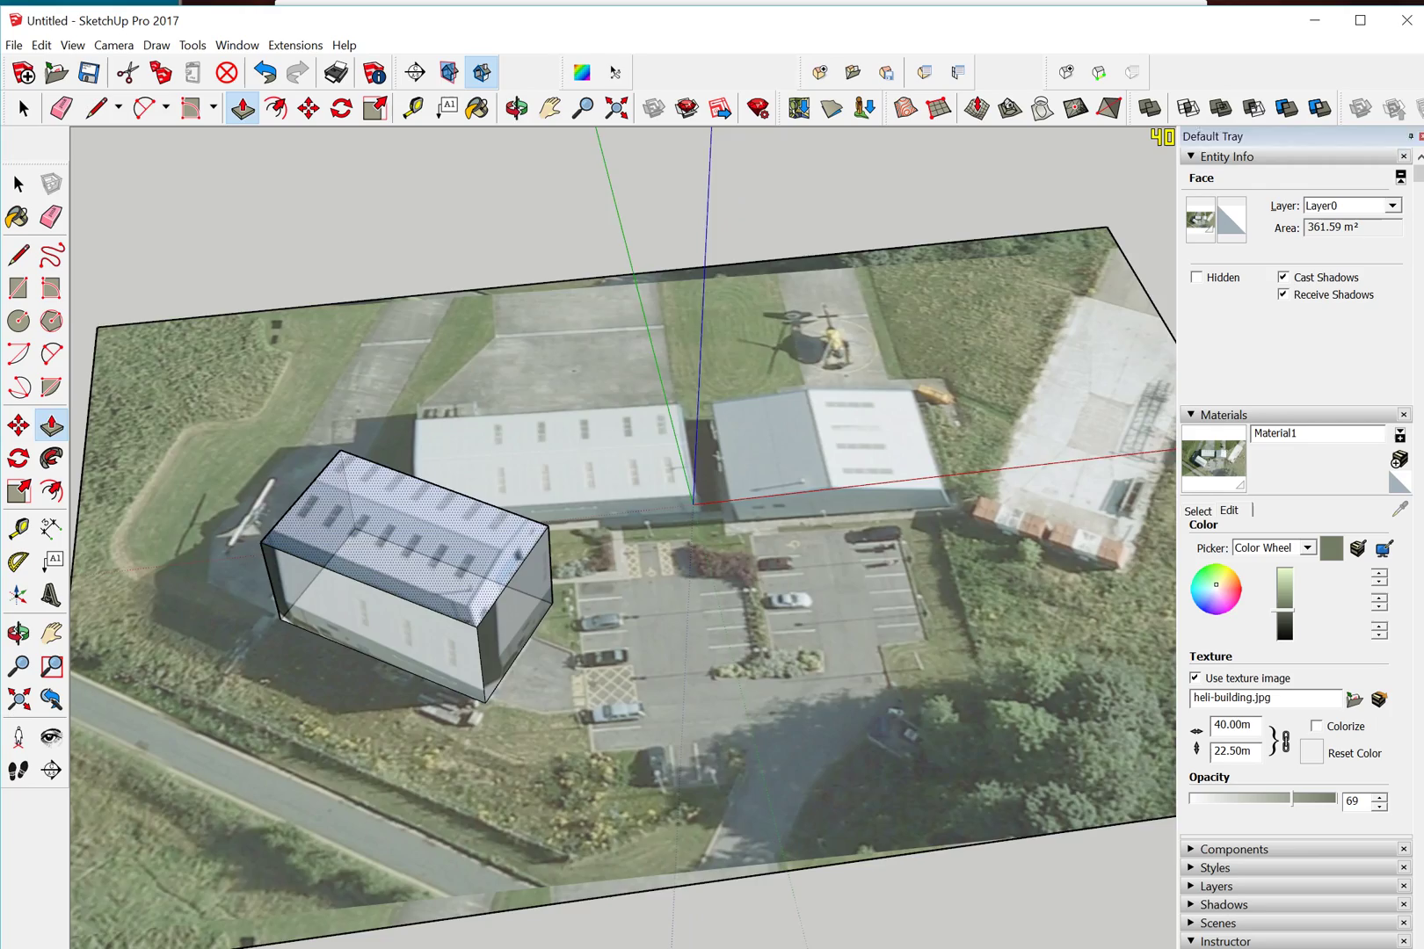
left_click(404, 523)
middle_click_drag(404, 523, 316, 519)
middle_click_drag(414, 479, 676, 562)
scroll(636, 546, "up", 2)
left_click(237, 44)
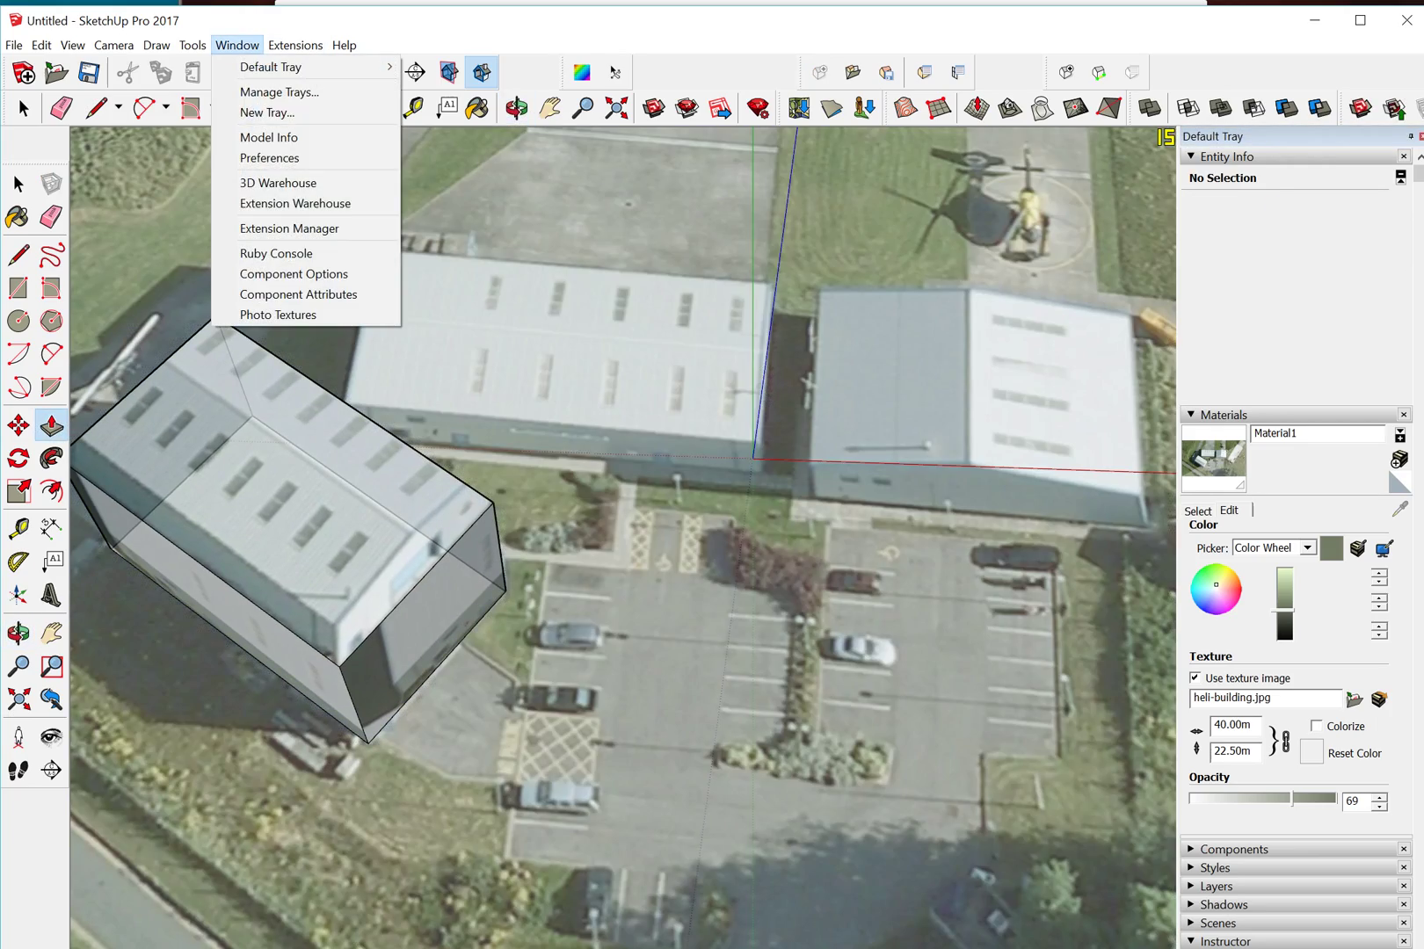
left_click(269, 157)
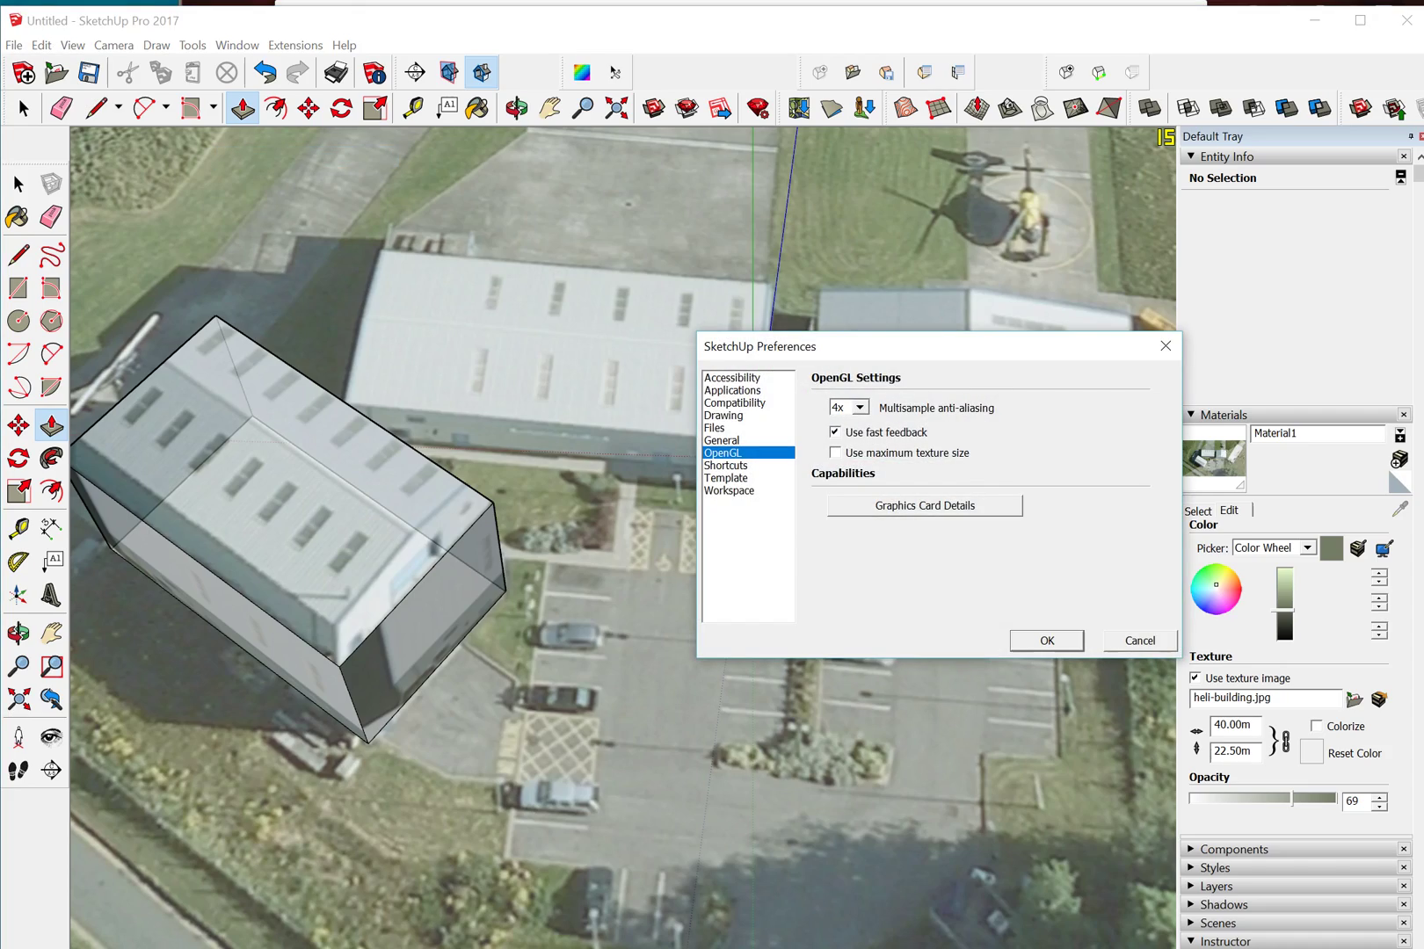
key("Escape")
- Turn on the maximum texture size option in the OpenGL preferences to sharpen the aerial image
middle_click_drag(637, 505, 644, 556)
scroll(644, 556, "down", 3)
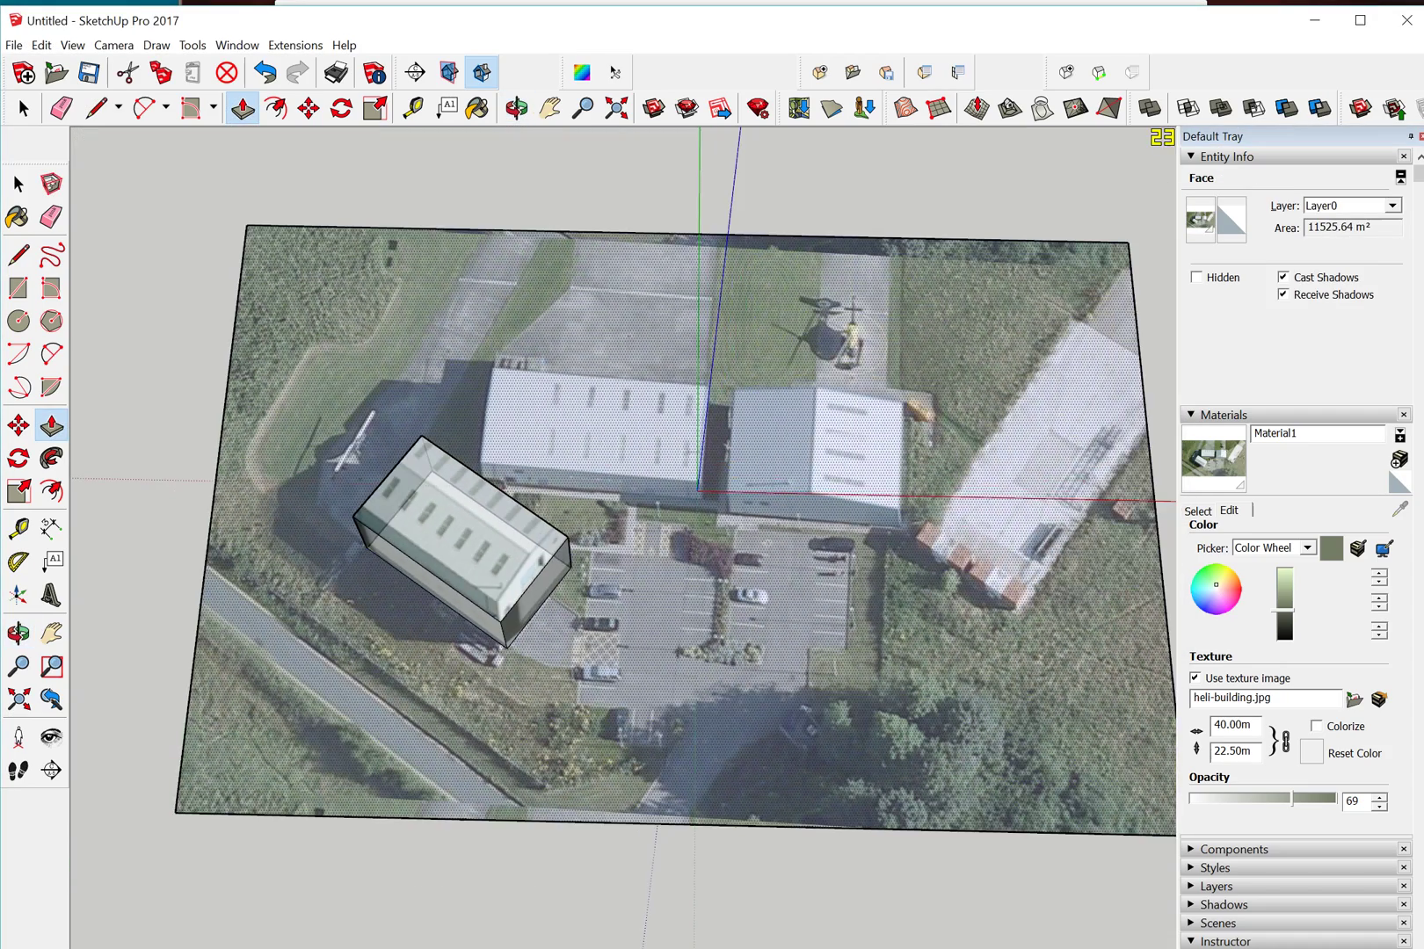
key("ctrl+t")
scroll(497, 730, "up", 4)
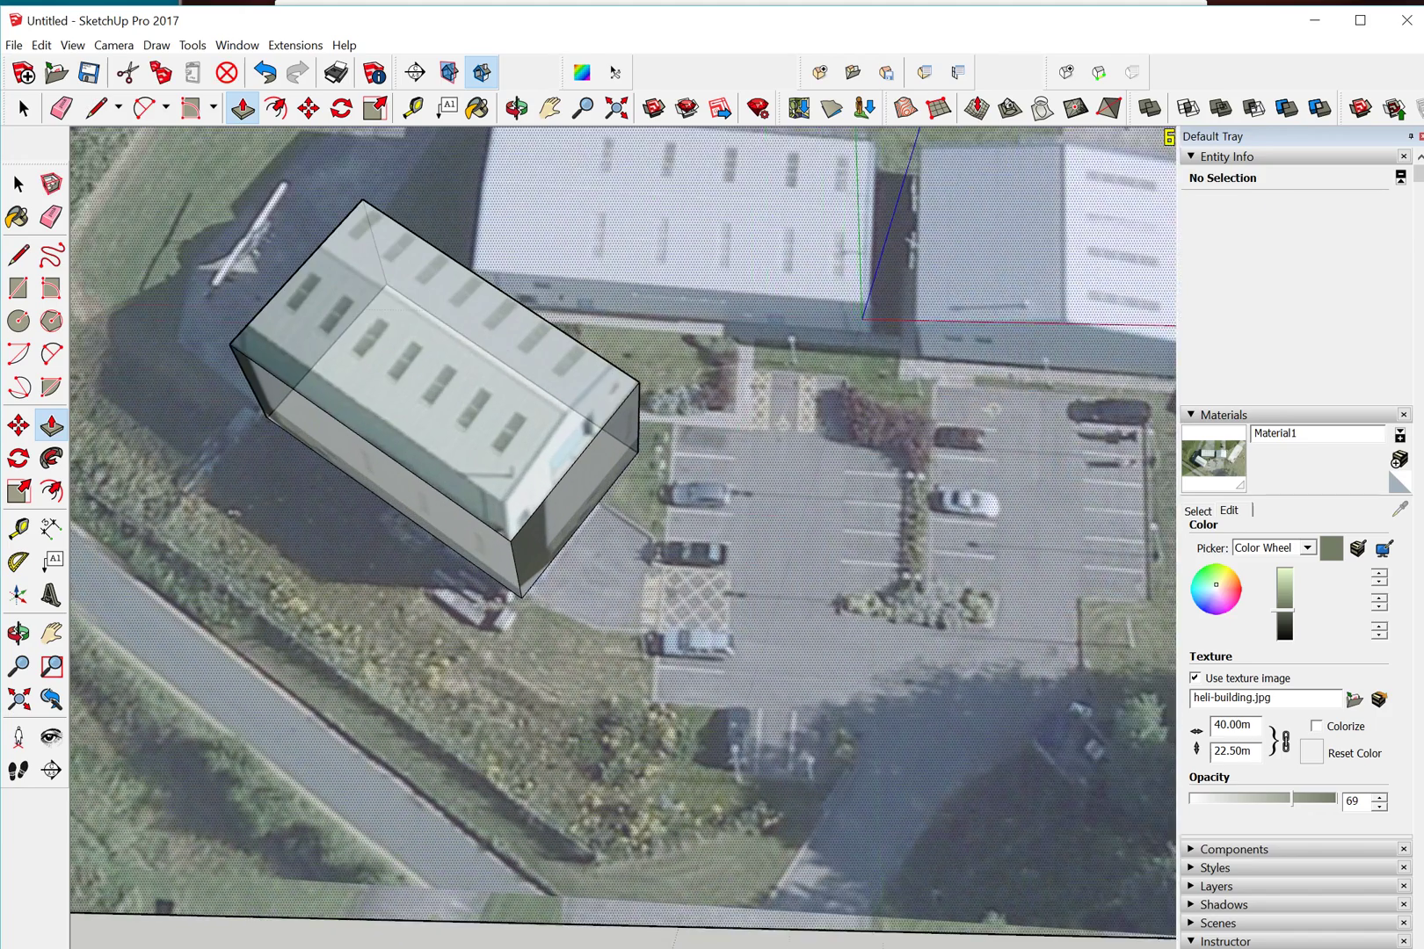
scroll(519, 704, "down", 3)
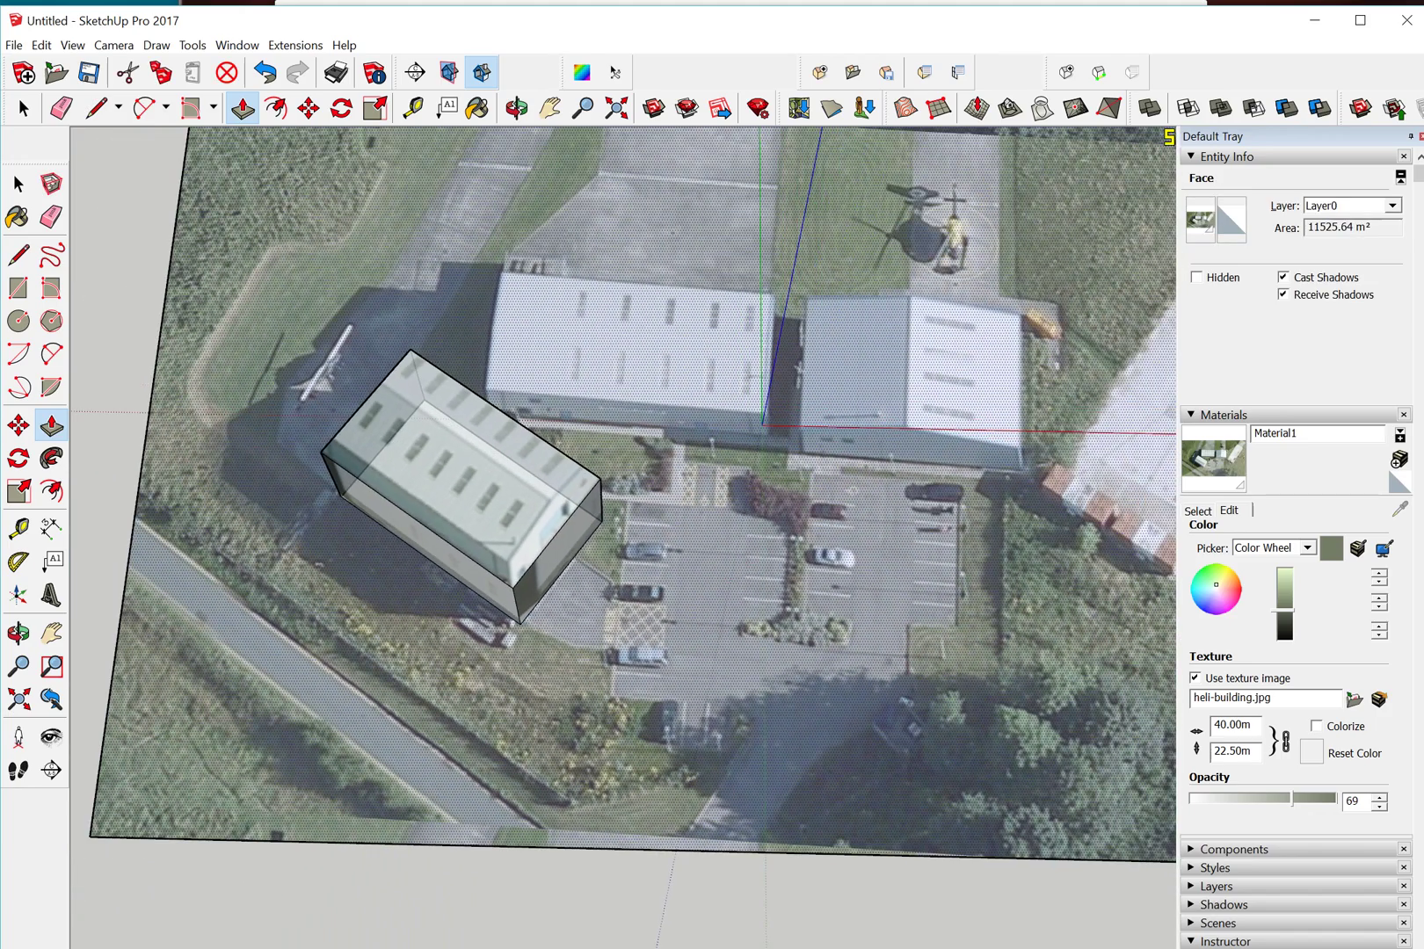
key("ctrl+t")
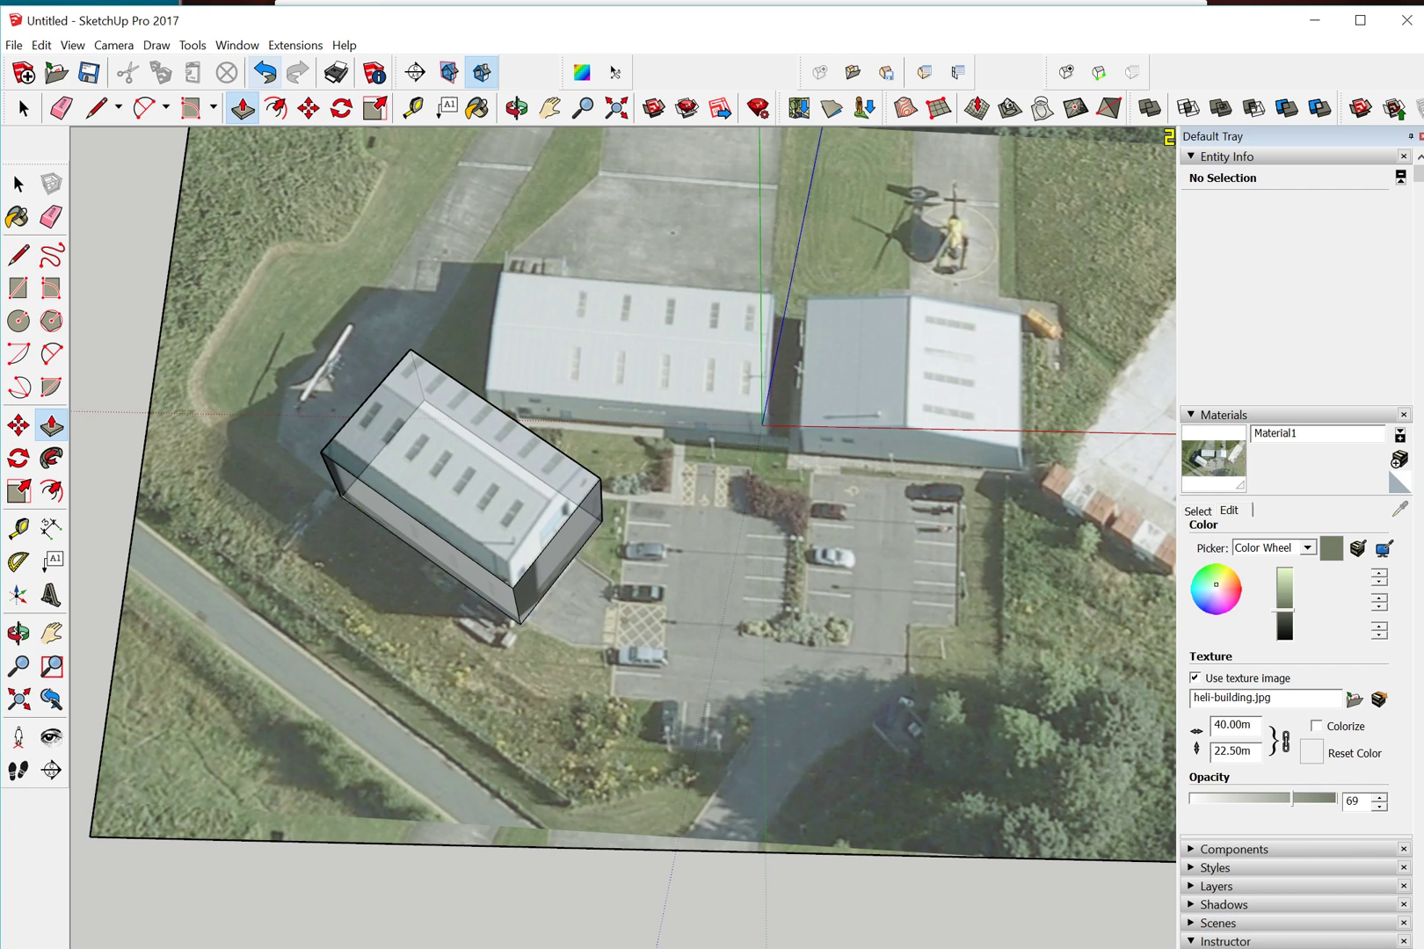
left_click(237, 45)
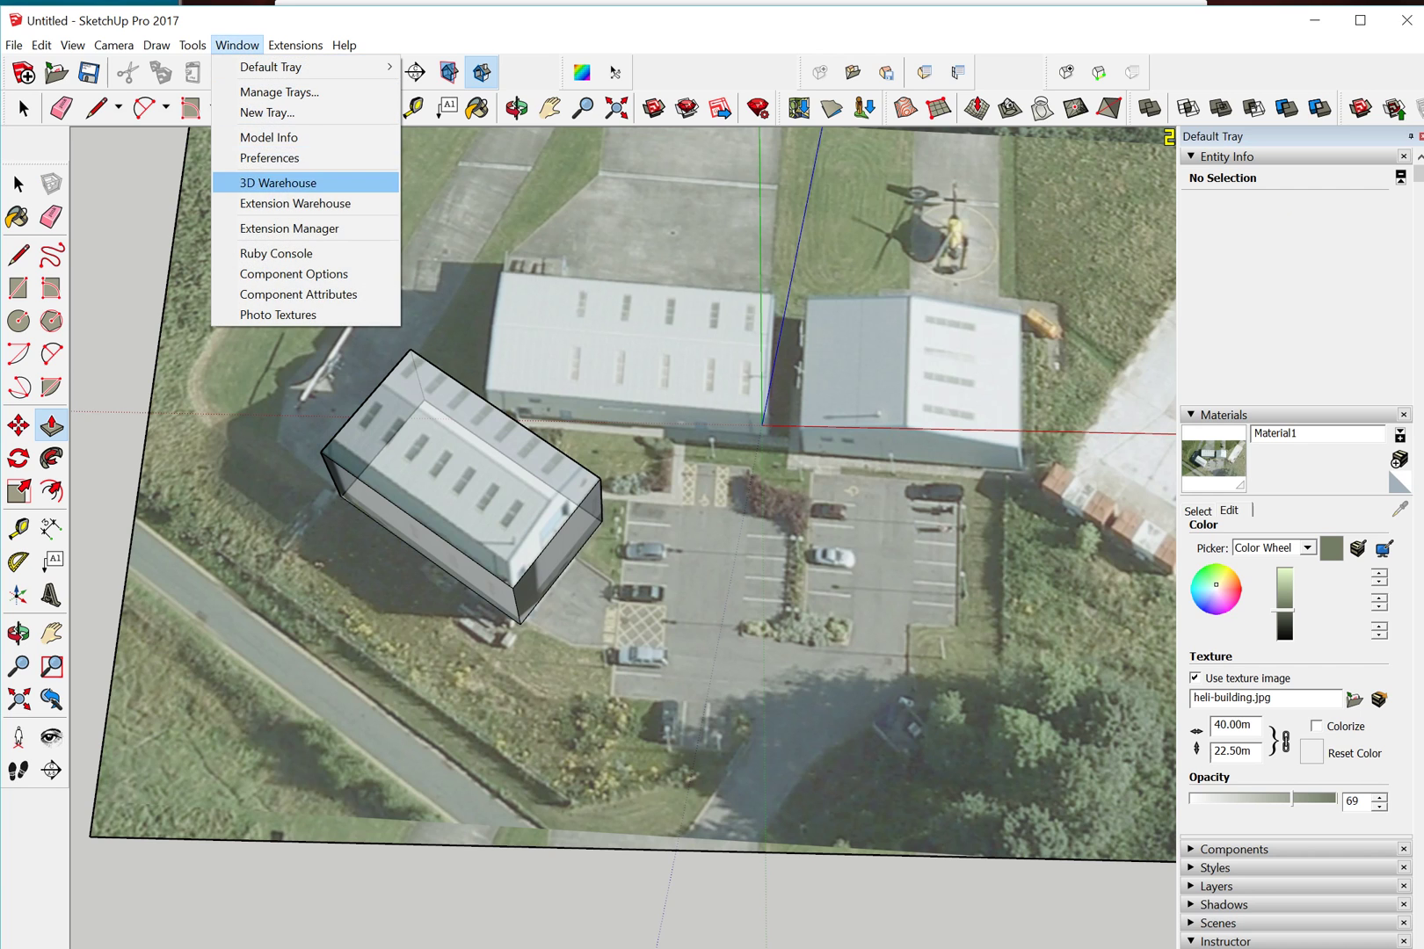
left_click(269, 158)
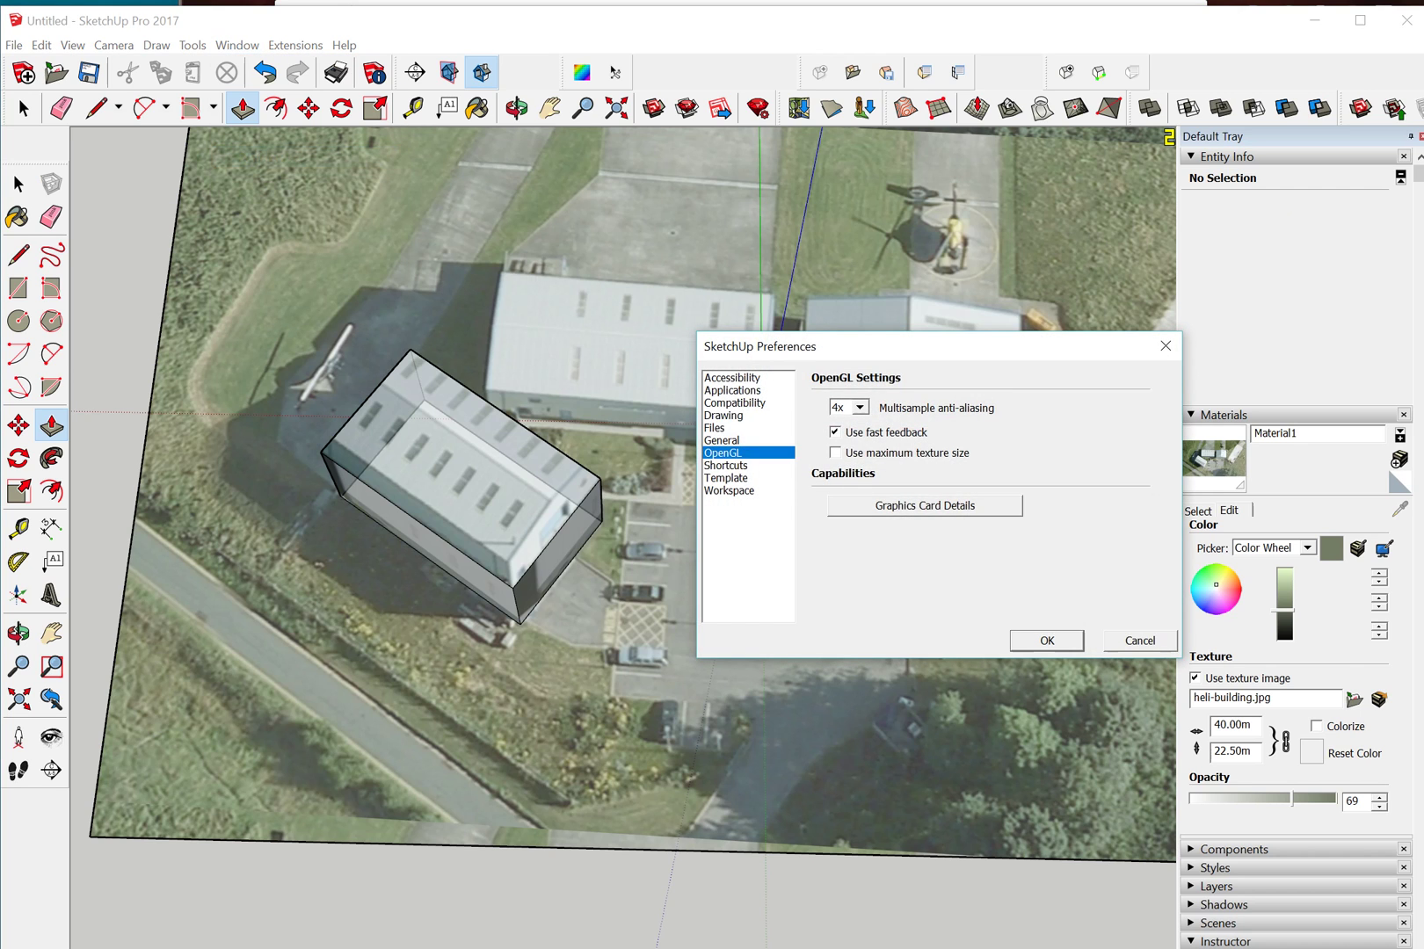
left_click(835, 453)
key("y")
key("Return")
mouse_move(527, 475)
middle_mouse_down()
mouse_move(497, 462)
mouse_move(562, 417)
mouse_move(440, 444)
mouse_move(510, 461)
mouse_move(532, 484)
middle_mouse_up()
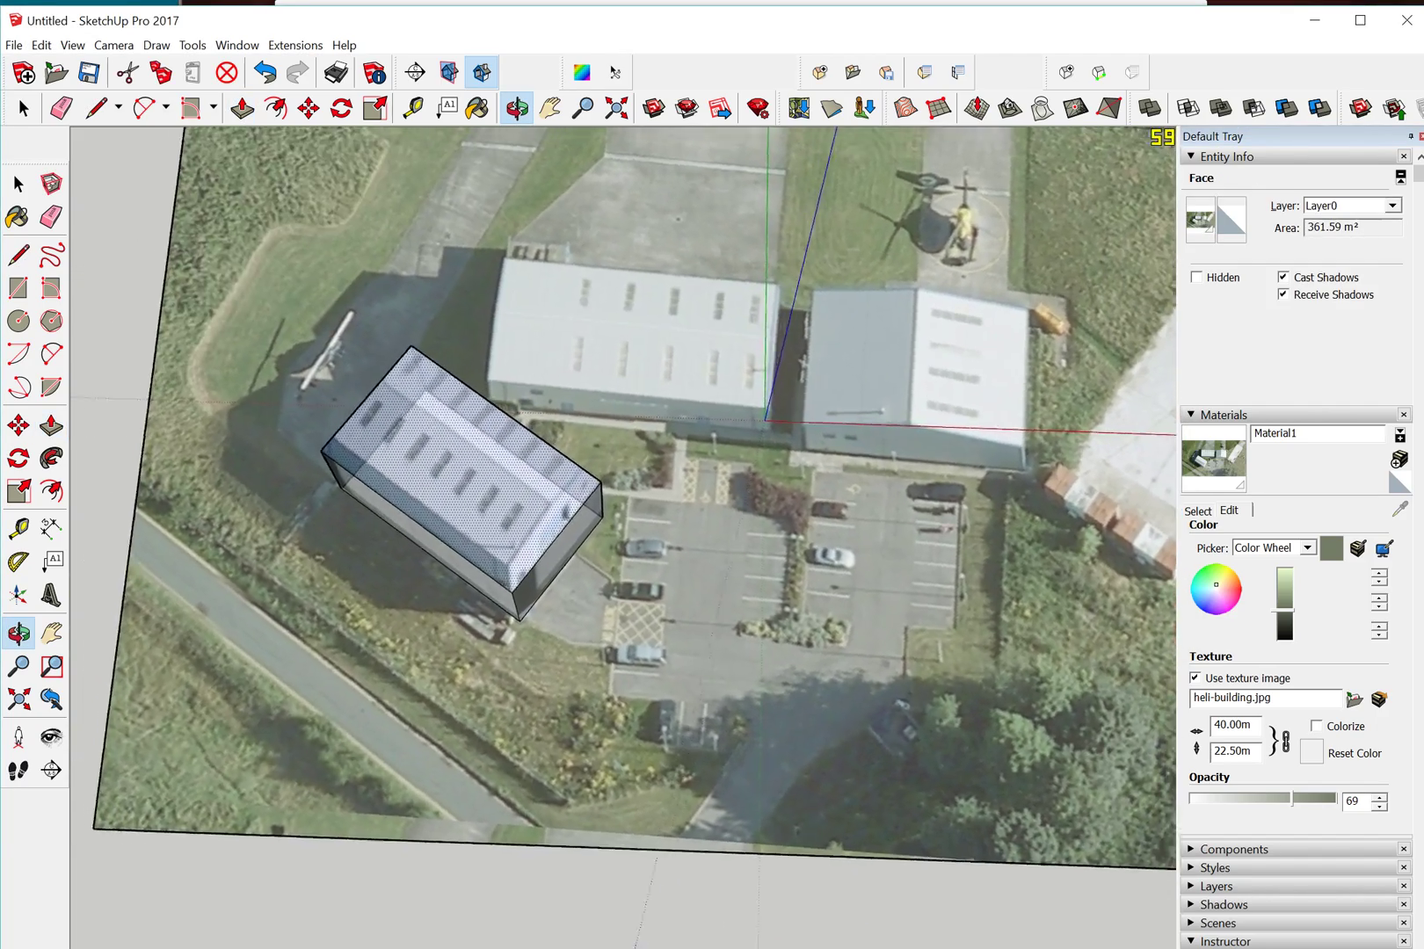
scroll(584, 417, "down", 5)
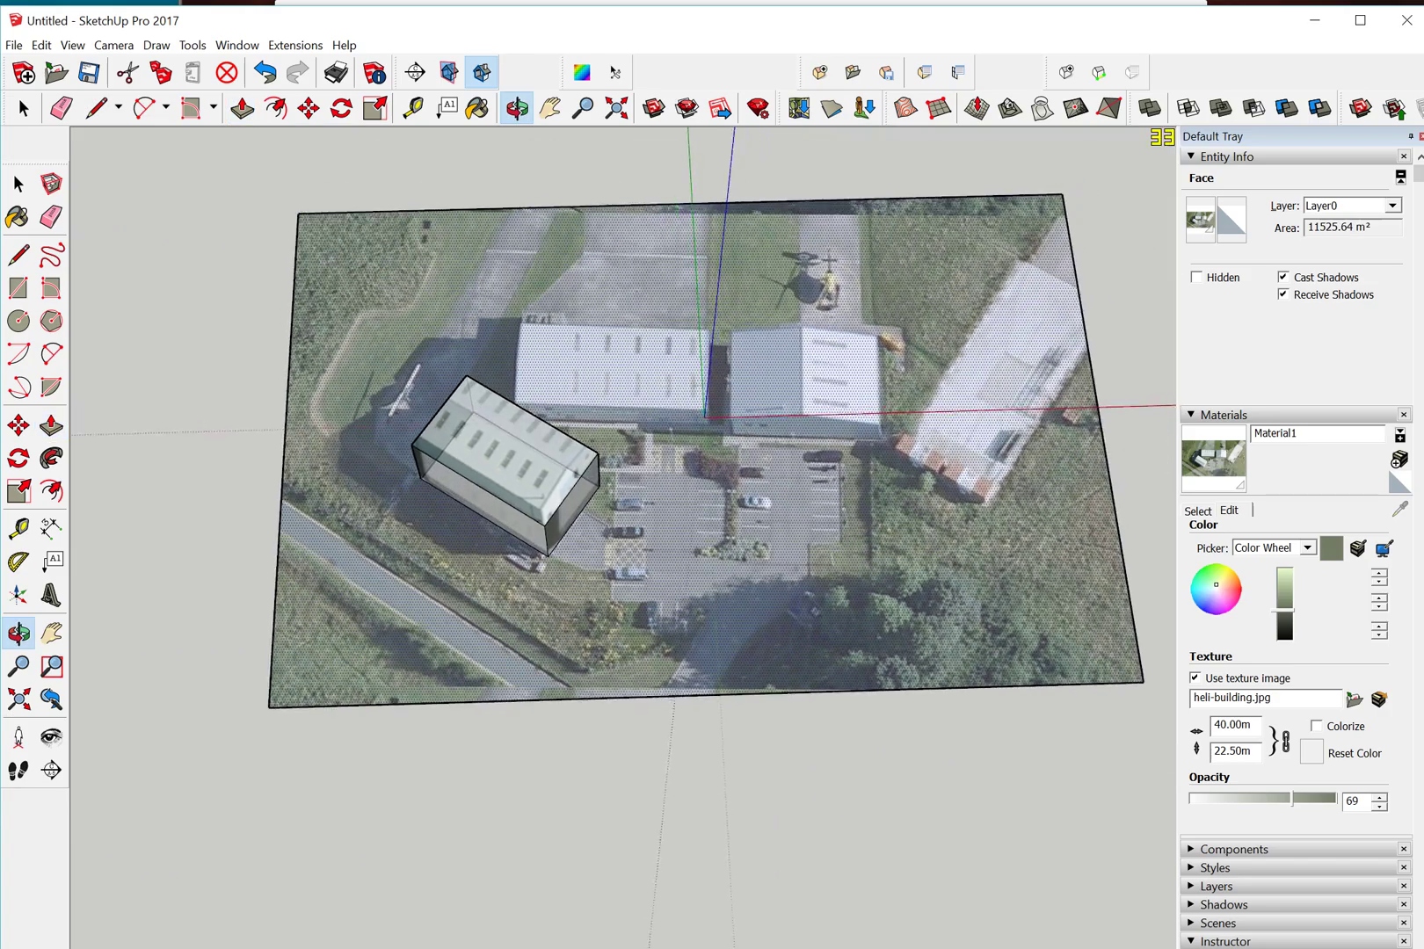
- Show the geo-location terrain to compare it with the overlaid image, and switch it back off
middle_click_drag(585, 418, 616, 453)
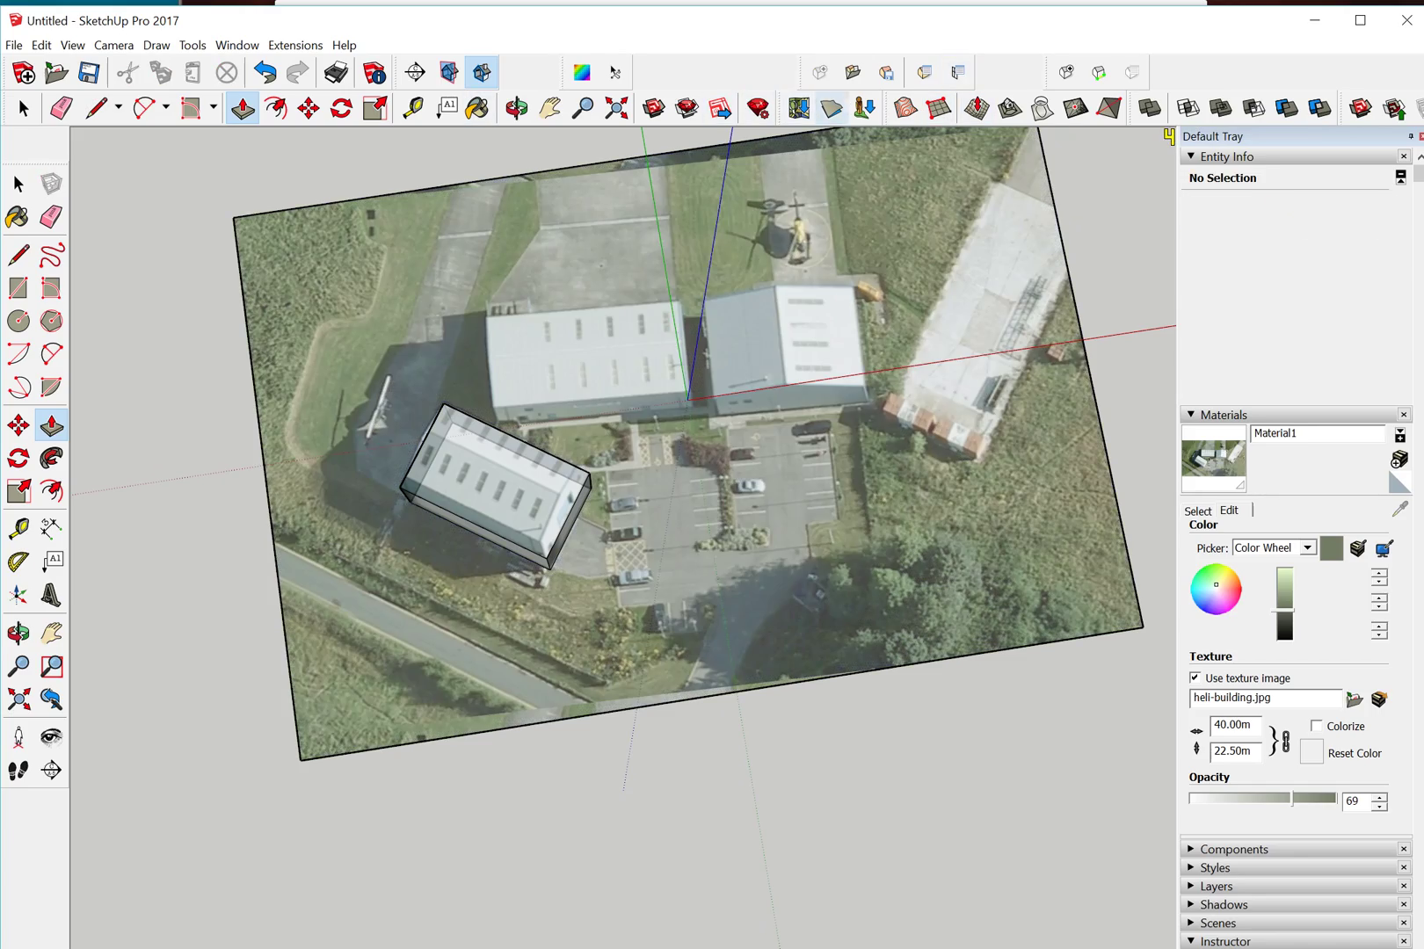
middle_click_drag(623, 527, 621, 473)
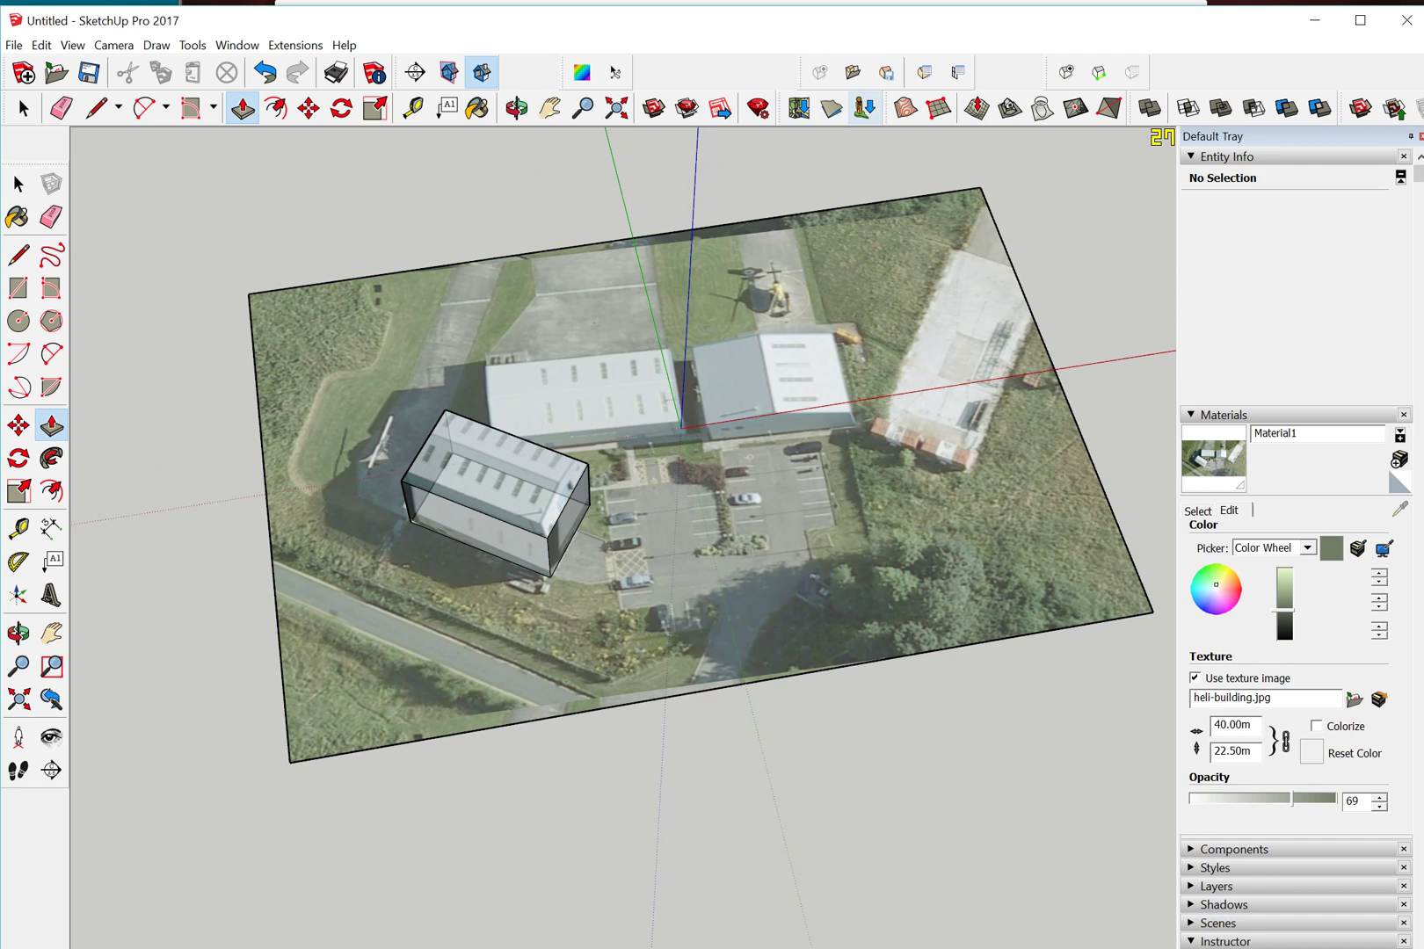
left_click(832, 107)
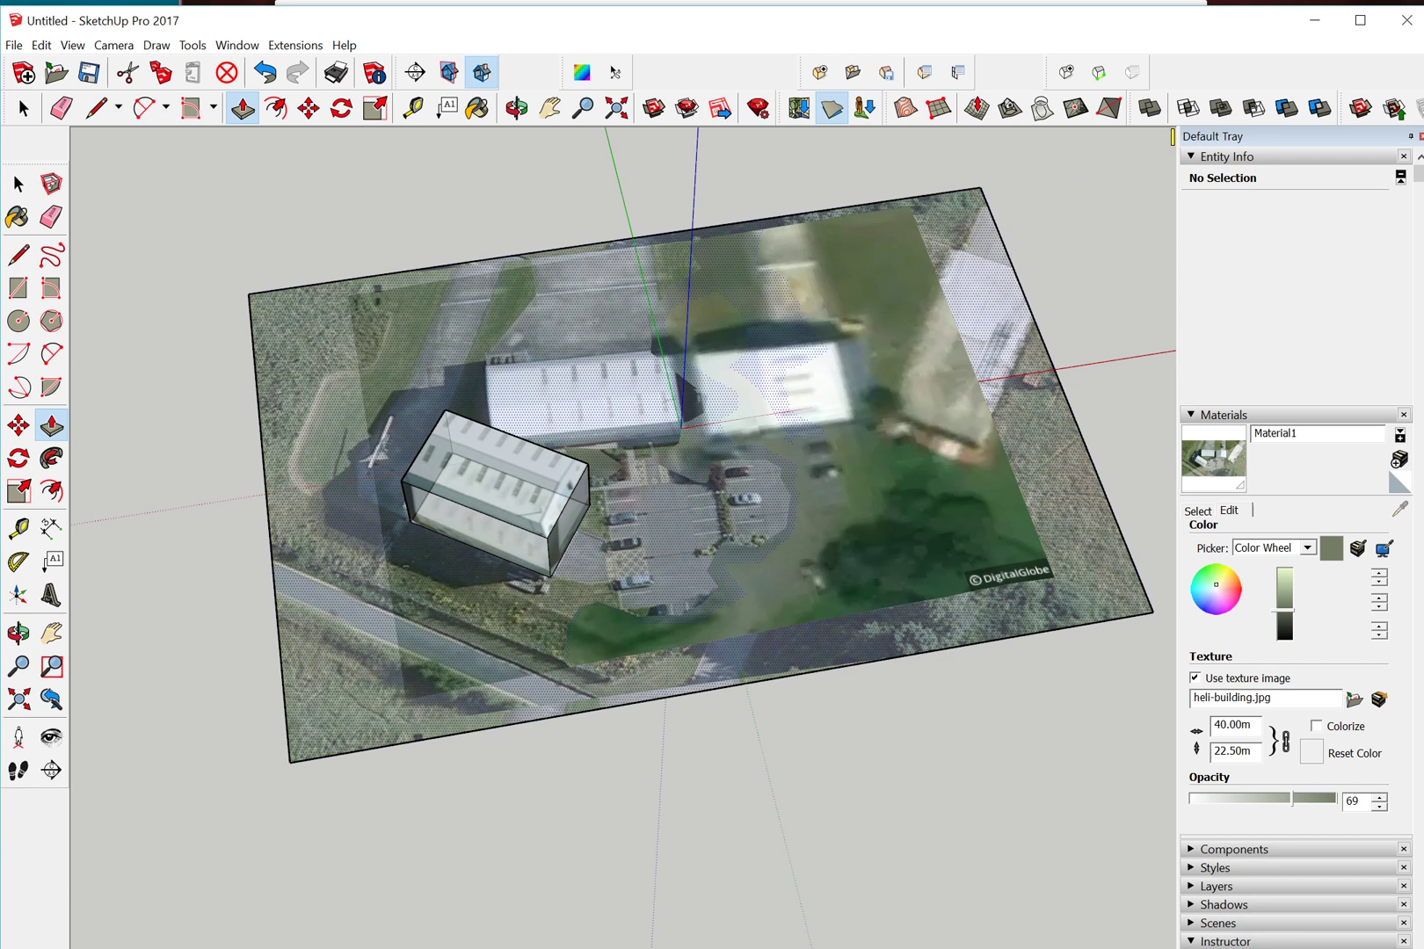
mouse_move(620, 510)
middle_mouse_down()
mouse_move(615, 395)
mouse_move(549, 341)
mouse_move(527, 358)
mouse_move(588, 359)
mouse_move(640, 427)
mouse_move(634, 486)
mouse_move(589, 500)
mouse_move(607, 518)
middle_mouse_up()
scroll(668, 514, "up", 3)
middle_click_drag(598, 406, 510, 520)
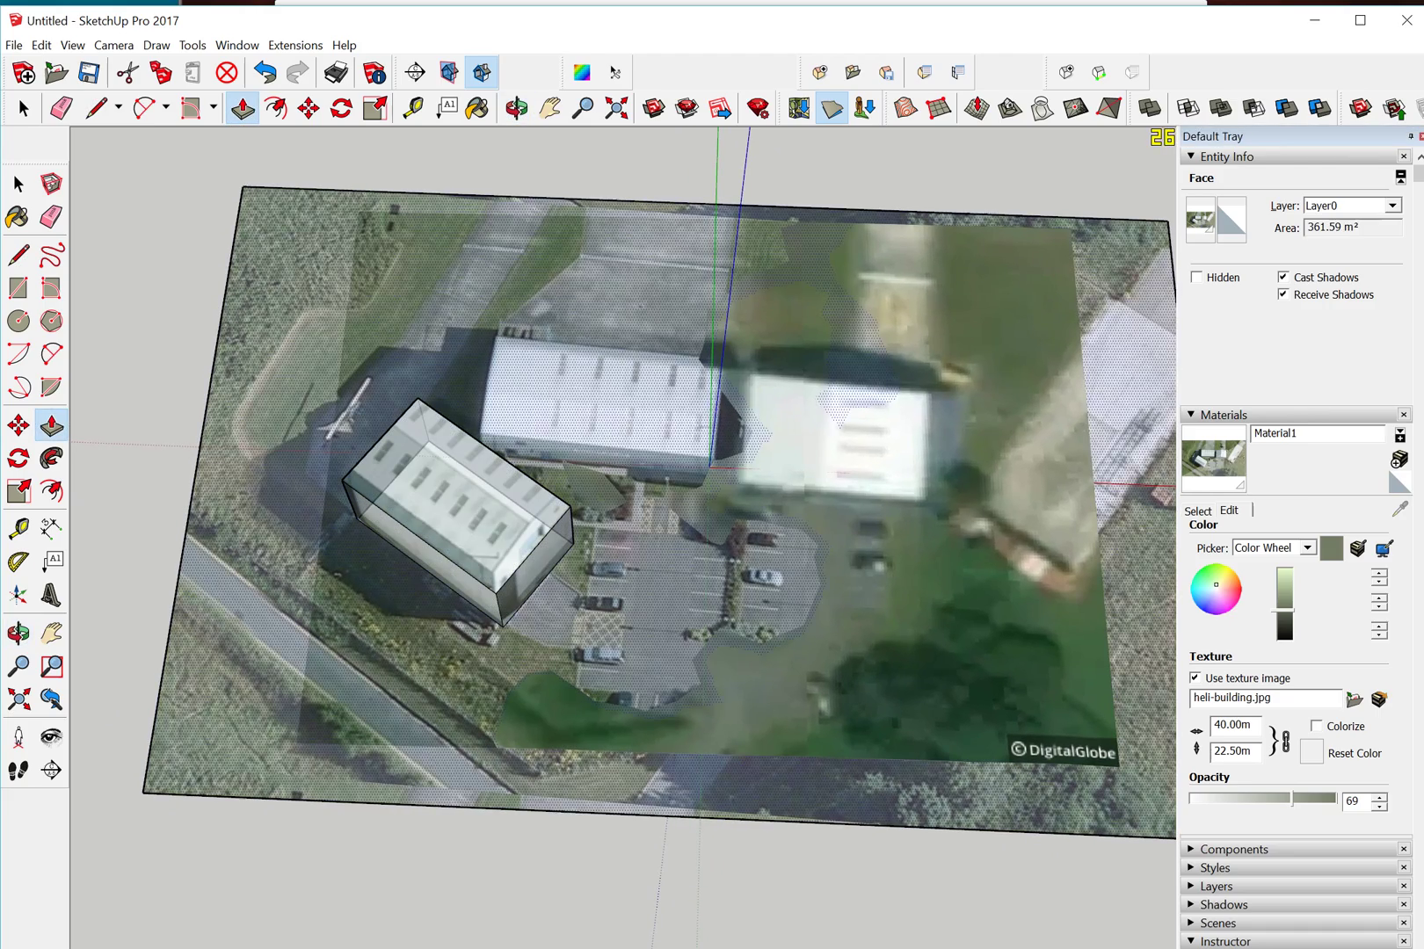
left_click(831, 108)
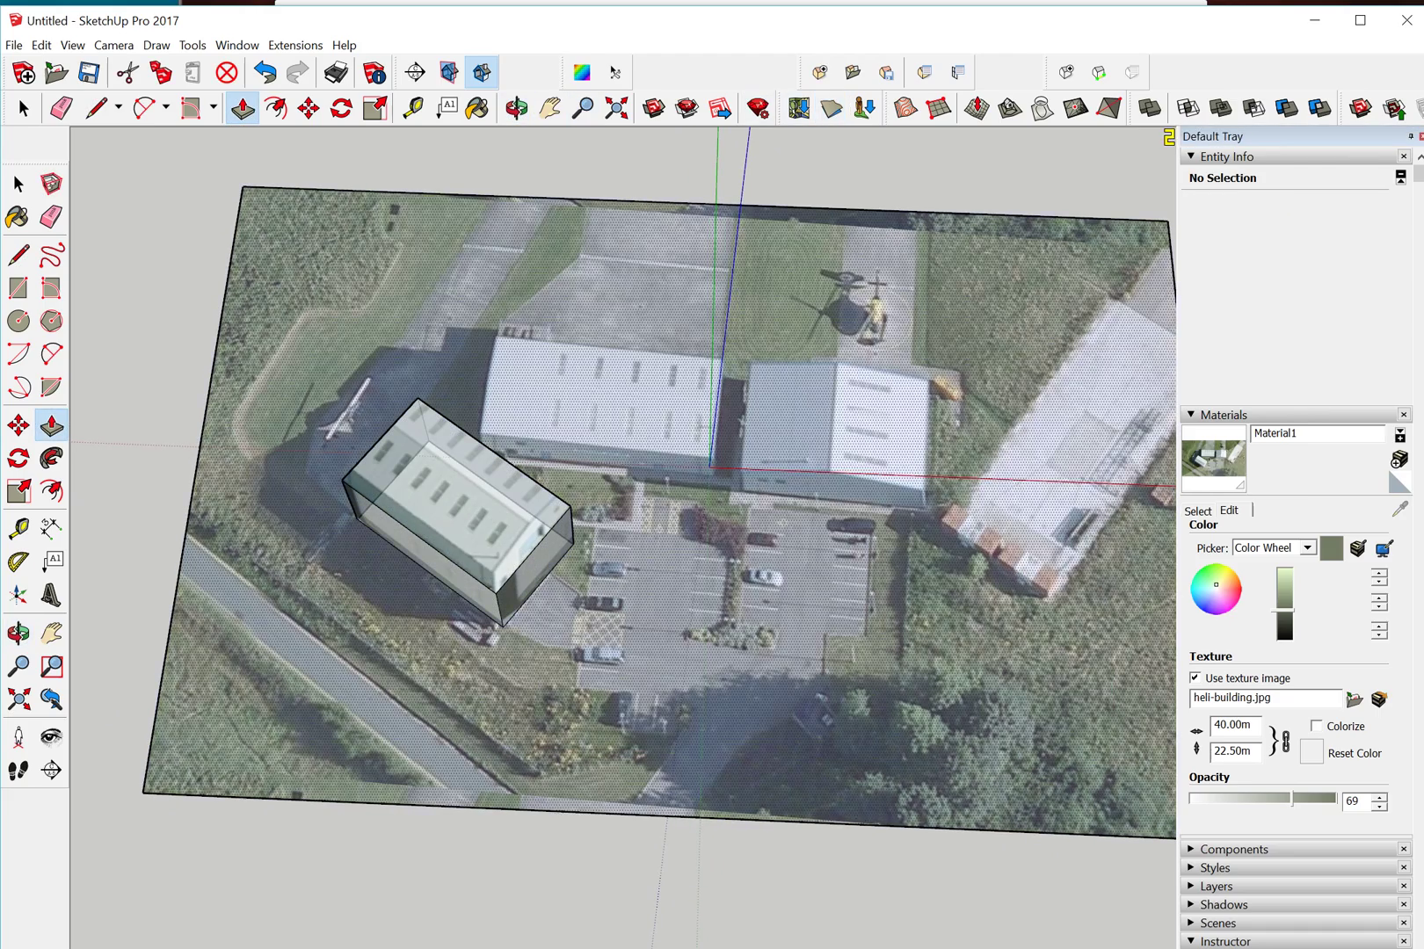
middle_click_drag(606, 545, 620, 585)
scroll(659, 457, "down", 2)
middle_click_drag(659, 458, 637, 499)
middle_click_drag(567, 336, 622, 376)
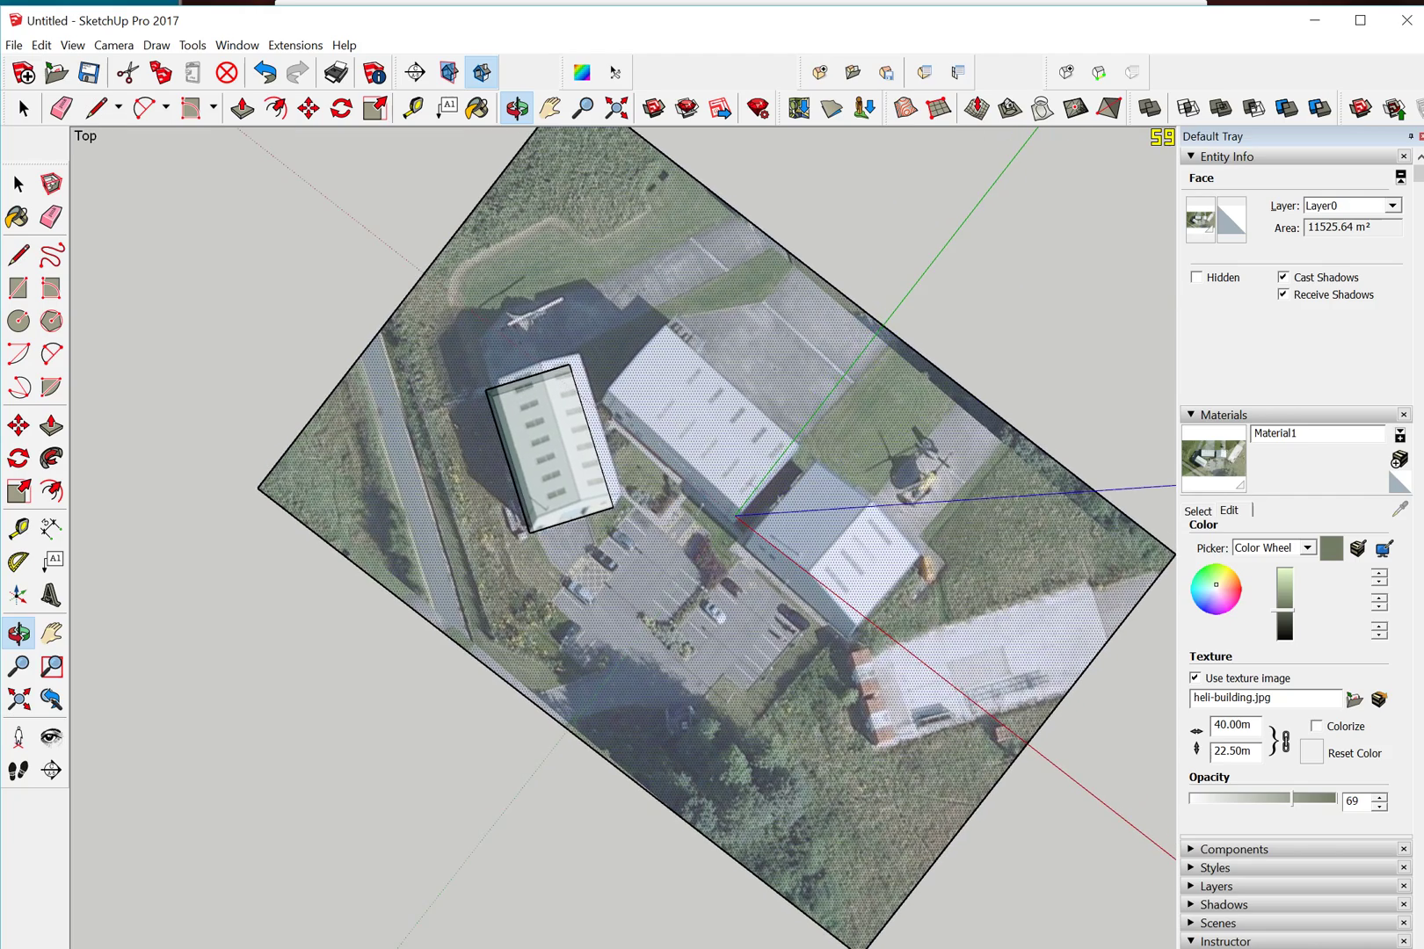